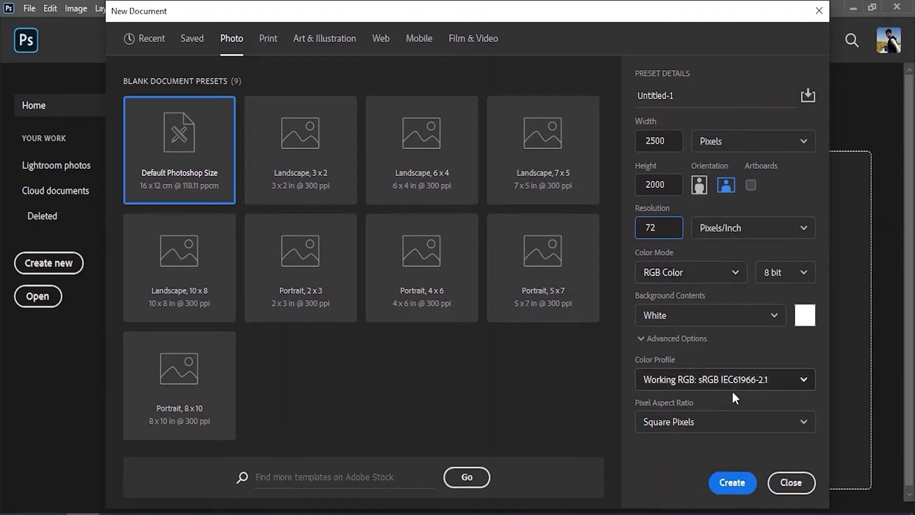
# Create the 2500 × 2000 px, 72 ppi document with white background contents and set the background colour swatch to e8e8e8.
pyautogui.click(732, 483)
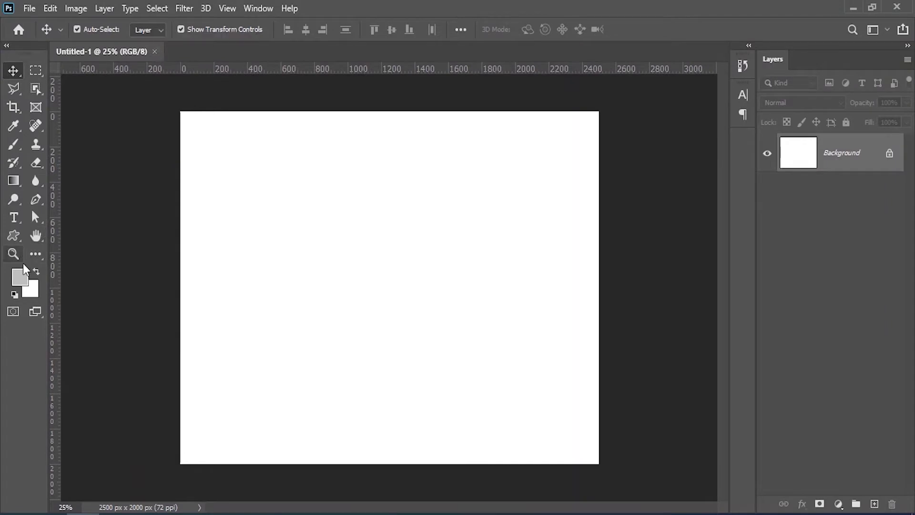
pyautogui.click(23, 277)
pyautogui.click(835, 77)
pyautogui.click(32, 292)
pyautogui.write('e8e8e8')
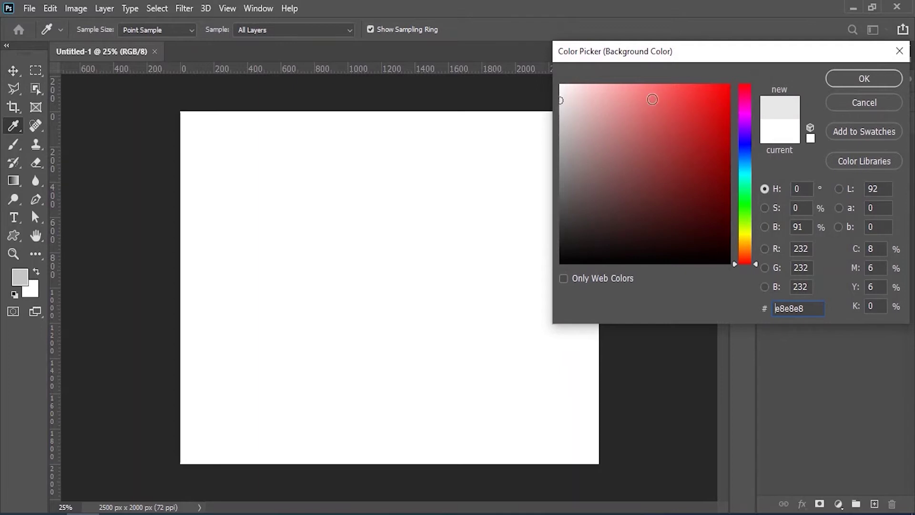
# Fill the Background layer with a diagonal linear gradient using the Basics foreground-to-background preset.
pyautogui.click(19, 180)
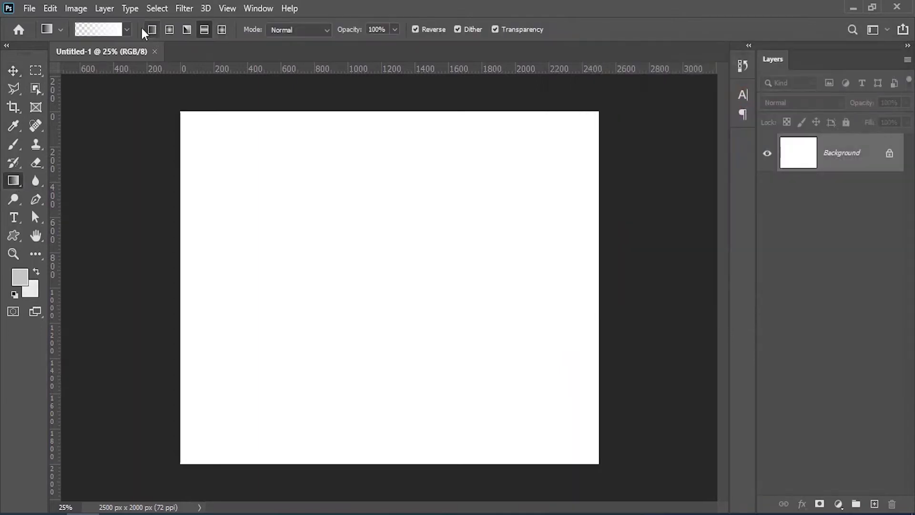
pyautogui.click(127, 29)
pyautogui.click(30, 56)
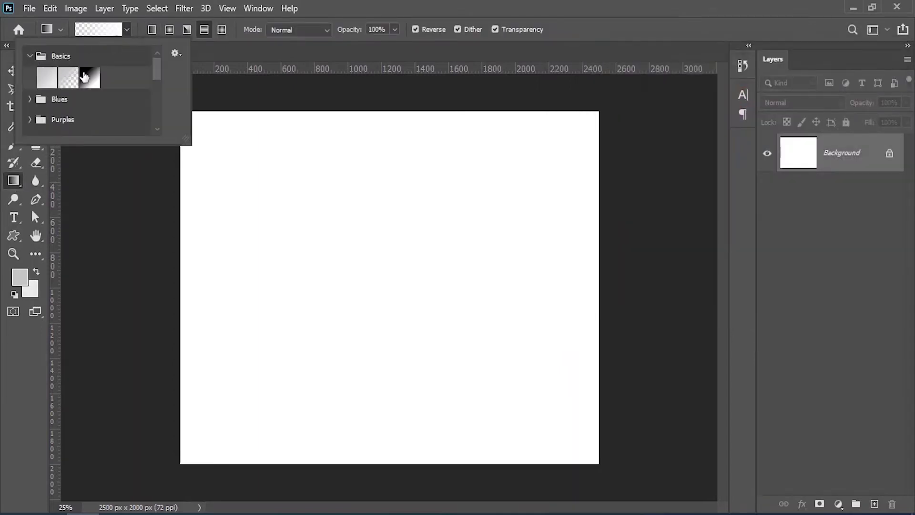
pyautogui.click(47, 77)
pyautogui.click(153, 29)
pyautogui.moveTo(329, 224); pyautogui.dragTo(560, 403)
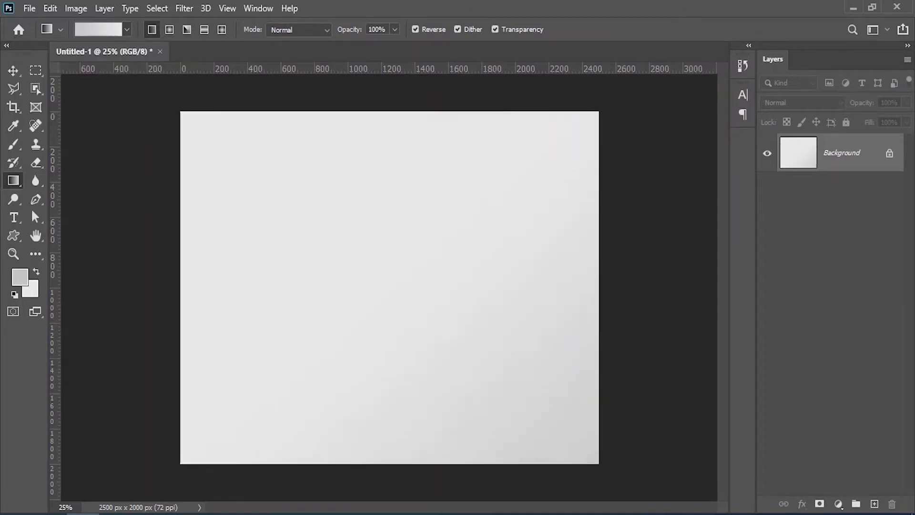
# Place the Concept (2) photo as an embedded object on the canvas and lock its layer.
pyautogui.click(29, 8)
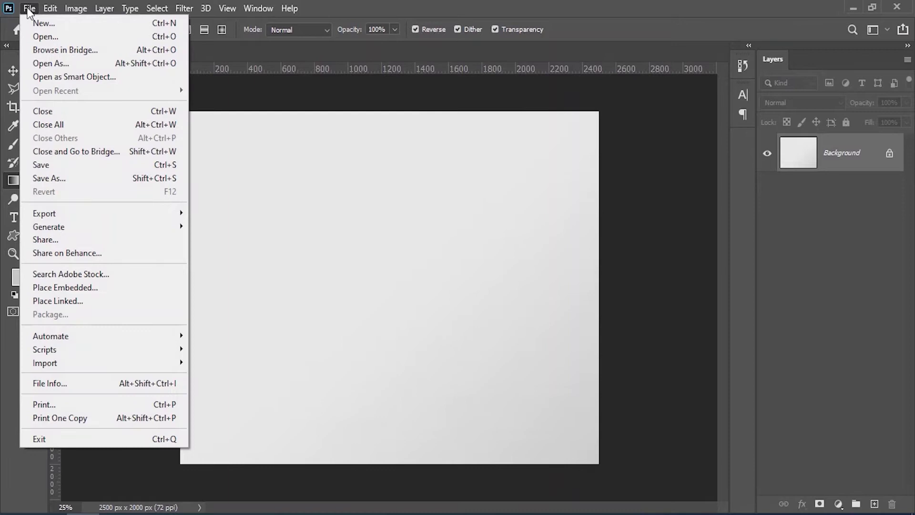
pyautogui.click(69, 286)
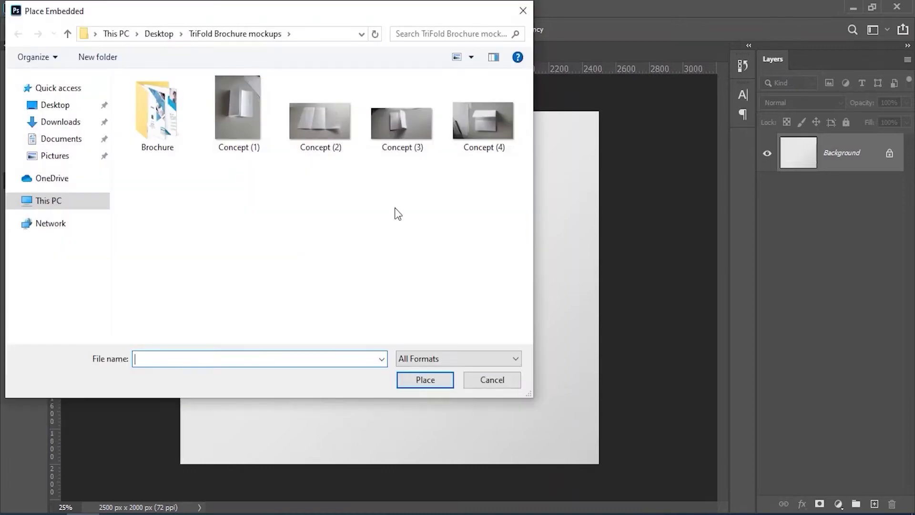
pyautogui.doubleClick(313, 118)
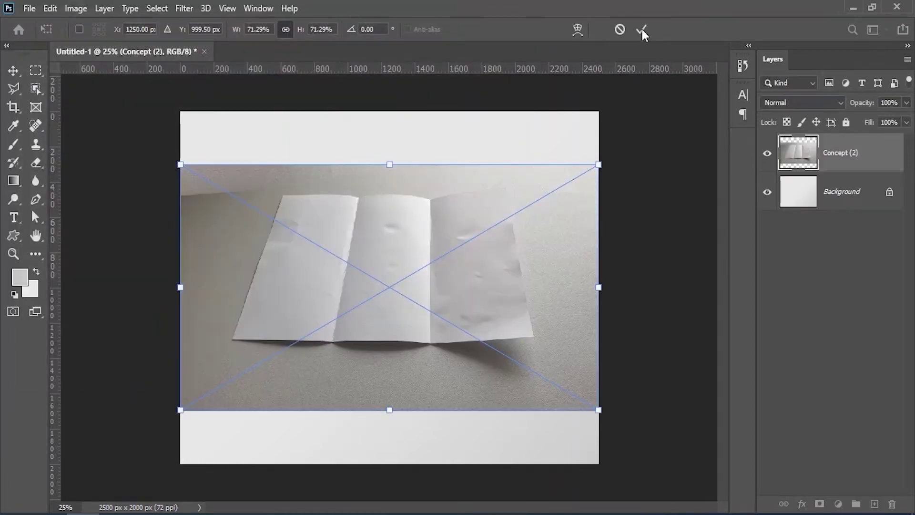
pyautogui.click(641, 30)
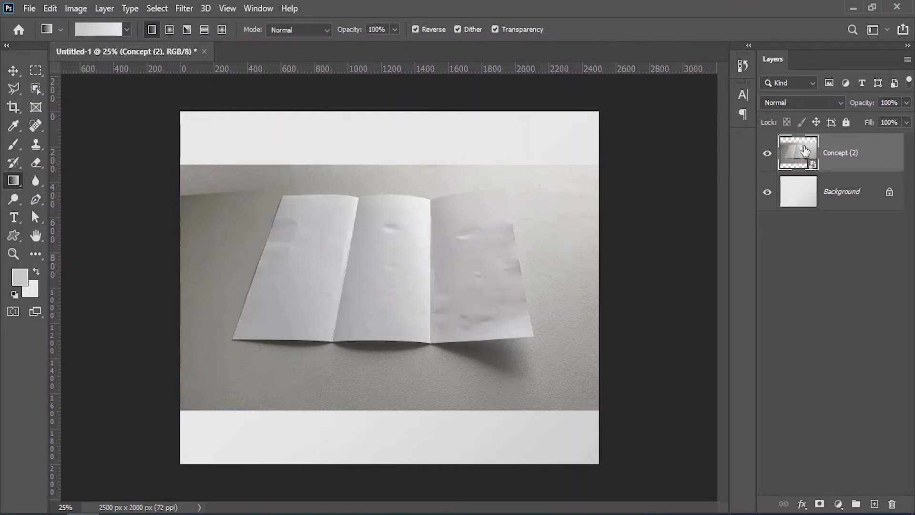
pyautogui.click(847, 123)
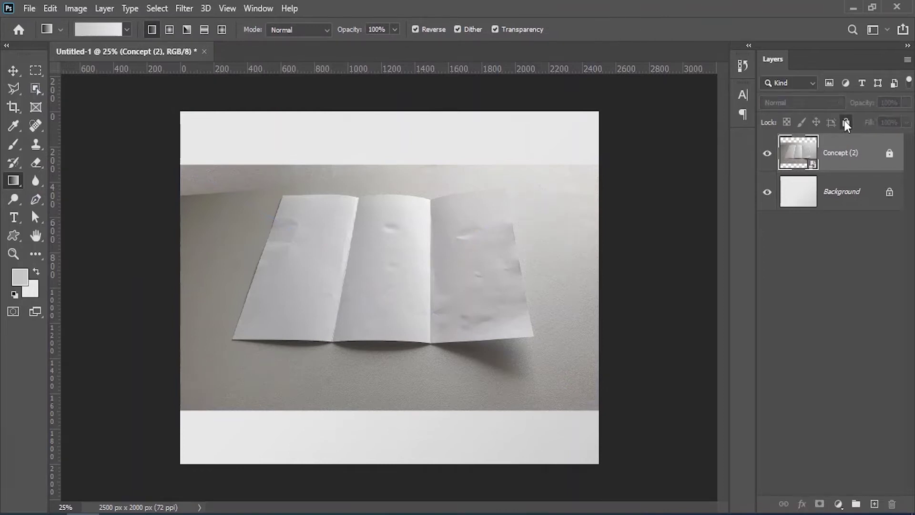
# Create a rectangle shape 99 mm wide and 210 mm high over the paper's left panel.
pyautogui.rightClick(14, 236)
pyautogui.click(65, 236)
pyautogui.click(278, 178)
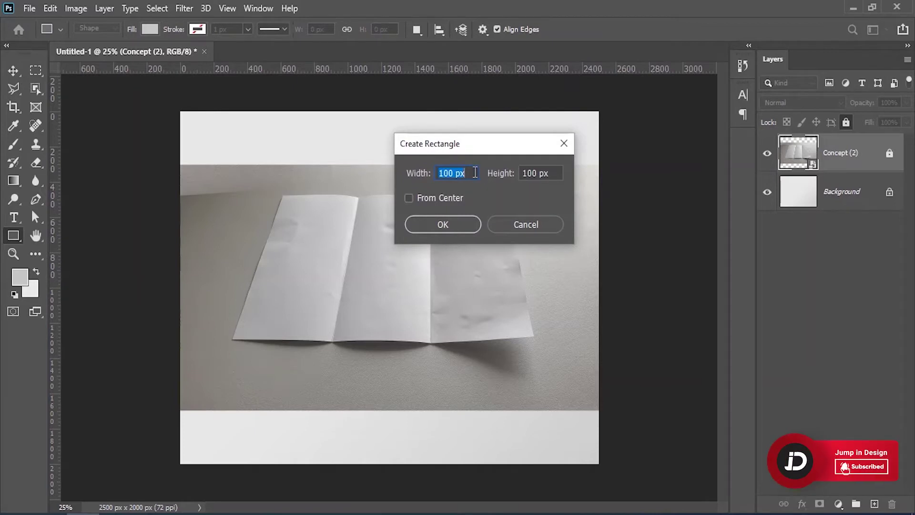
pyautogui.write('99mm')
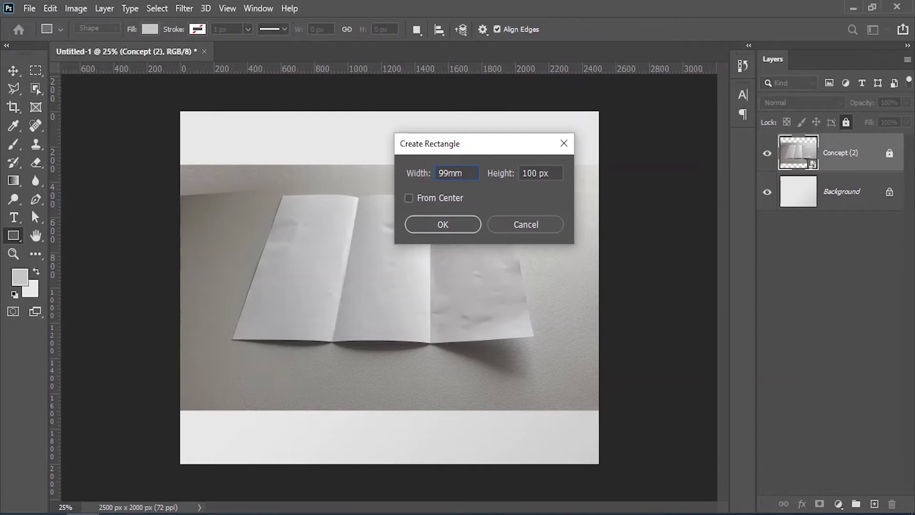
pyautogui.write('21')
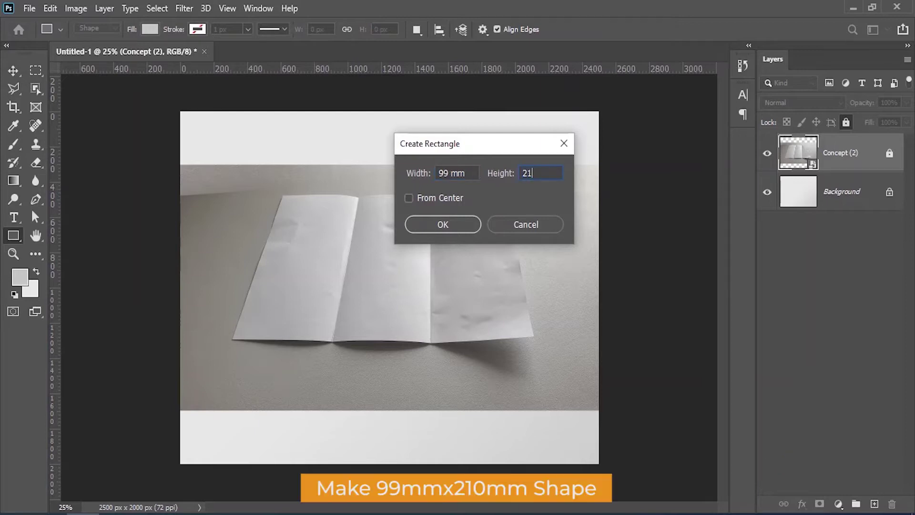
pyautogui.write('0mm')
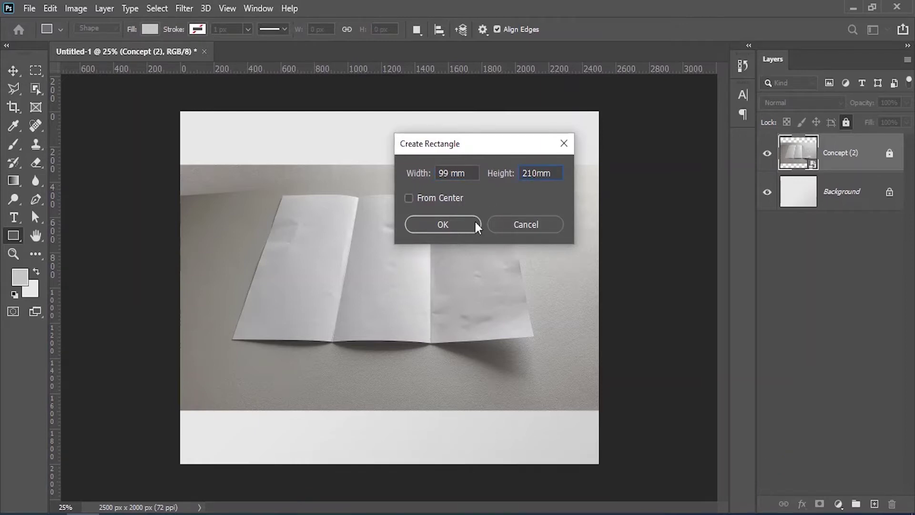
pyautogui.click(462, 225)
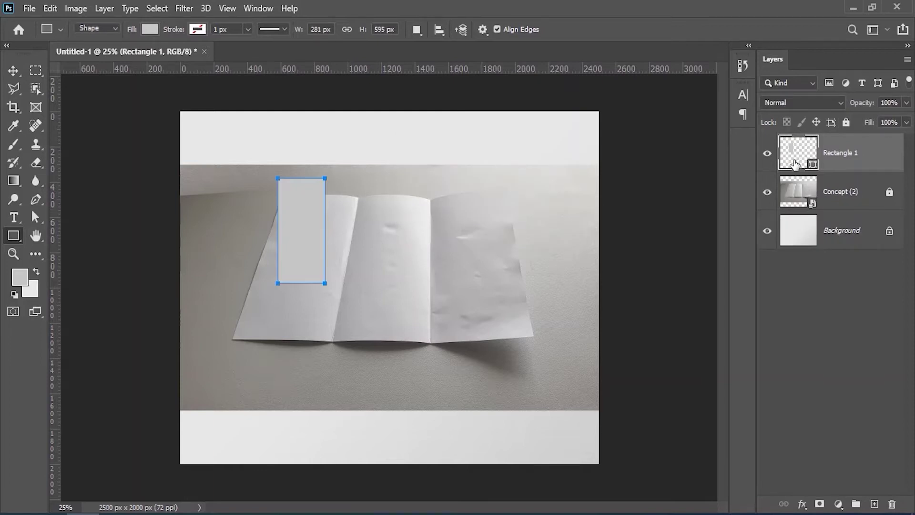
# Recolour the rectangle to ca3939 and scale it up proportionally to about 185%.
pyautogui.click(13, 72)
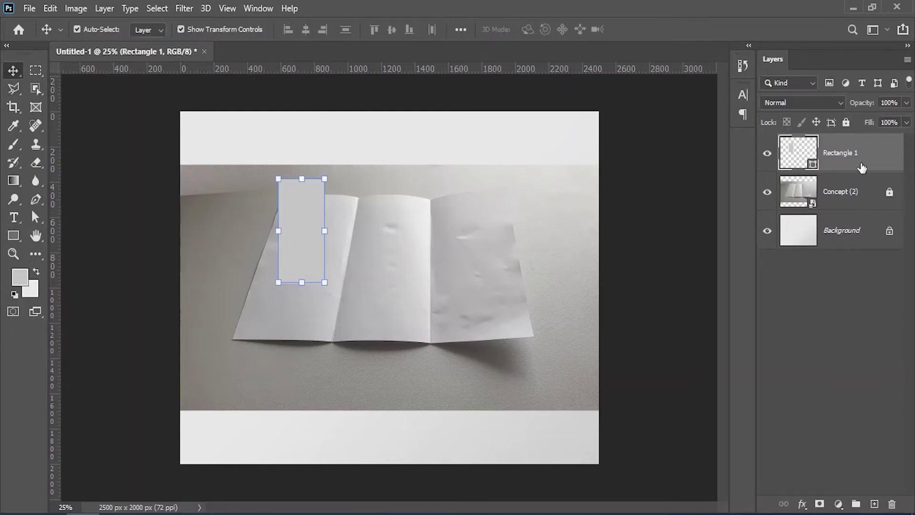
pyautogui.doubleClick(809, 161)
pyautogui.moveTo(597, 160); pyautogui.dragTo(684, 122)
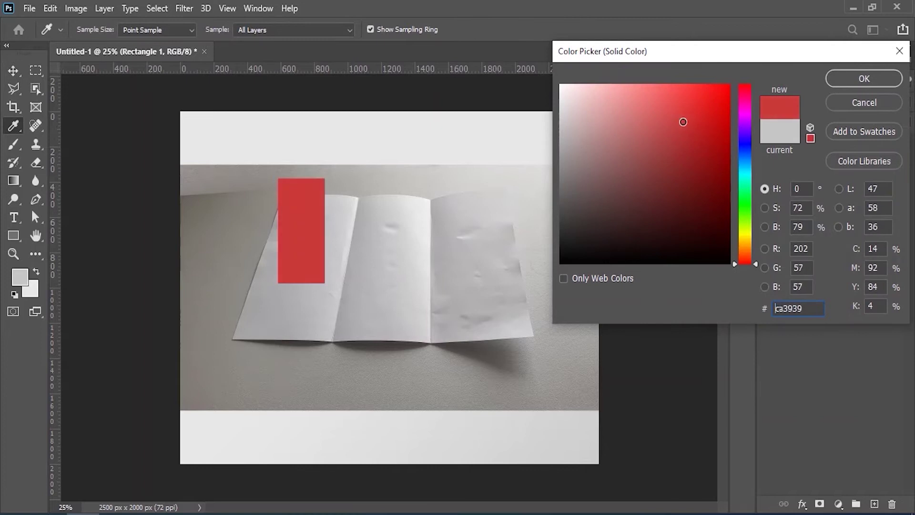
pyautogui.click(873, 81)
pyautogui.moveTo(327, 284); pyautogui.dragTo(365, 372)
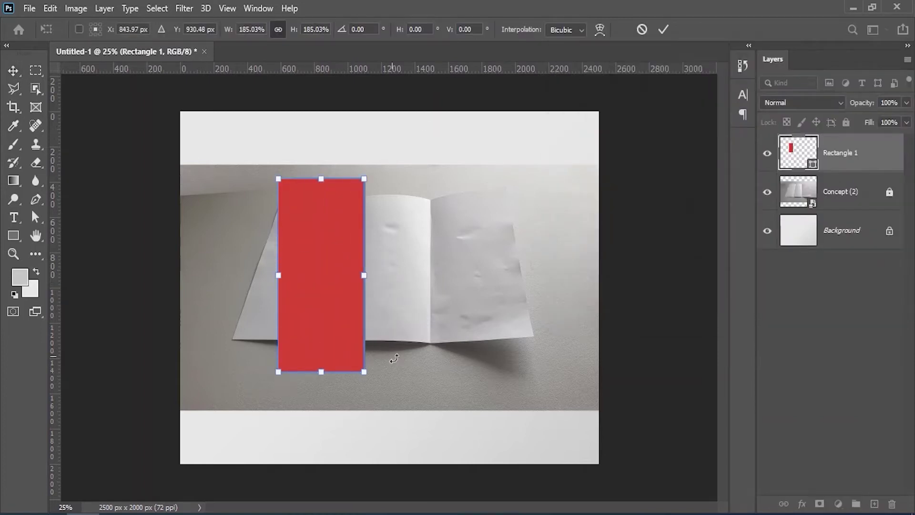
pyautogui.click(664, 31)
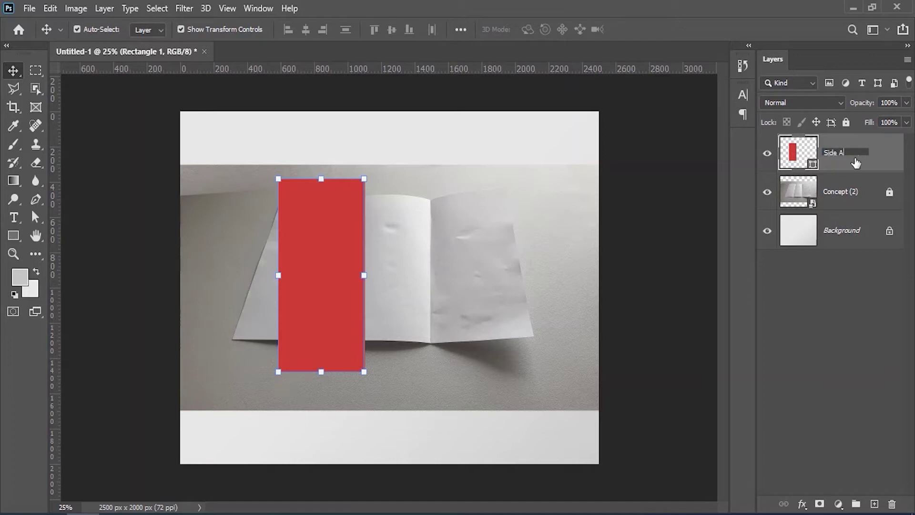
# Name the rectangle layer Side A, duplicate it twice, and name the copies Side B and Side C.
pyautogui.press('Return')
pyautogui.moveTo(862, 163); pyautogui.dragTo(876, 503)
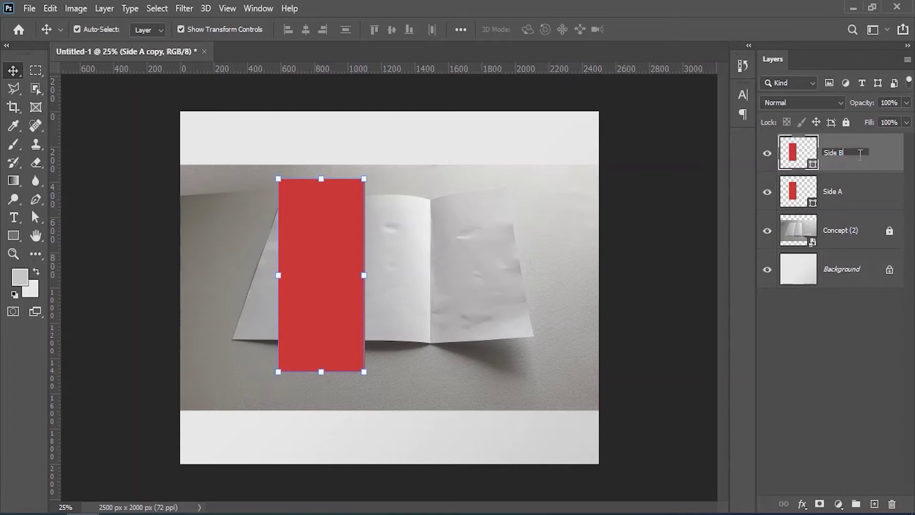
pyautogui.press('Return')
pyautogui.moveTo(882, 165); pyautogui.dragTo(876, 503)
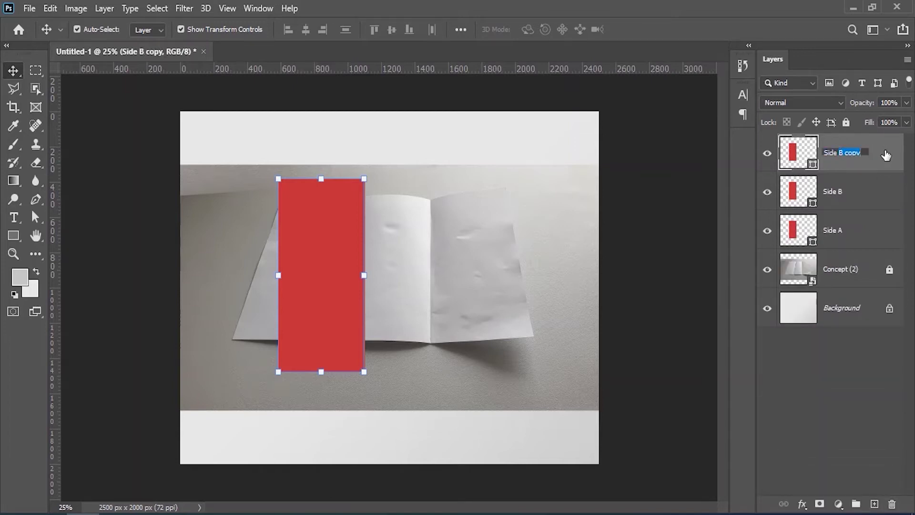
pyautogui.press('Return')
# Recolour the Side C rectangle to a dark red and move it to the right of the other two.
pyautogui.click(853, 237)
pyautogui.click(854, 190)
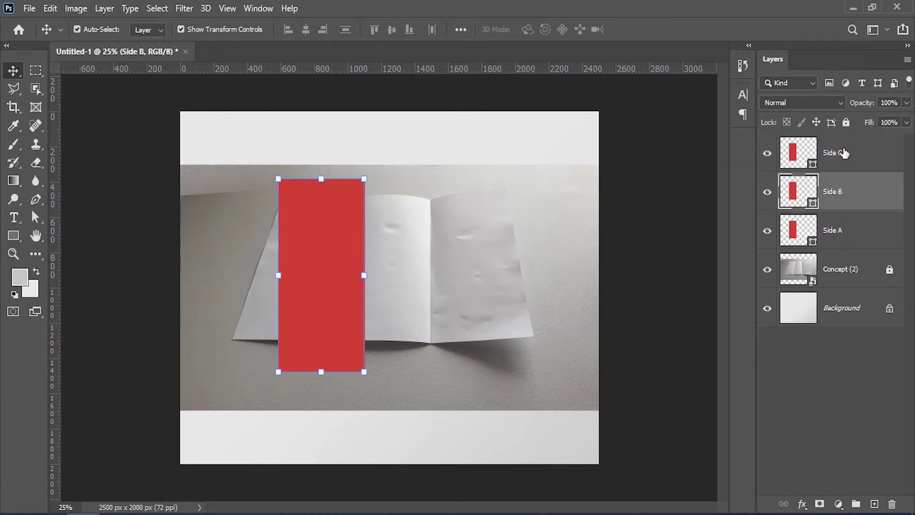
pyautogui.click(845, 154)
pyautogui.doubleClick(803, 157)
pyautogui.moveTo(689, 123); pyautogui.dragTo(720, 157)
pyautogui.press('Return')
pyautogui.moveTo(351, 239); pyautogui.dragTo(507, 240)
# Recolour Side B to a medium red and line up Side A, Side B and Side C edge to edge.
pyautogui.doubleClick(799, 191)
pyautogui.click(507, 243)
pyautogui.moveTo(711, 158); pyautogui.dragTo(698, 143)
pyautogui.click(865, 79)
pyautogui.moveTo(348, 242); pyautogui.dragTo(434, 243)
pyautogui.moveTo(492, 250)
pyautogui.mouseDown()
pyautogui.moveTo(527, 245)
pyautogui.moveTo(508, 247)
pyautogui.mouseUp()
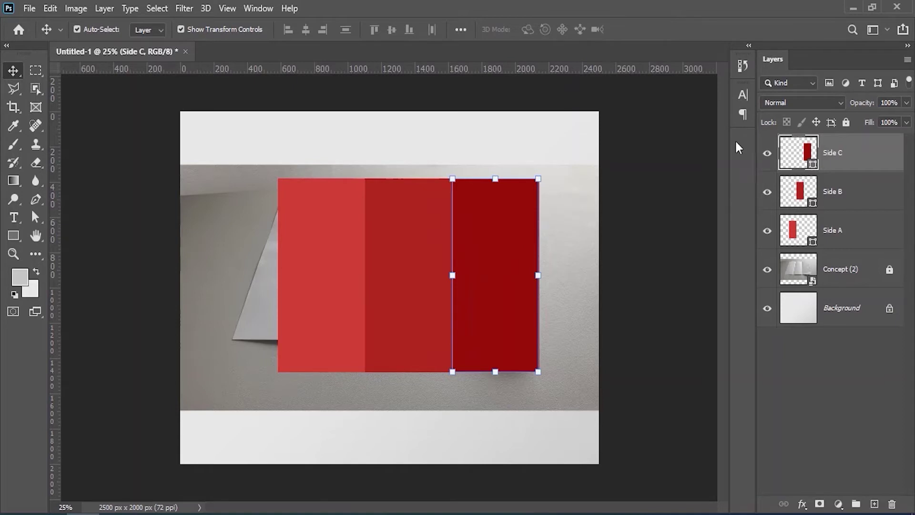
# Convert the Side C, Side B and Side A layers into separate smart objects.
pyautogui.rightClick(861, 155)
pyautogui.click(810, 194)
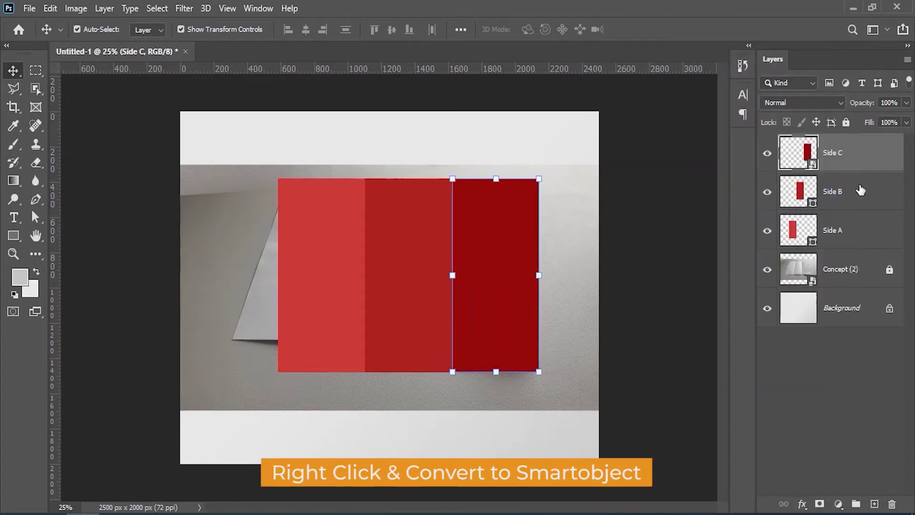
pyautogui.rightClick(887, 193)
pyautogui.click(770, 194)
pyautogui.rightClick(879, 232)
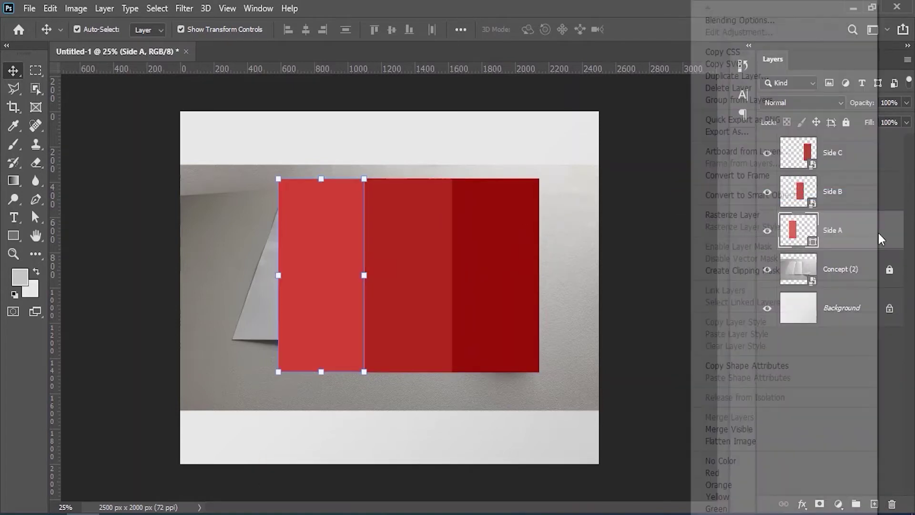
pyautogui.click(751, 195)
pyautogui.click(714, 215)
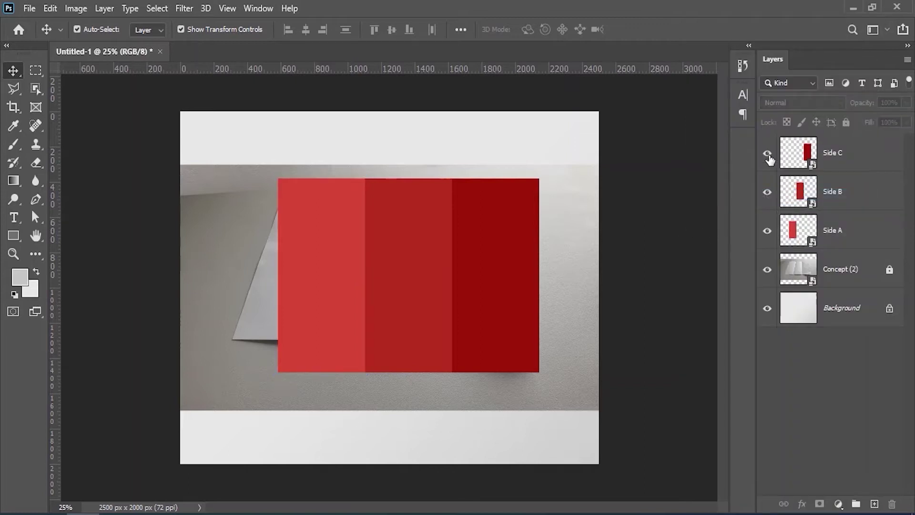
# Select the Side A layer and hide the Side B and Side C layers.
pyautogui.click(362, 229)
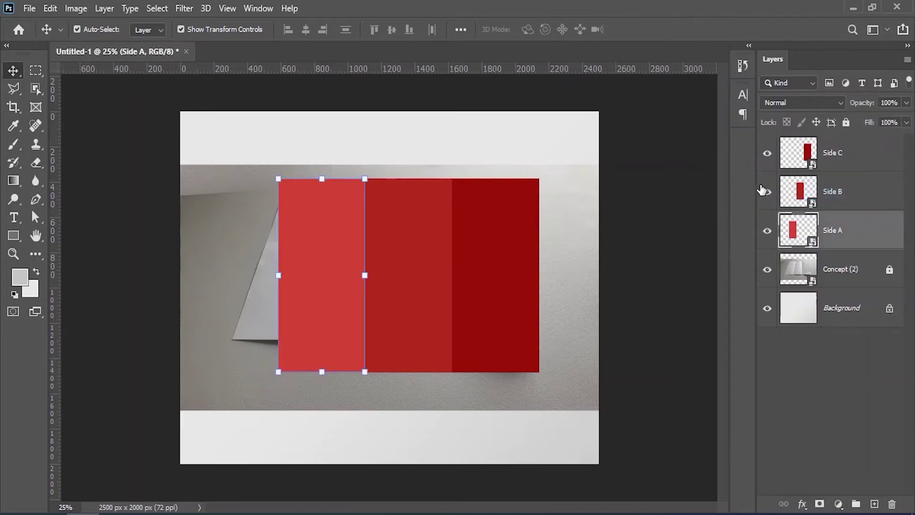
pyautogui.click(768, 191)
pyautogui.click(768, 152)
# Distort Side A with Free Transform so its four corners sit on the corners of the paper's left panel.
pyautogui.moveTo(277, 222); pyautogui.dragTo(365, 199)
pyautogui.click(50, 8)
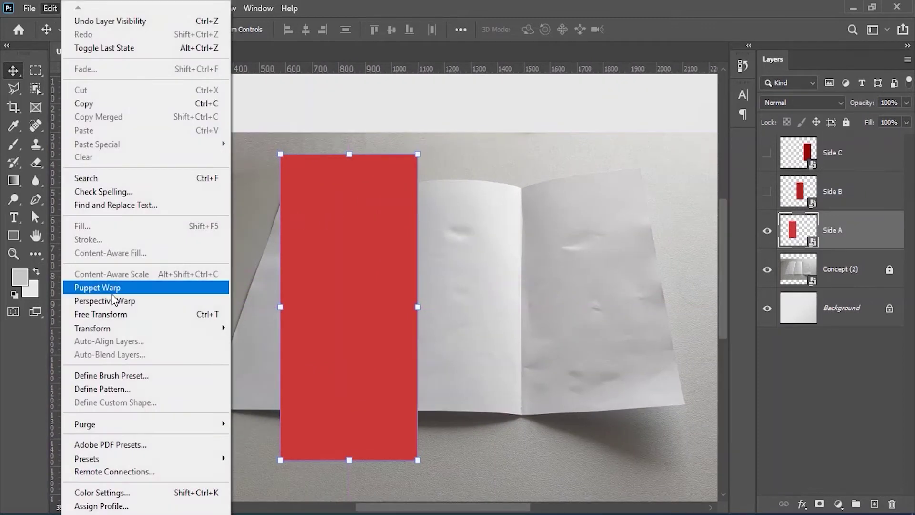
pyautogui.click(194, 298)
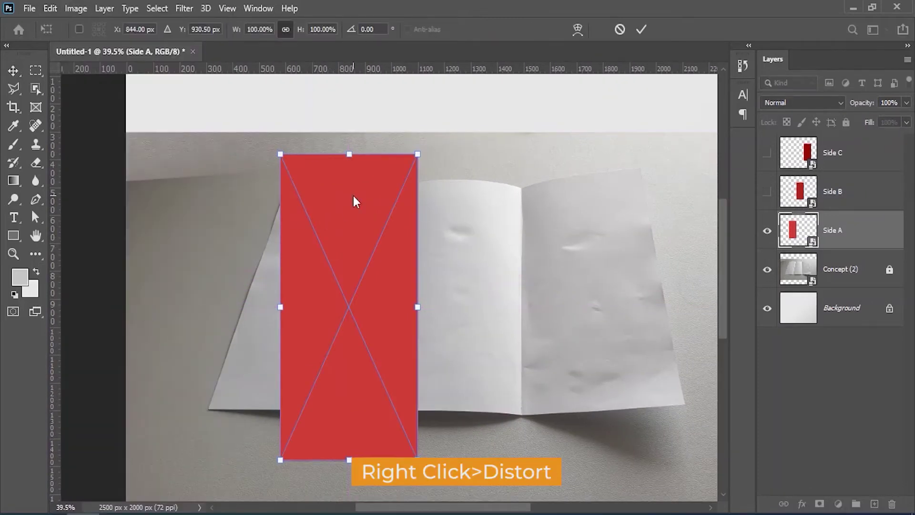
pyautogui.rightClick(353, 196)
pyautogui.click(388, 282)
pyautogui.moveTo(269, 151); pyautogui.dragTo(299, 201)
pyautogui.moveTo(520, 162); pyautogui.dragTo(508, 207)
pyautogui.moveTo(412, 458); pyautogui.dragTo(483, 278)
pyautogui.moveTo(381, 422); pyautogui.dragTo(254, 334)
pyautogui.moveTo(610, 424); pyautogui.dragTo(522, 339)
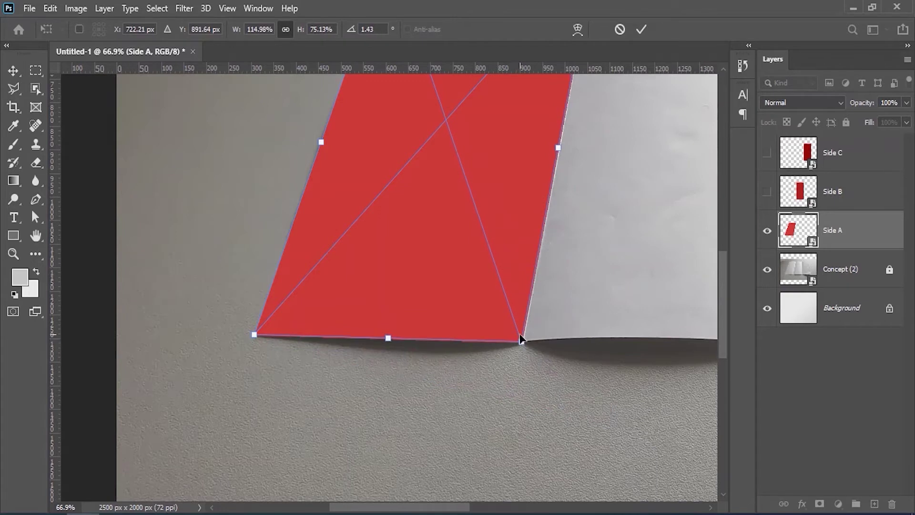
pyautogui.moveTo(599, 131); pyautogui.dragTo(521, 314)
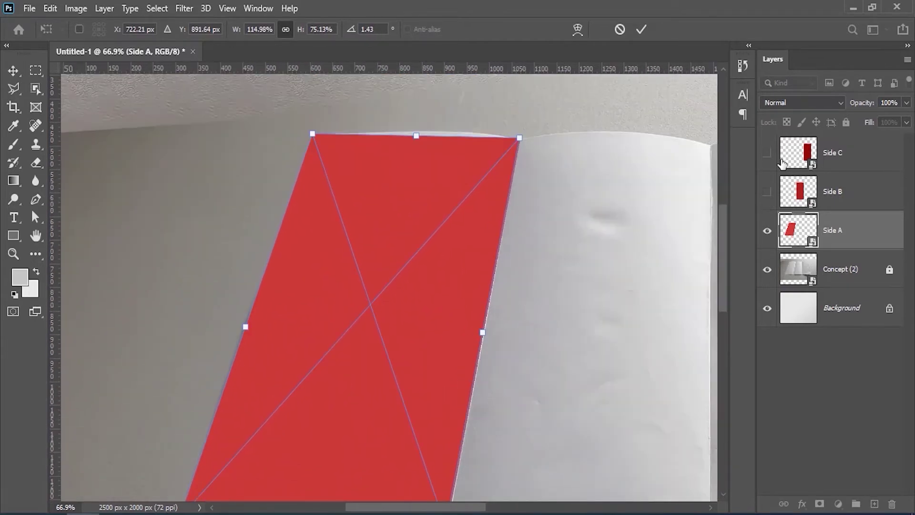
pyautogui.click(639, 29)
# Set Side A's opacity to 63% and distort its upper-left corner to meet the paper's corner exactly.
pyautogui.moveTo(846, 107); pyautogui.dragTo(729, 123)
pyautogui.click(50, 8)
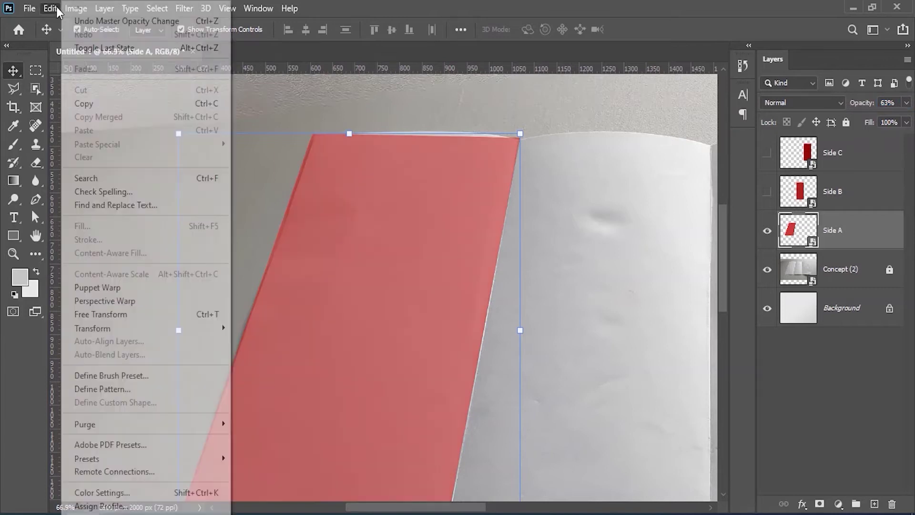
pyautogui.click(110, 315)
pyautogui.moveTo(311, 119); pyautogui.dragTo(418, 145)
pyautogui.rightClick(310, 219)
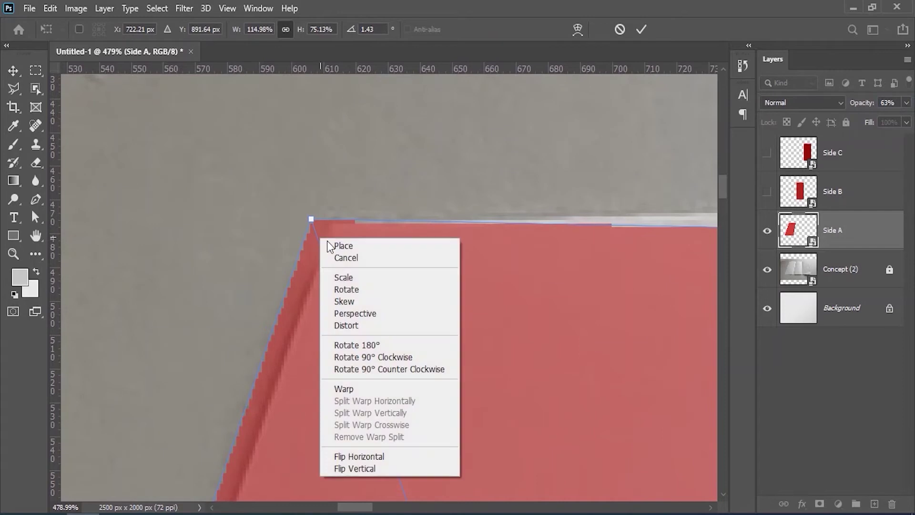
pyautogui.click(355, 320)
pyautogui.moveTo(312, 218)
pyautogui.mouseDown()
pyautogui.moveTo(332, 235)
pyautogui.moveTo(328, 221)
pyautogui.mouseUp()
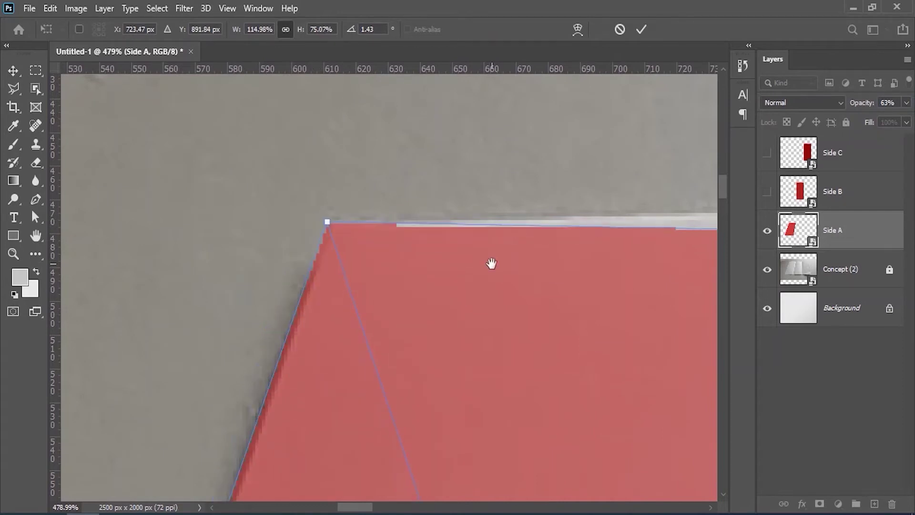
# Distort Side A's upper-right corner to meet the upper end of the paper's first fold.
pyautogui.scroll(-6, 491, 263)
pyautogui.moveTo(520, 257); pyautogui.dragTo(374, 237)
pyautogui.moveTo(580, 241); pyautogui.dragTo(687, 242)
pyautogui.moveTo(582, 262); pyautogui.dragTo(565, 282)
pyautogui.scroll(-6, 472, 286)
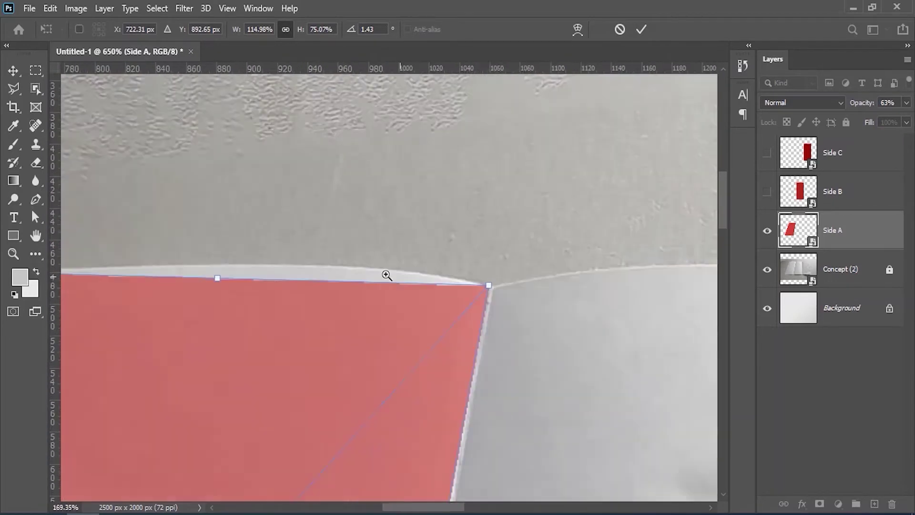
pyautogui.moveTo(359, 267); pyautogui.dragTo(433, 158)
pyautogui.moveTo(432, 272); pyautogui.dragTo(406, 273)
# Distort Side A's two lower corners to meet the lower corners of the paper's left panel exactly.
pyautogui.moveTo(391, 433); pyautogui.dragTo(393, 264)
pyautogui.moveTo(452, 328); pyautogui.dragTo(553, 321)
pyautogui.scroll(2, 470, 309)
pyautogui.moveTo(443, 288)
pyautogui.mouseDown()
pyautogui.moveTo(447, 271)
pyautogui.moveTo(447, 281)
pyautogui.mouseUp()
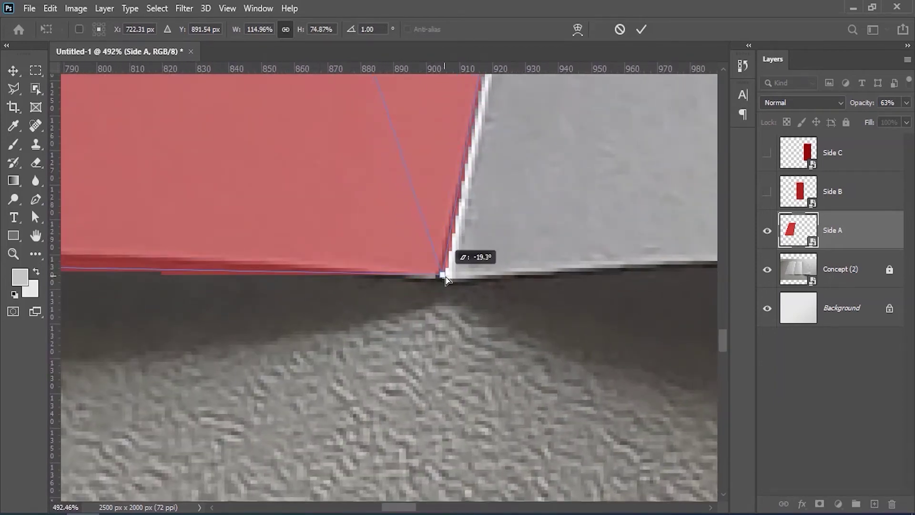
pyautogui.scroll(-5, 458, 295)
pyautogui.hscroll(-5, 374, 296)
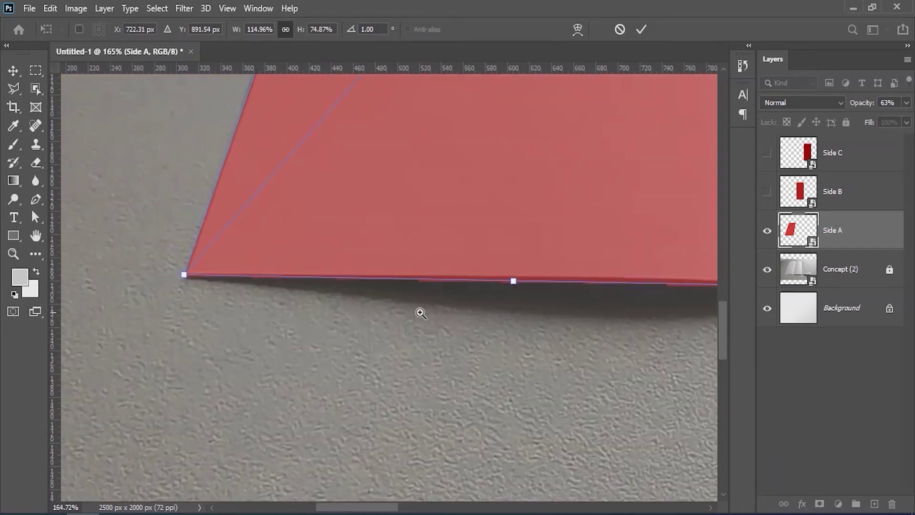
pyautogui.scroll(2, 222, 276)
pyautogui.scroll(5, 222, 276)
pyautogui.moveTo(176, 285)
pyautogui.mouseDown()
pyautogui.moveTo(198, 267)
pyautogui.moveTo(185, 275)
pyautogui.mouseUp()
pyautogui.scroll(-8, 403, 296)
pyautogui.moveTo(322, 290); pyautogui.dragTo(320, 291)
# Warp Side A's top edge so it follows the curved upper edge of the paper's left panel.
pyautogui.moveTo(452, 241); pyautogui.dragTo(333, 403)
pyautogui.moveTo(521, 181); pyautogui.dragTo(454, 277)
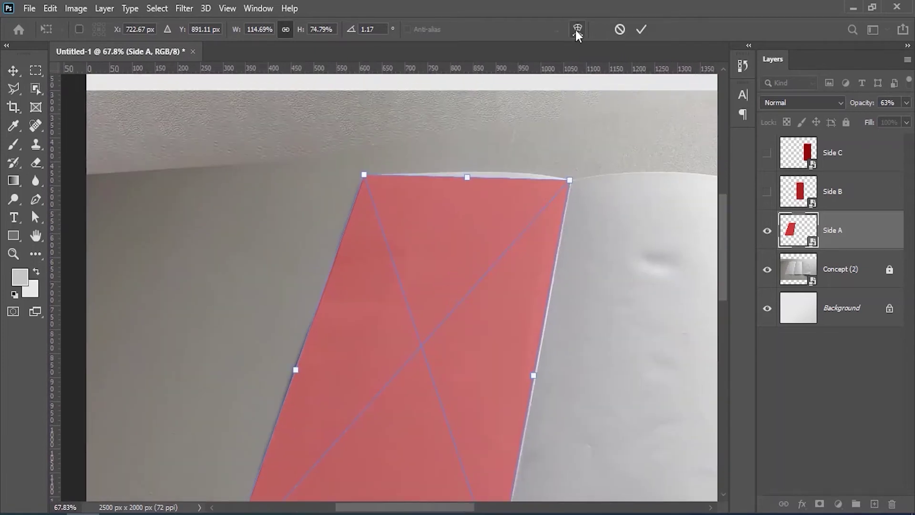
pyautogui.click(578, 29)
pyautogui.moveTo(408, 190); pyautogui.dragTo(482, 183)
pyautogui.moveTo(522, 157); pyautogui.dragTo(435, 202)
pyautogui.moveTo(540, 229); pyautogui.dragTo(480, 154)
pyautogui.moveTo(302, 181); pyautogui.dragTo(281, 179)
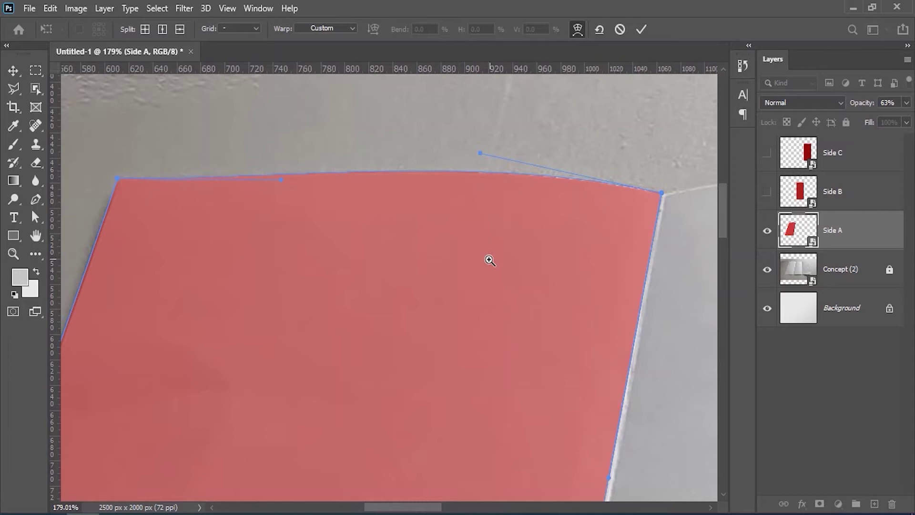
# Warp Side A's bottom edge along the curved lower edge of the paper and apply the transform.
pyautogui.moveTo(489, 260); pyautogui.dragTo(434, 253)
pyautogui.moveTo(423, 397); pyautogui.dragTo(446, 127)
pyautogui.moveTo(399, 345); pyautogui.dragTo(428, 289)
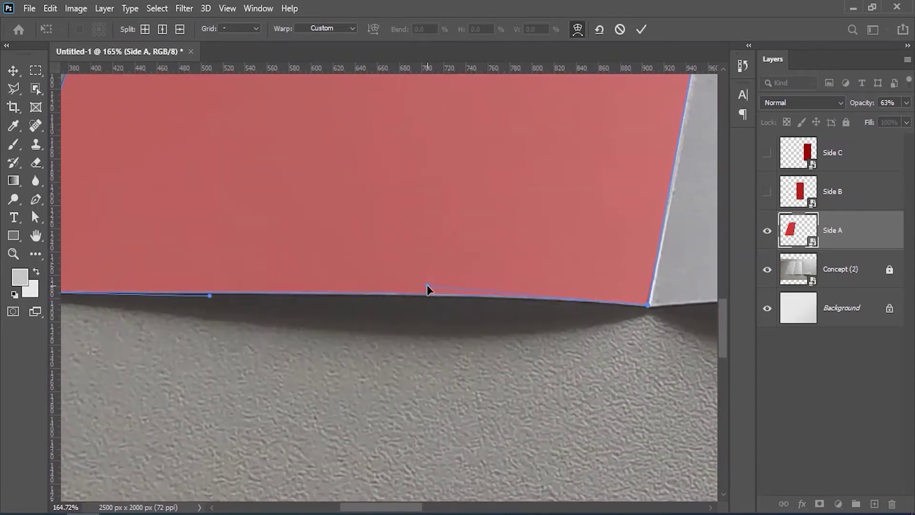
pyautogui.moveTo(211, 298)
pyautogui.mouseDown()
pyautogui.moveTo(210, 288)
pyautogui.moveTo(215, 298)
pyautogui.moveTo(194, 299)
pyautogui.mouseUp()
pyautogui.click(641, 30)
# Show Side B and distort its two upper corners onto the upper corners of the paper's middle panel.
pyautogui.moveTo(444, 262); pyautogui.dragTo(433, 309)
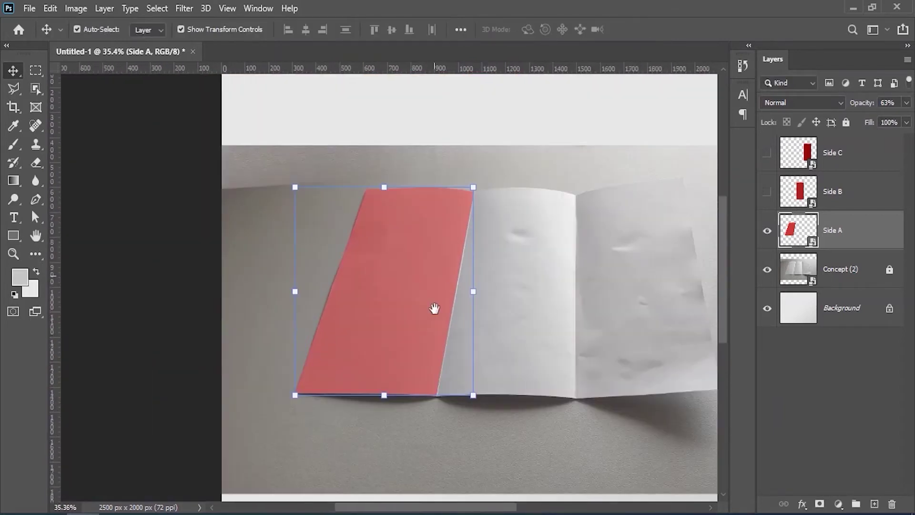
pyautogui.moveTo(553, 240); pyautogui.dragTo(587, 240)
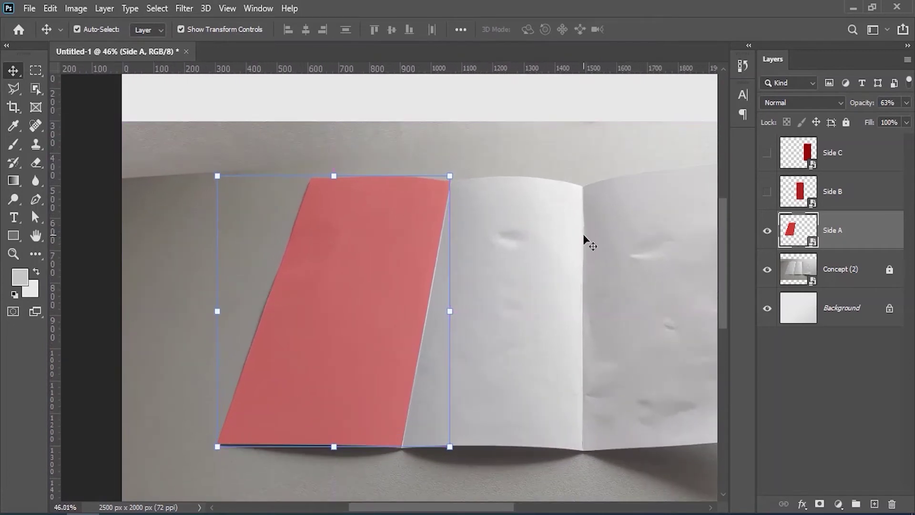
pyautogui.click(768, 192)
pyautogui.click(820, 194)
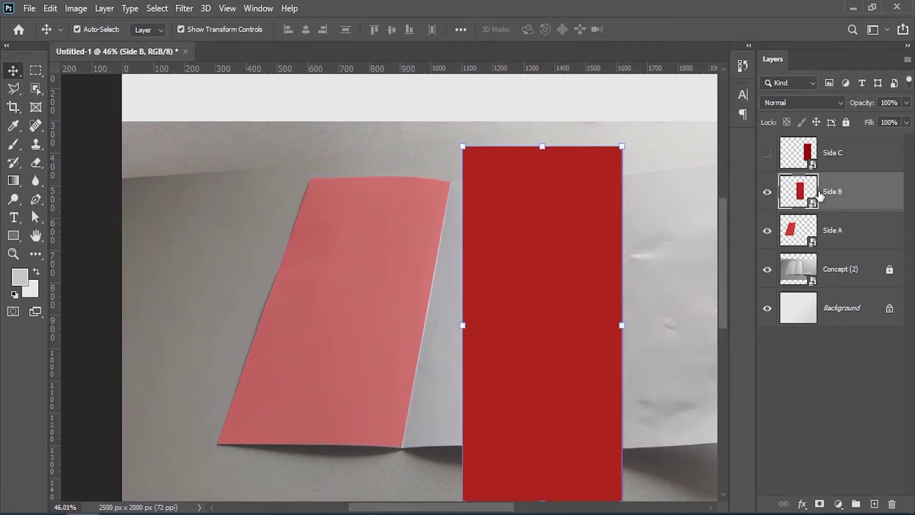
pyautogui.click(49, 8)
pyautogui.click(123, 317)
pyautogui.moveTo(487, 162); pyautogui.dragTo(515, 167)
pyautogui.rightClick(509, 193)
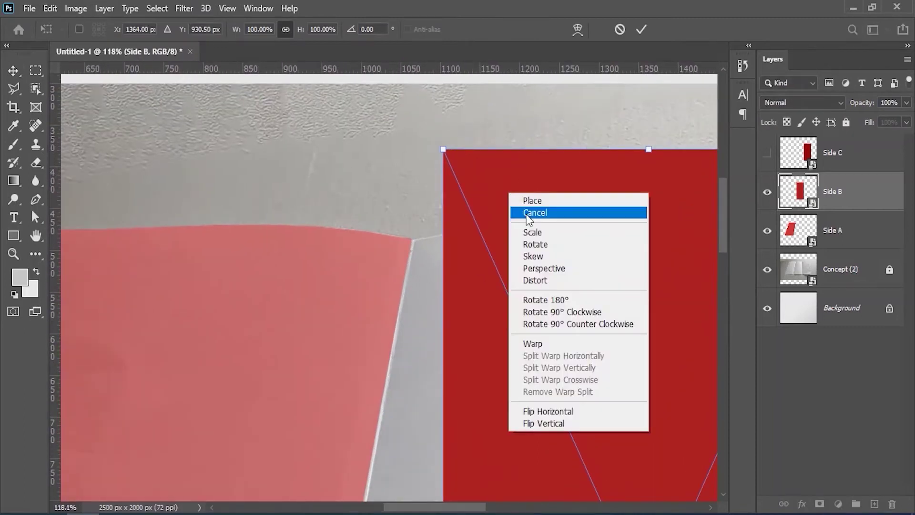
pyautogui.click(535, 281)
pyautogui.moveTo(444, 149); pyautogui.dragTo(411, 238)
pyautogui.moveTo(614, 238); pyautogui.dragTo(355, 209)
pyautogui.moveTo(594, 123); pyautogui.dragTo(491, 217)
# Distort Side B's two lower corners onto the middle panel's lower corners and apply the transform.
pyautogui.moveTo(491, 262); pyautogui.dragTo(507, 82)
pyautogui.moveTo(493, 362); pyautogui.dragTo(469, 255)
pyautogui.moveTo(429, 403); pyautogui.dragTo(332, 326)
pyautogui.moveTo(624, 398); pyautogui.dragTo(569, 328)
pyautogui.click(642, 30)
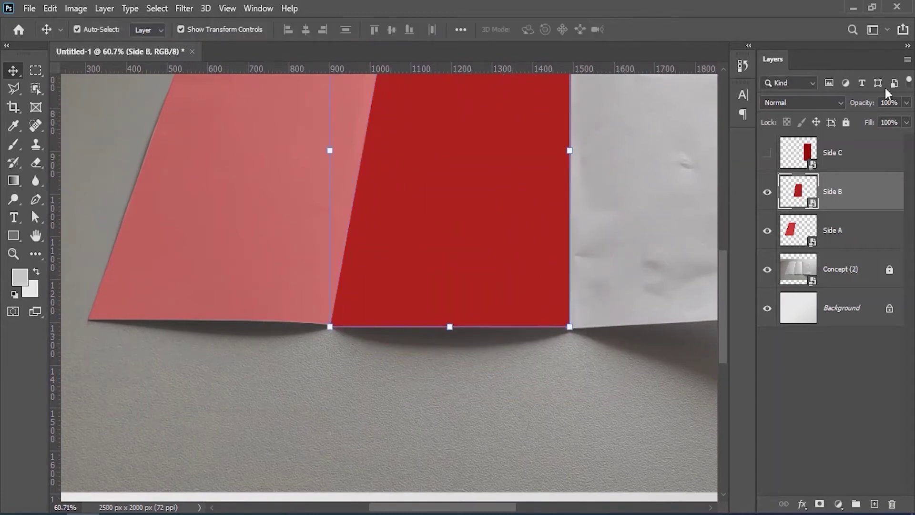
# Set Side B's opacity to 72% and distort its lower-left corner to meet the first fold's lower end exactly.
pyautogui.moveTo(855, 105); pyautogui.dragTo(853, 104)
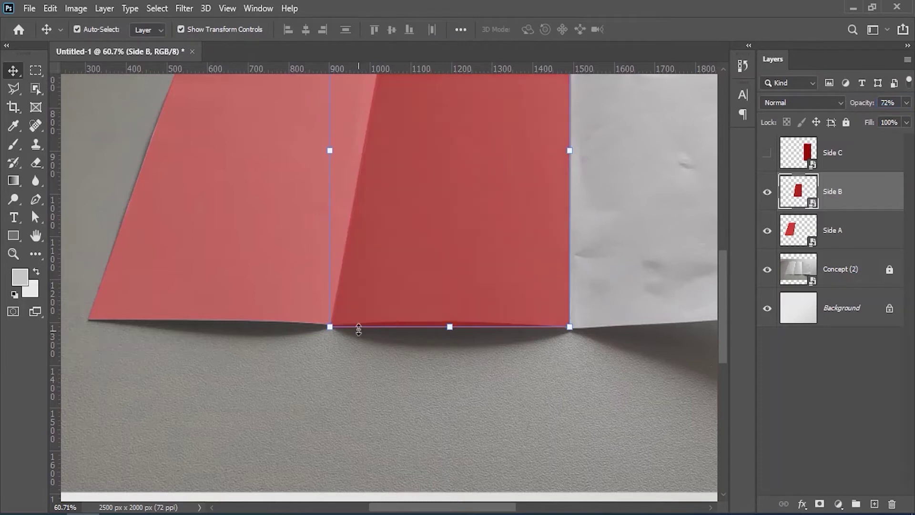
pyautogui.click(50, 8)
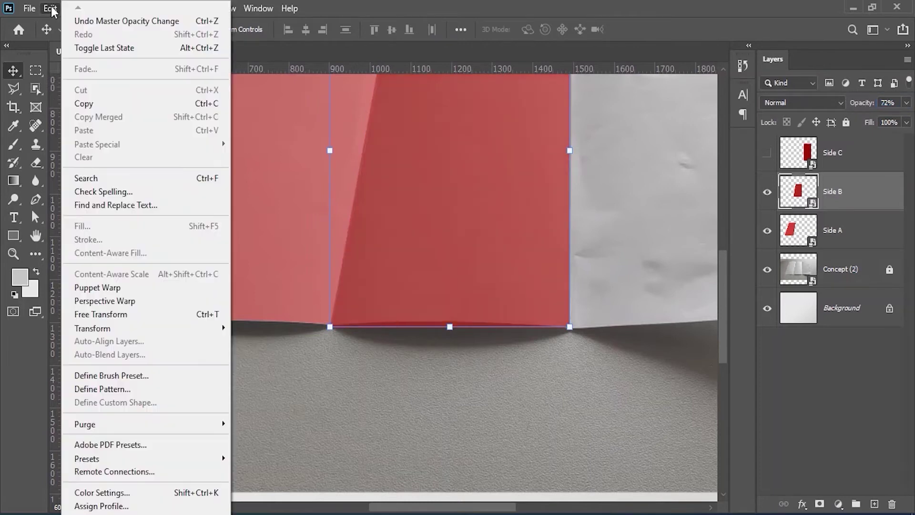
pyautogui.click(113, 313)
pyautogui.moveTo(335, 330); pyautogui.dragTo(437, 323)
pyautogui.rightClick(375, 252)
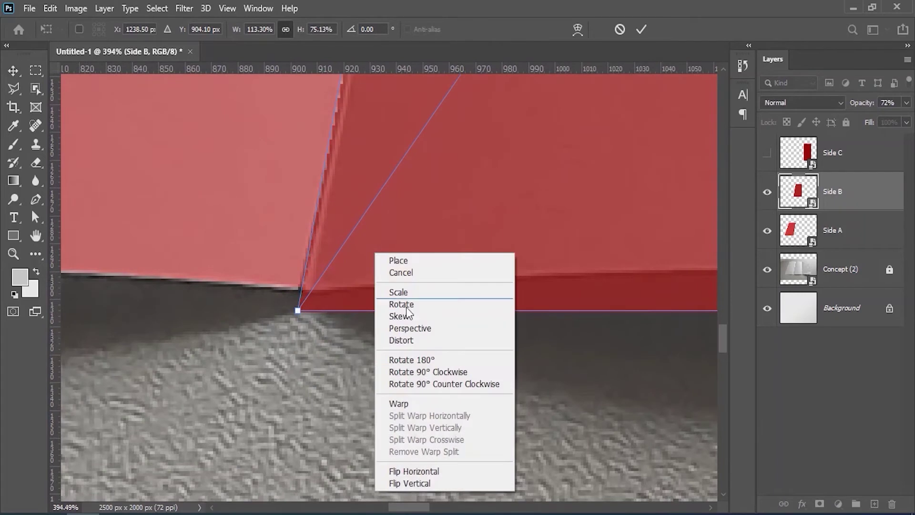
pyautogui.click(297, 311)
pyautogui.moveTo(296, 311); pyautogui.dragTo(306, 289)
# Distort Side B's lower-right corner to meet the lower end of the second fold.
pyautogui.moveTo(554, 274); pyautogui.dragTo(94, 269)
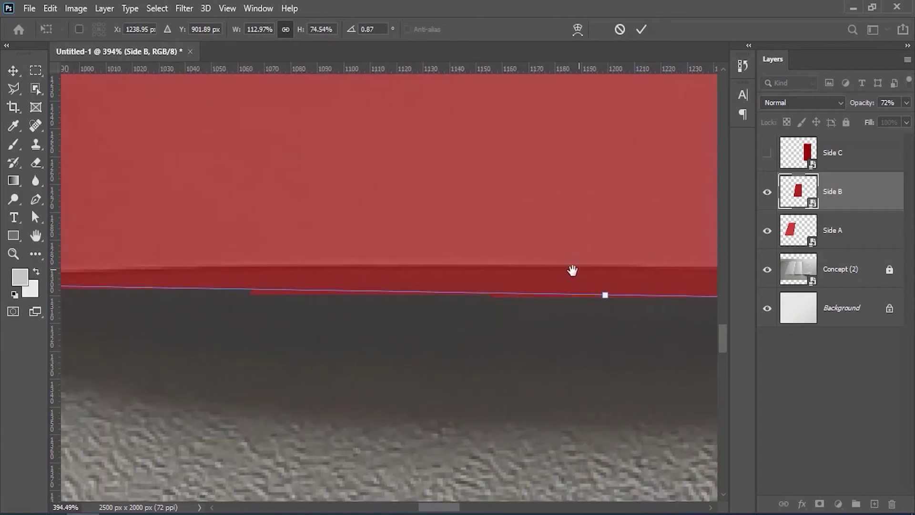
pyautogui.moveTo(572, 270); pyautogui.dragTo(65, 271)
pyautogui.moveTo(595, 278); pyautogui.dragTo(378, 286)
pyautogui.scroll(3, 589, 312)
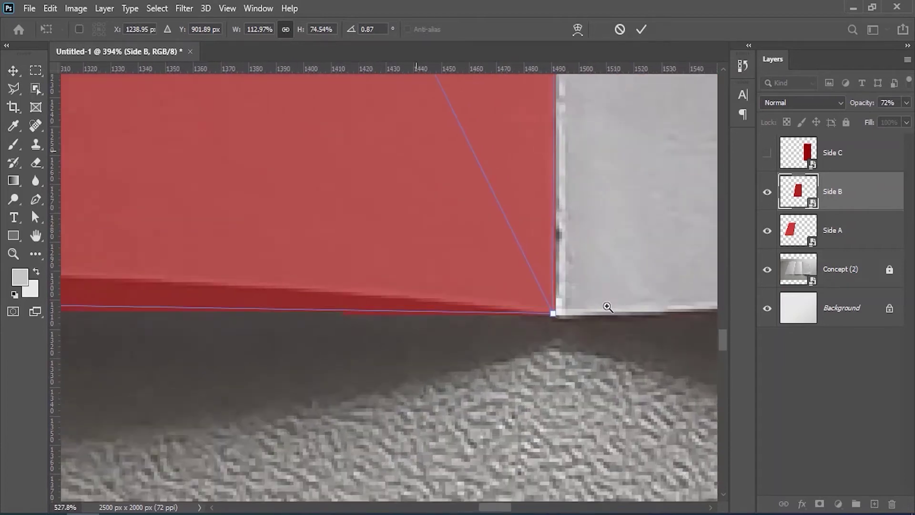
pyautogui.moveTo(554, 318); pyautogui.dragTo(462, 292)
# Distort Side B's upper-right corner to meet the upper end of the second fold.
pyautogui.moveTo(505, 168); pyautogui.dragTo(486, 434)
pyautogui.moveTo(502, 150); pyautogui.dragTo(560, 149)
pyautogui.moveTo(630, 199); pyautogui.dragTo(696, 209)
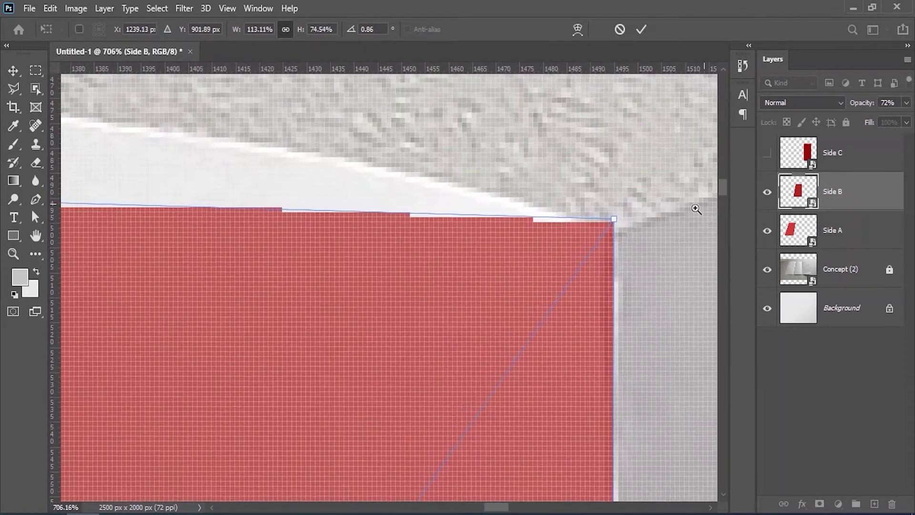
pyautogui.moveTo(615, 223); pyautogui.dragTo(606, 246)
pyautogui.moveTo(608, 232); pyautogui.dragTo(610, 229)
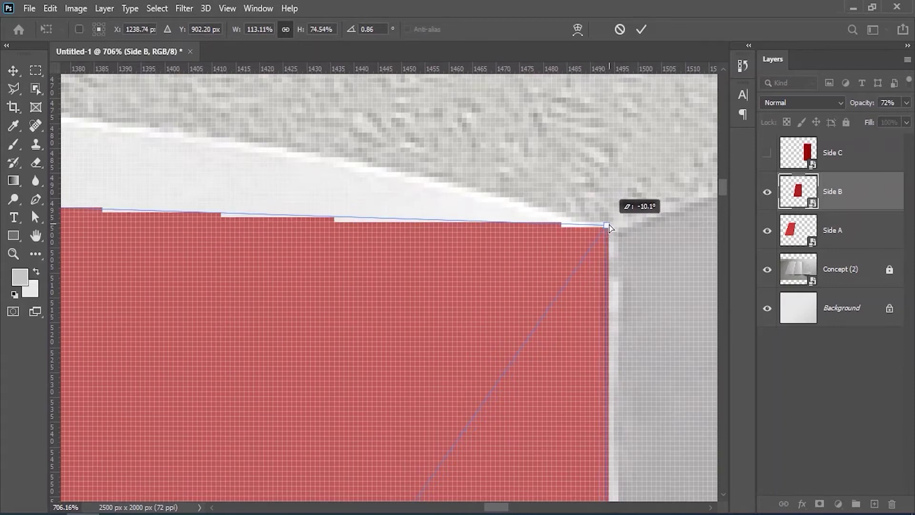
# Distort Side B's upper-left corner to meet Side A's upper-right corner at the first fold.
pyautogui.moveTo(452, 241); pyautogui.dragTo(362, 241)
pyautogui.moveTo(109, 228); pyautogui.dragTo(190, 229)
pyautogui.scroll(2, 119, 232)
pyautogui.moveTo(119, 232)
pyautogui.mouseDown()
pyautogui.moveTo(163, 234)
pyautogui.moveTo(131, 236)
pyautogui.mouseUp()
# Warp Side B's top edge upward to follow the curved upper edge of the middle panel.
pyautogui.moveTo(282, 261); pyautogui.dragTo(172, 242)
pyautogui.click(575, 28)
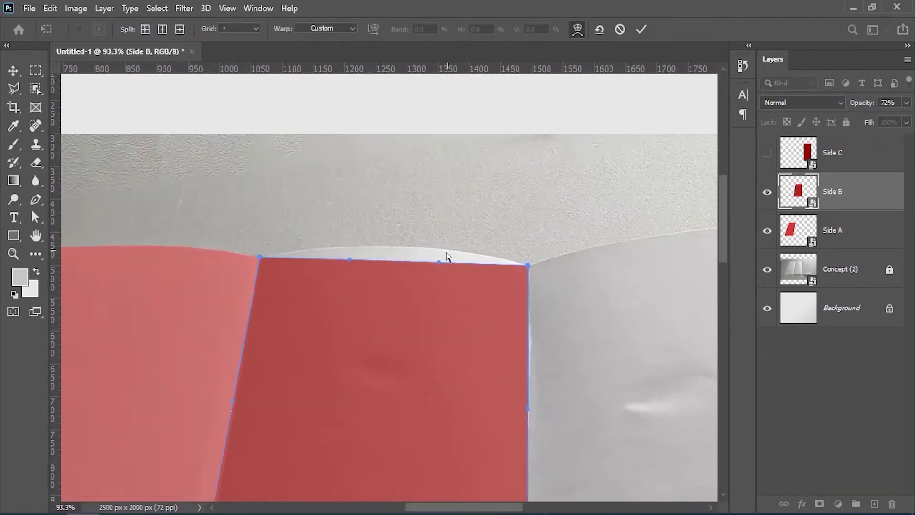
pyautogui.moveTo(437, 262); pyautogui.dragTo(438, 239)
pyautogui.moveTo(350, 259); pyautogui.dragTo(341, 242)
# Warp Side B's bottom edge along the curved lower edge of the middle panel and apply the transform.
pyautogui.moveTo(497, 373); pyautogui.dragTo(496, 362)
pyautogui.moveTo(499, 363); pyautogui.dragTo(455, 367)
pyautogui.moveTo(478, 407); pyautogui.dragTo(458, 192)
pyautogui.moveTo(415, 344); pyautogui.dragTo(447, 343)
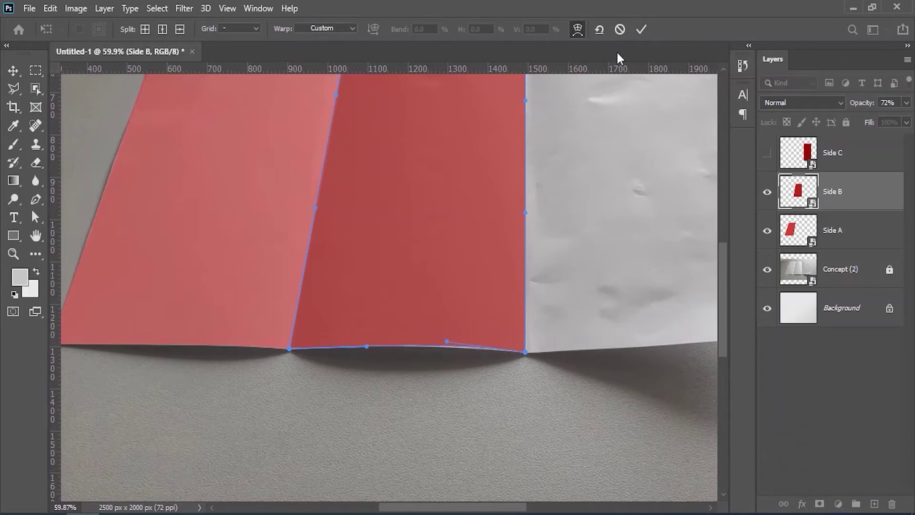
pyautogui.click(642, 29)
# Show Side C and distort its two upper corners onto the upper corners of the paper's right panel.
pyautogui.scroll(-2, 413, 203)
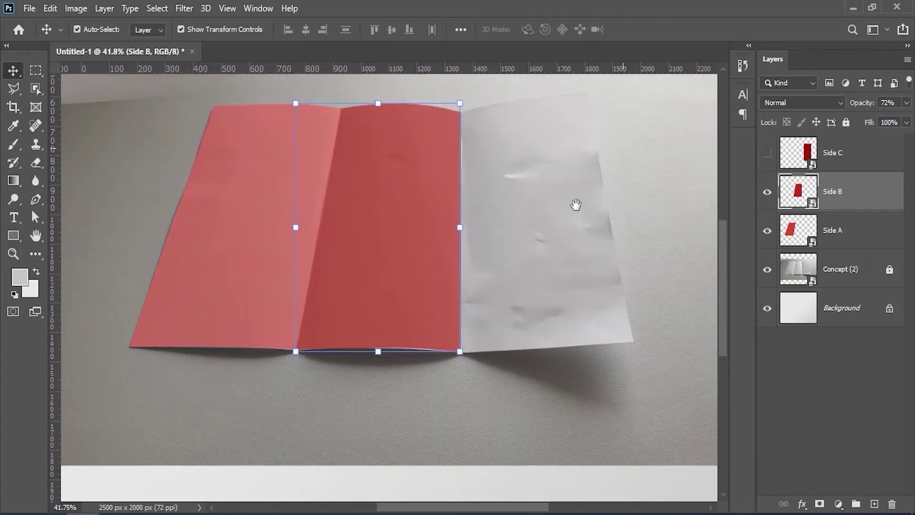
pyautogui.click(844, 155)
pyautogui.click(767, 153)
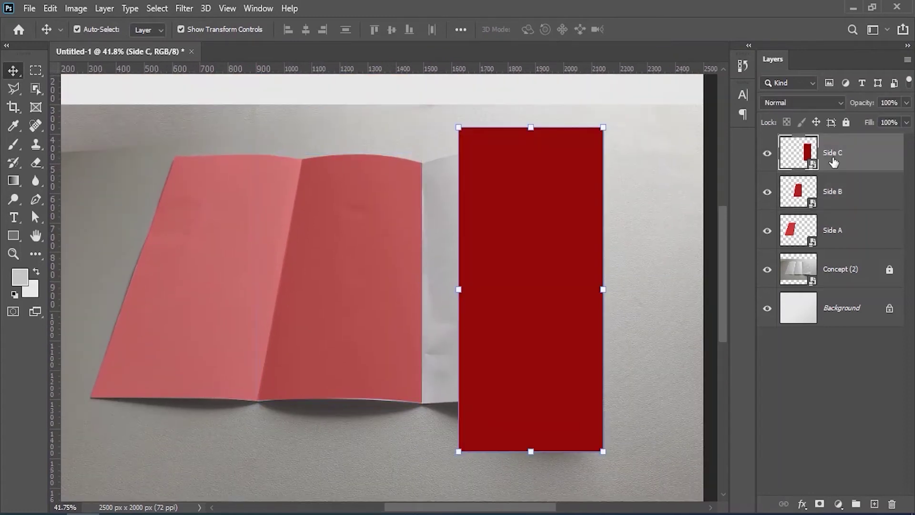
pyautogui.click(51, 8)
pyautogui.click(95, 314)
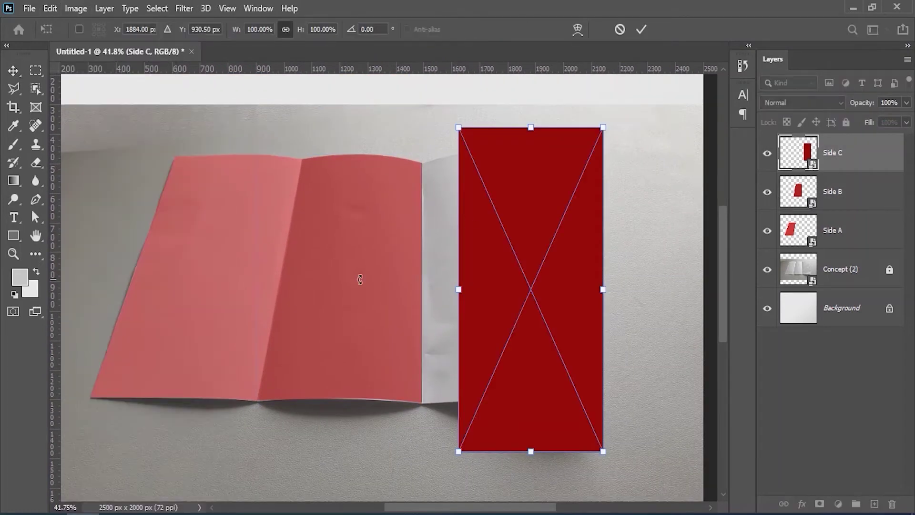
pyautogui.rightClick(491, 169)
pyautogui.click(523, 241)
pyautogui.moveTo(456, 122); pyautogui.dragTo(396, 196)
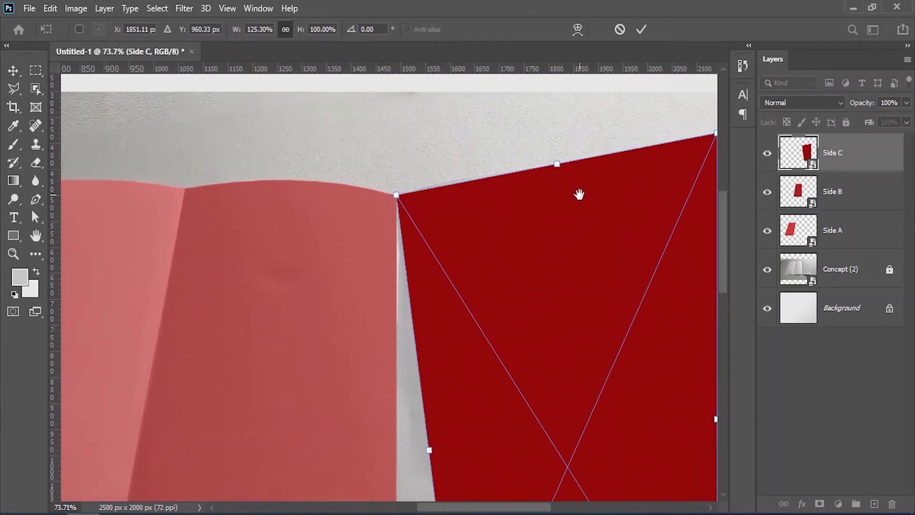
pyautogui.moveTo(578, 194); pyautogui.dragTo(476, 192)
pyautogui.moveTo(617, 137); pyautogui.dragTo(515, 159)
# Distort Side C's two lower corners onto the right panel's lower corners and apply the transform.
pyautogui.moveTo(517, 286); pyautogui.dragTo(536, 103)
pyautogui.moveTo(380, 467); pyautogui.dragTo(316, 381)
pyautogui.moveTo(635, 465); pyautogui.dragTo(620, 360)
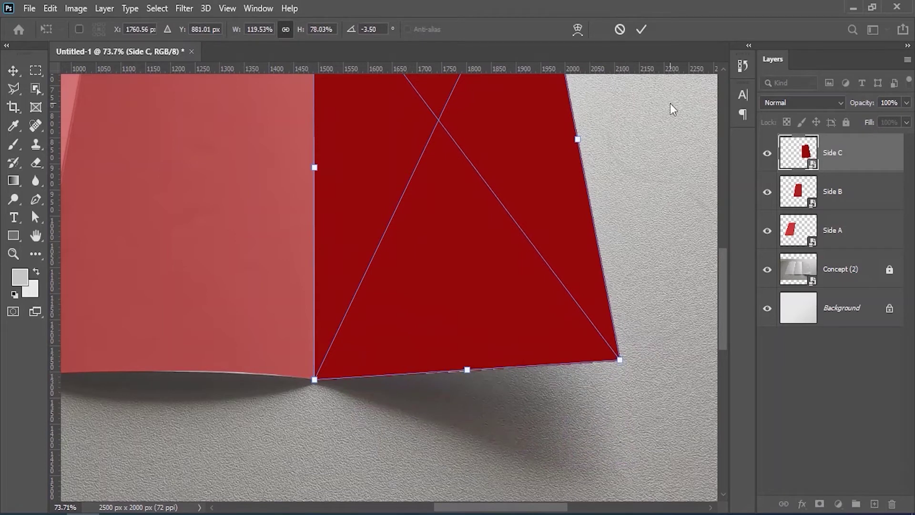
pyautogui.click(640, 30)
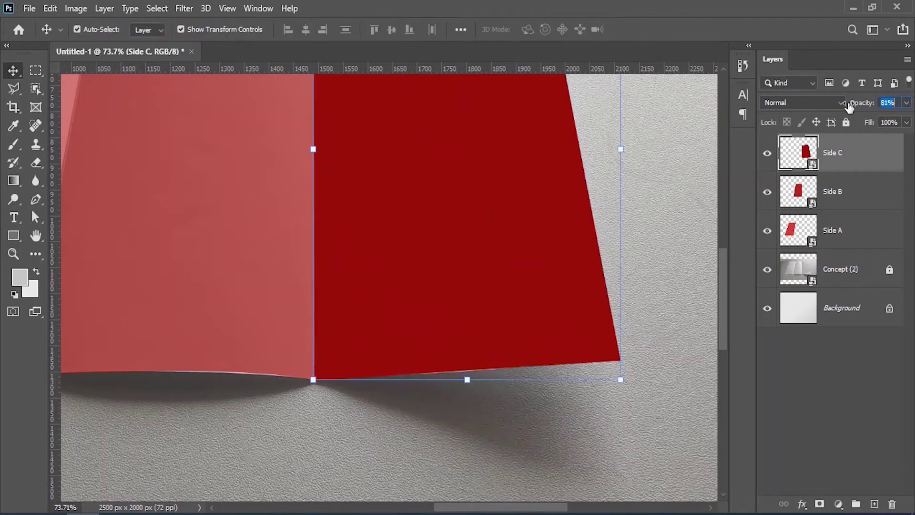
# Set Side C's opacity to 72% and distort its two lower corners to meet the paper's corners exactly.
pyautogui.moveTo(849, 107); pyautogui.dragTo(844, 102)
pyautogui.click(50, 8)
pyautogui.click(115, 311)
pyautogui.moveTo(317, 358); pyautogui.dragTo(396, 353)
pyautogui.rightClick(396, 353)
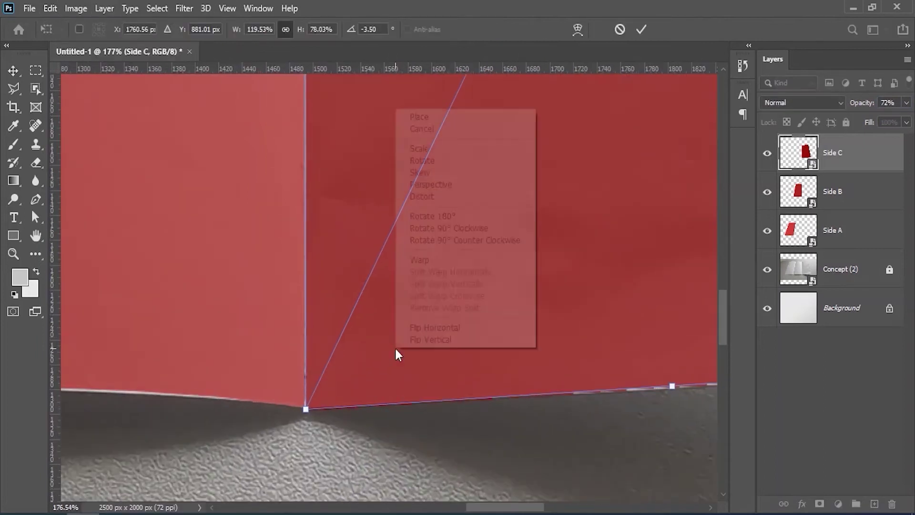
pyautogui.click(420, 199)
pyautogui.moveTo(315, 405); pyautogui.dragTo(283, 417)
pyautogui.moveTo(496, 384); pyautogui.dragTo(437, 375)
pyautogui.moveTo(578, 337); pyautogui.dragTo(196, 319)
pyautogui.moveTo(673, 338)
pyautogui.mouseDown()
pyautogui.moveTo(673, 282)
pyautogui.moveTo(678, 339)
pyautogui.mouseUp()
# Warp Side C's bottom edge to follow the lower edge of the right panel.
pyautogui.click(577, 29)
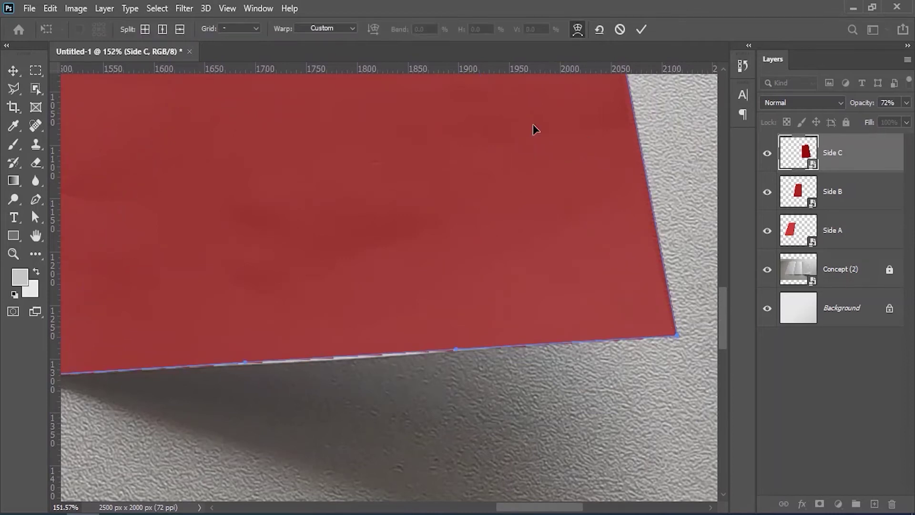
pyautogui.moveTo(246, 363)
pyautogui.mouseDown()
pyautogui.moveTo(245, 321)
pyautogui.moveTo(247, 374)
pyautogui.mouseUp()
pyautogui.moveTo(448, 250); pyautogui.dragTo(376, 253)
# Warp Side C's top edge and upper corners to match the right panel's curved upper edge and apply the transform.
pyautogui.moveTo(440, 157); pyautogui.dragTo(448, 380)
pyautogui.moveTo(299, 181); pyautogui.dragTo(417, 172)
pyautogui.moveTo(289, 187); pyautogui.dragTo(294, 188)
pyautogui.moveTo(429, 217); pyautogui.dragTo(378, 213)
pyautogui.moveTo(568, 185); pyautogui.dragTo(393, 149)
pyautogui.moveTo(536, 190); pyautogui.dragTo(291, 215)
pyautogui.moveTo(401, 175); pyautogui.dragTo(402, 163)
pyautogui.moveTo(654, 134)
pyautogui.mouseDown()
pyautogui.moveTo(647, 148)
pyautogui.moveTo(650, 132)
pyautogui.mouseUp()
pyautogui.click(641, 29)
# Open the contents of the Side A smart object for editing.
pyautogui.moveTo(496, 215); pyautogui.dragTo(346, 208)
pyautogui.moveTo(374, 247); pyautogui.dragTo(400, 250)
pyautogui.scroll(2, 400, 251)
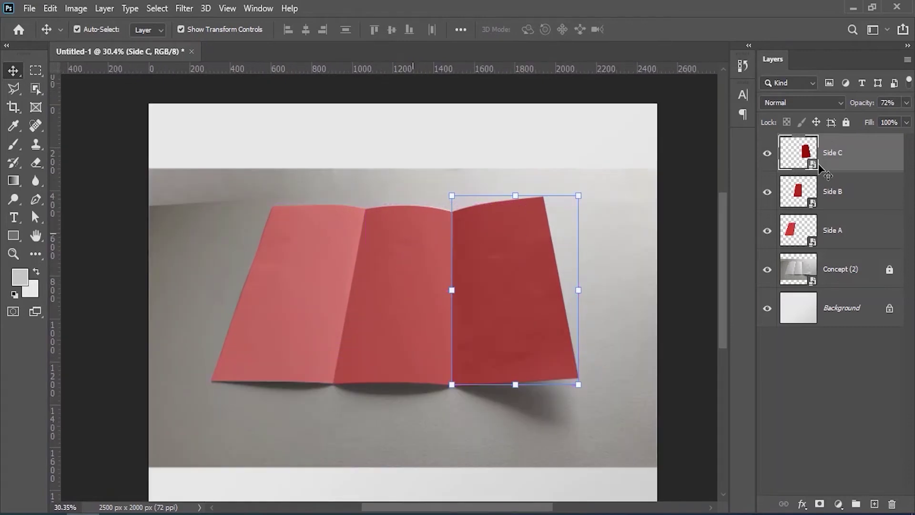
pyautogui.rightClick(846, 246)
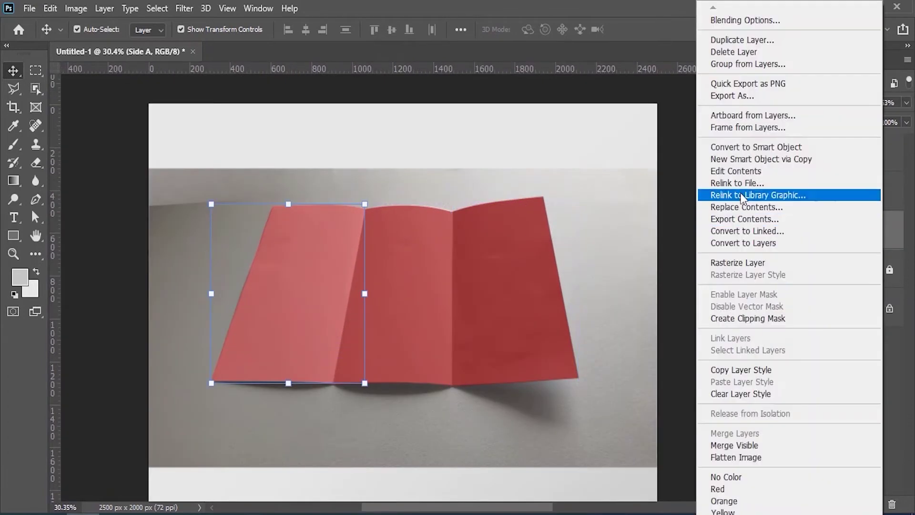
pyautogui.click(728, 171)
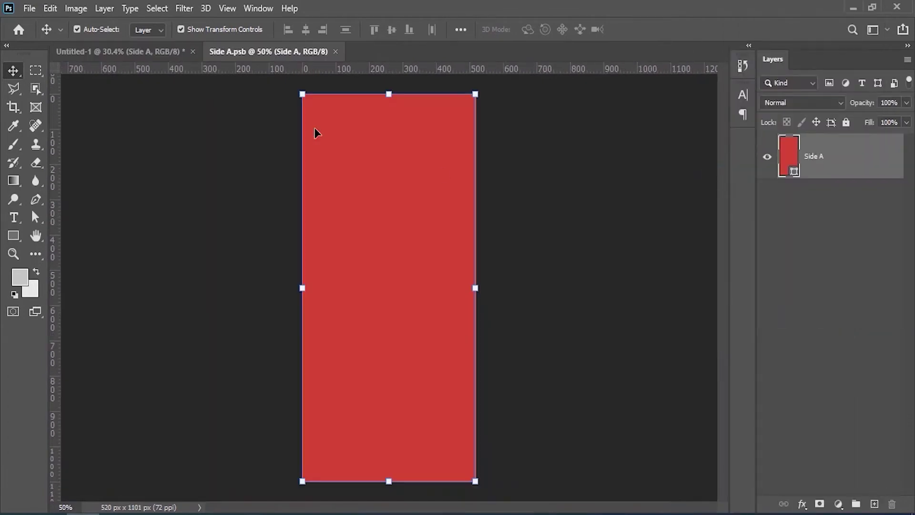
# Place the "inside" image from the Brochure folder as an embedded object in the Side A document.
pyautogui.click(29, 8)
pyautogui.click(81, 287)
pyautogui.doubleClick(161, 130)
pyautogui.click(176, 122)
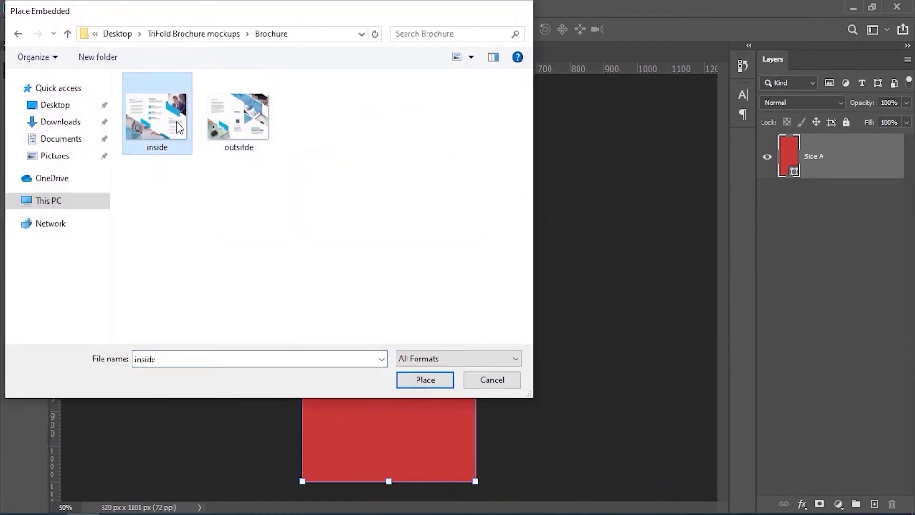
pyautogui.doubleClick(177, 122)
# Scale the placed brochure image to about 184% and position its "Our solutions" panel over the whole canvas.
pyautogui.moveTo(478, 224); pyautogui.dragTo(661, 81)
pyautogui.moveTo(417, 239); pyautogui.dragTo(248, 247)
pyautogui.press('Right')
pyautogui.press('Right')
pyautogui.press('Right')
pyautogui.press('Right')
pyautogui.press('Right')
pyautogui.press('Right')
pyautogui.press('Right')
pyautogui.press('Right')
pyautogui.press('Right')
pyautogui.press('Right')
pyautogui.press('Right')
pyautogui.press('Right')
pyautogui.press('Left')
pyautogui.press('Left')
pyautogui.press('Left')
pyautogui.press('Left')
pyautogui.press('Left')
pyautogui.press('Left')
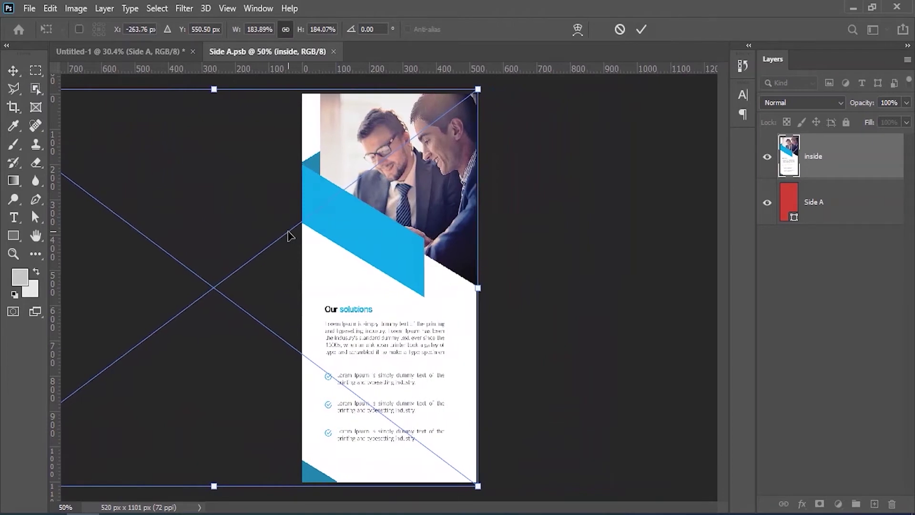
pyautogui.click(642, 29)
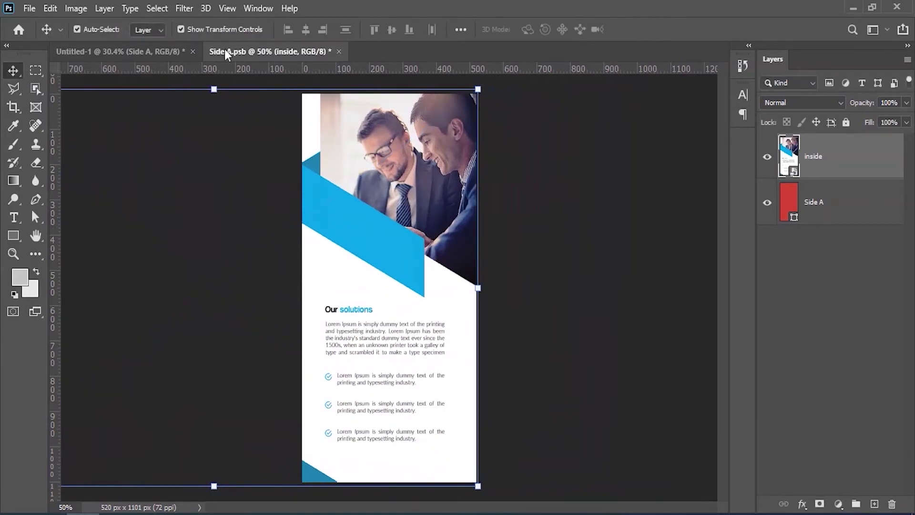
# Save the Side A smart-object document and close it to update the mockup.
pyautogui.click(37, 11)
pyautogui.click(52, 165)
pyautogui.click(334, 51)
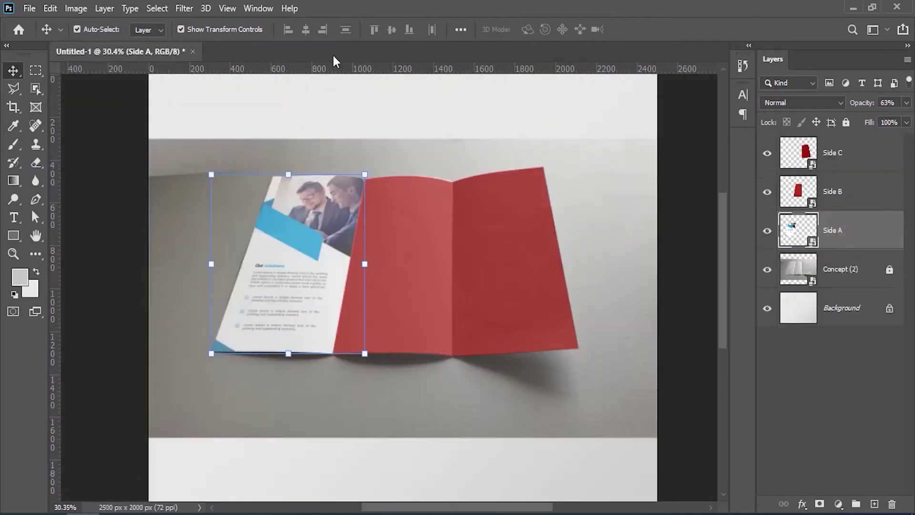
# Reopen the Side A smart object, shift the placed brochure image so its "Why choose us?" panel fills the canvas, and save.
pyautogui.doubleClick(799, 231)
pyautogui.moveTo(413, 268); pyautogui.dragTo(387, 259)
pyautogui.moveTo(396, 243); pyautogui.dragTo(439, 246)
pyautogui.hotkey('shift', 'Left')
pyautogui.hotkey('shift', 'Left')
pyautogui.hotkey('shift', 'Left')
pyautogui.hotkey('shift', 'Left')
pyautogui.hotkey('shift', 'Left')
pyautogui.hotkey('shift', 'Left')
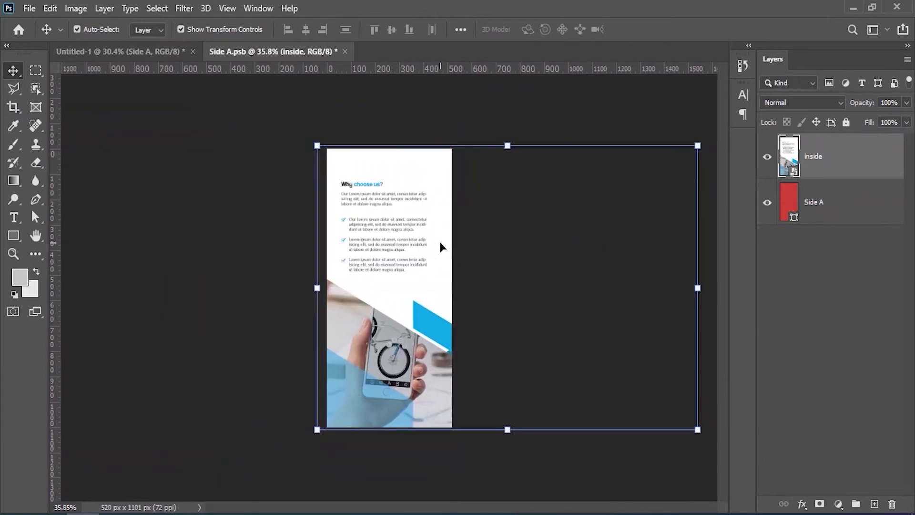
pyautogui.hotkey('shift', 'Right')
pyautogui.hotkey('shift', 'Right')
pyautogui.hotkey('shift', 'Right')
pyautogui.hotkey('ctrl', 's')
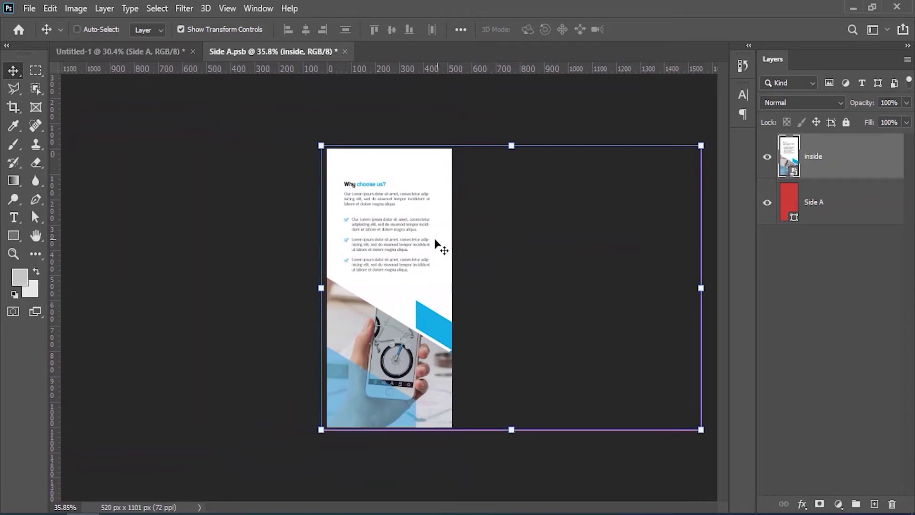
# Return to the mockup document and open the contents of the Side B smart object for editing.
pyautogui.click(151, 52)
pyautogui.click(832, 192)
pyautogui.rightClick(821, 189)
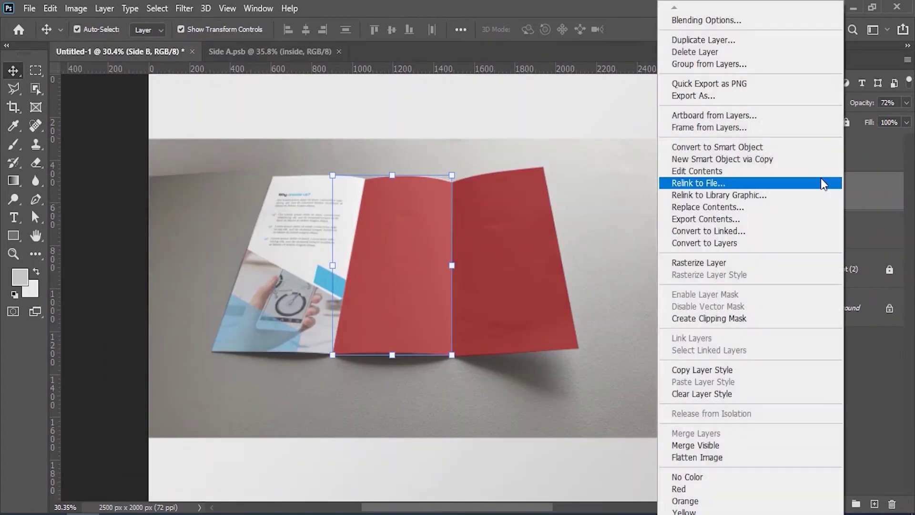
pyautogui.click(703, 171)
# Duplicate the "inside" layer from Side A.psb into the Side B.psb document.
pyautogui.click(296, 48)
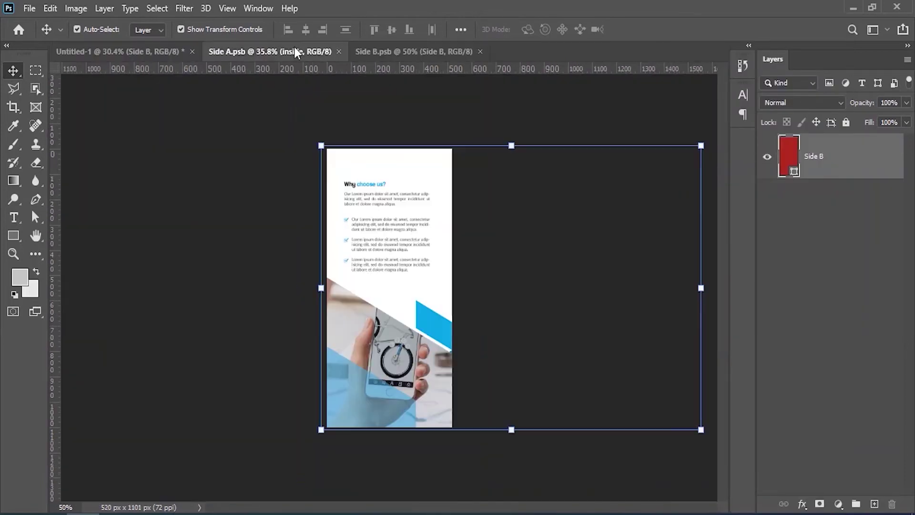
pyautogui.rightClick(797, 145)
pyautogui.click(703, 40)
pyautogui.click(526, 187)
pyautogui.click(407, 223)
pyautogui.click(568, 135)
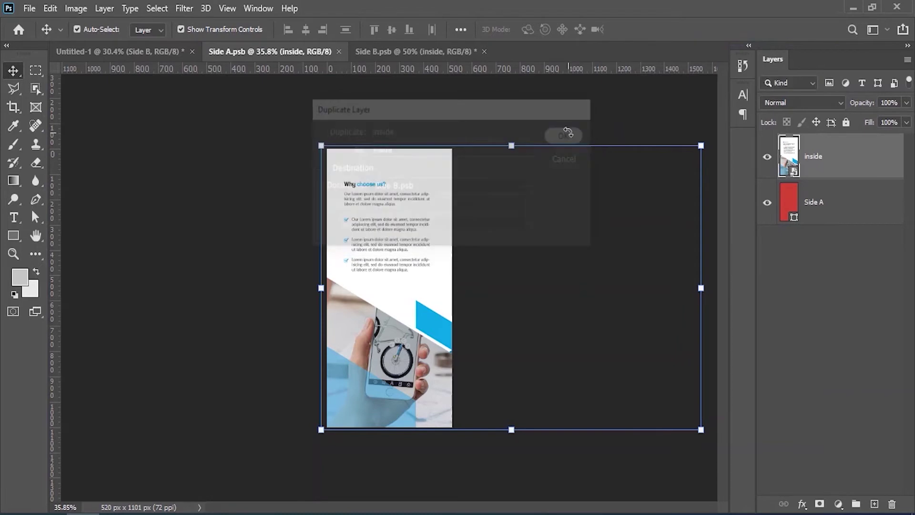
# Position the brochure image in Side B.psb so its "Our Services" panel fills the canvas, and save the document.
pyautogui.click(418, 50)
pyautogui.moveTo(378, 199); pyautogui.dragTo(231, 171)
pyautogui.moveTo(383, 195); pyautogui.dragTo(415, 194)
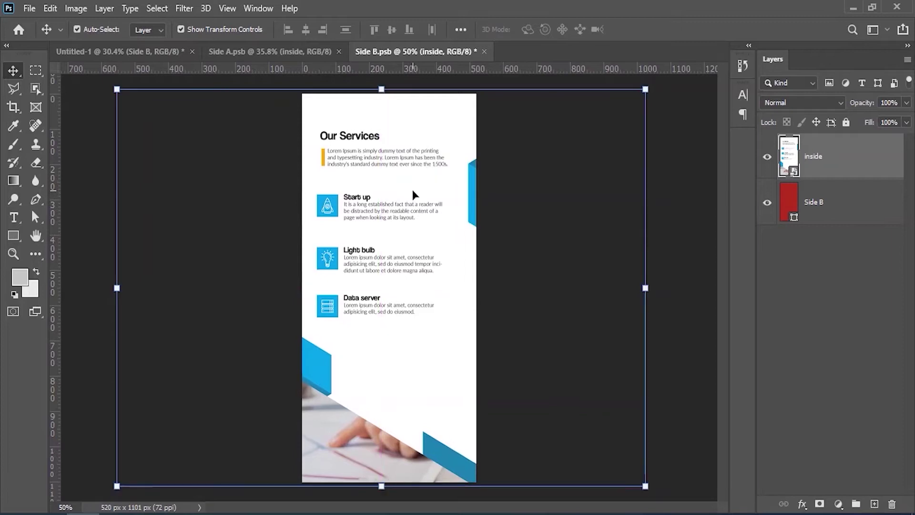
pyautogui.click(29, 9)
pyautogui.click(50, 164)
# Return to the mockup document and open the contents of the Side C smart object for editing.
pyautogui.click(176, 52)
pyautogui.click(862, 238)
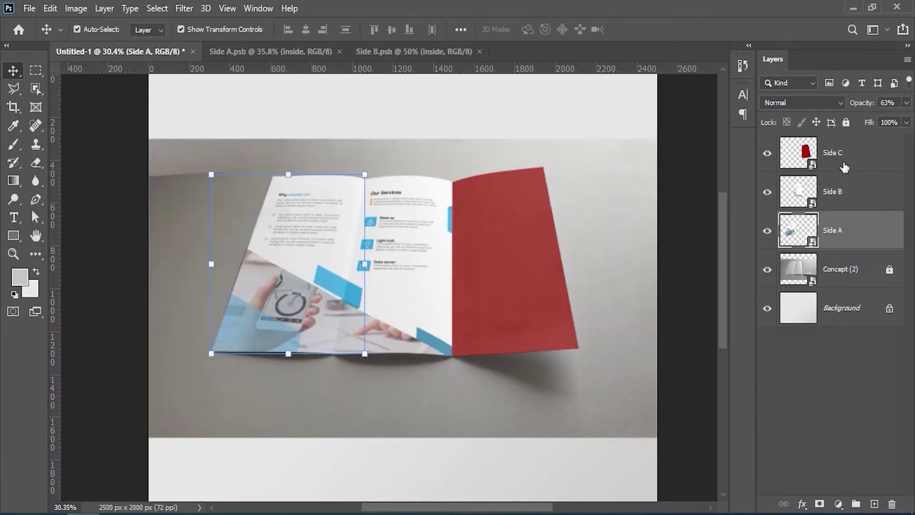
pyautogui.click(867, 149)
pyautogui.rightClick(868, 145)
pyautogui.click(711, 171)
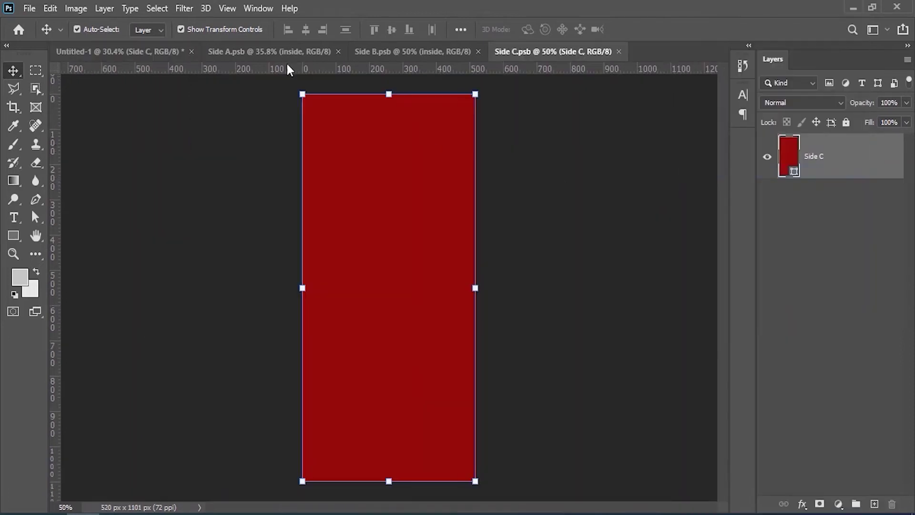
# Duplicate the "inside" layer from Side B.psb into the Side C.psb document.
pyautogui.click(377, 51)
pyautogui.rightClick(841, 156)
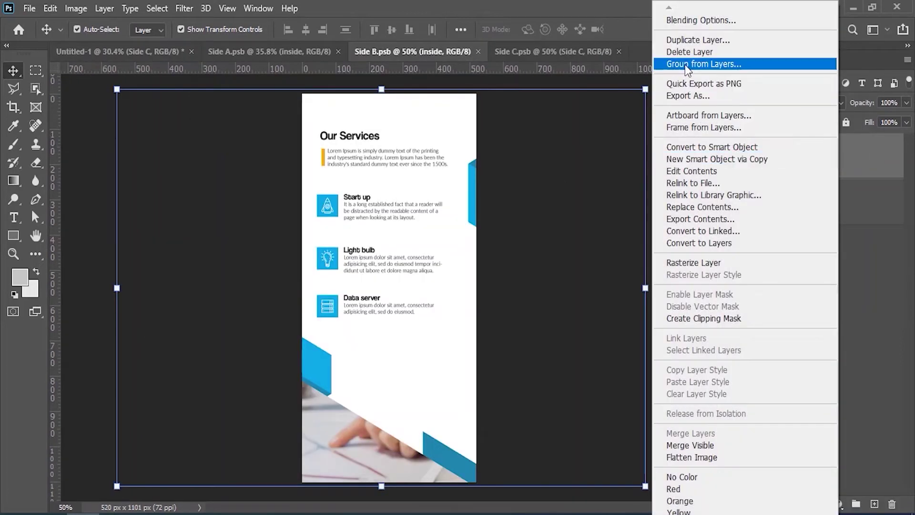
pyautogui.click(688, 39)
pyautogui.click(458, 187)
pyautogui.click(400, 236)
pyautogui.click(557, 139)
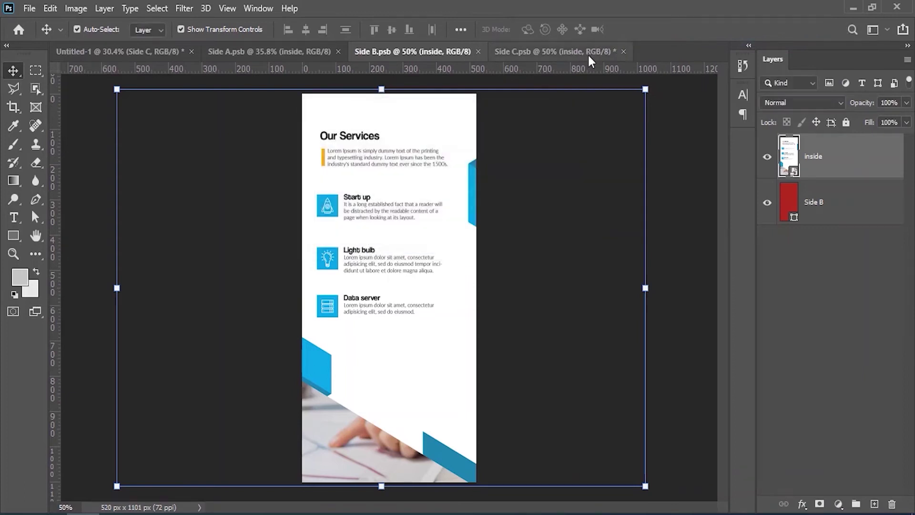
# Position the brochure image in Side C.psb so its "Our solutions" panel fills the canvas, save it, and return to the mockup.
pyautogui.click(533, 53)
pyautogui.moveTo(455, 202); pyautogui.dragTo(289, 192)
pyautogui.press('Right')
pyautogui.press('Right')
pyautogui.press('Right')
pyautogui.press('Right')
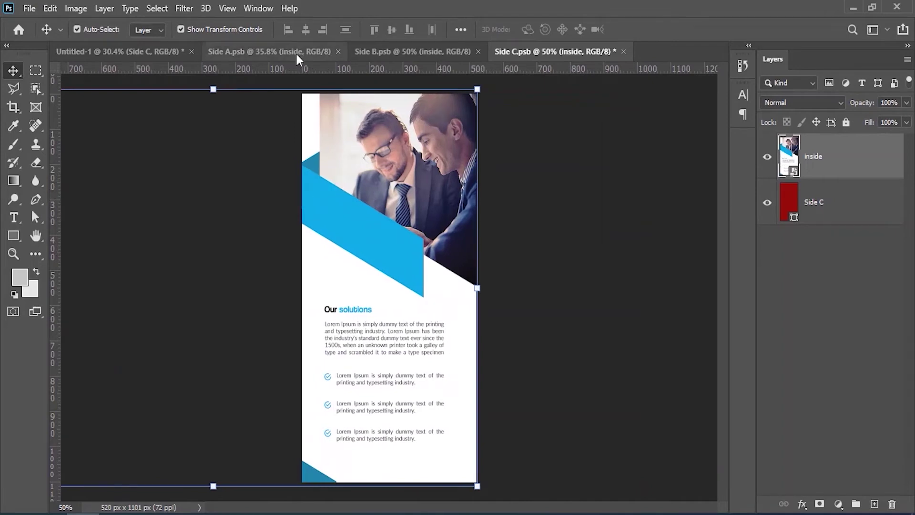
pyautogui.click(31, 8)
pyautogui.click(59, 164)
pyautogui.click(149, 51)
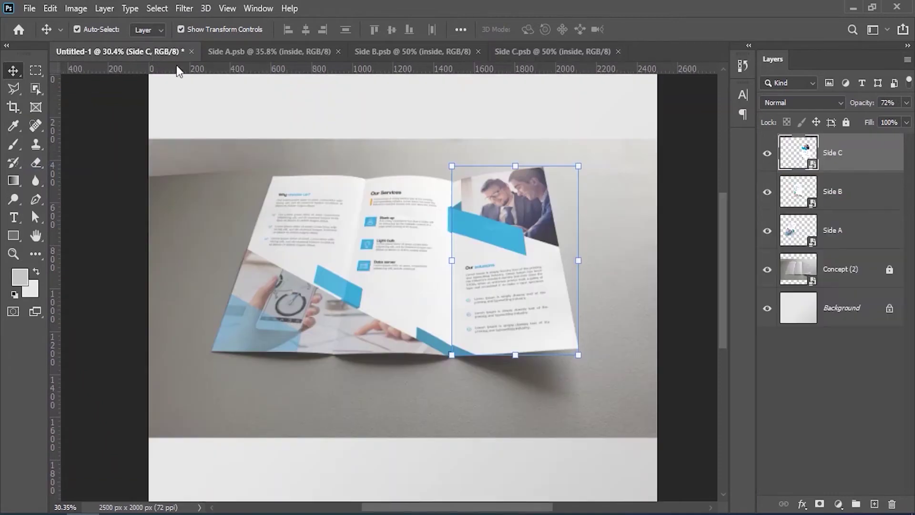
# Shift the Side B artwork slightly right so the blue ribbon breaks exactly at the fold with Side C, then save it.
pyautogui.moveTo(454, 200); pyautogui.dragTo(505, 192)
pyautogui.moveTo(462, 246); pyautogui.dragTo(484, 212)
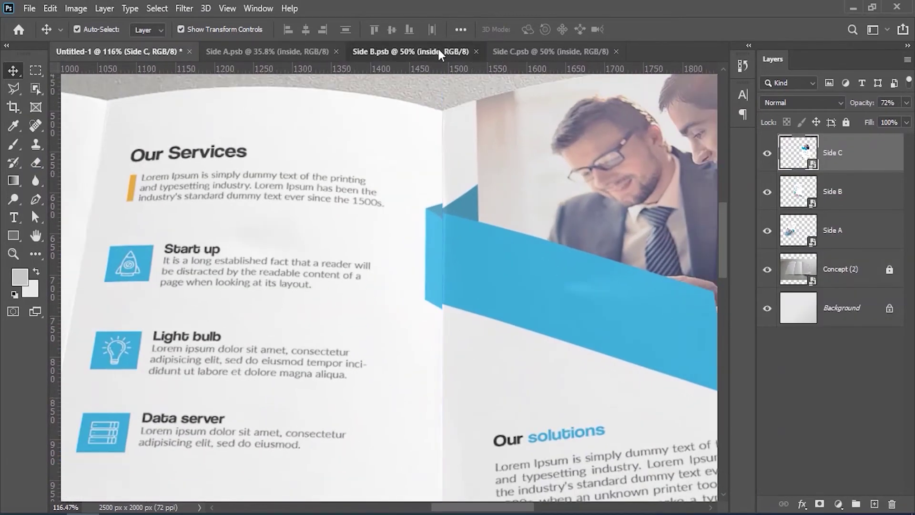
pyautogui.click(438, 49)
pyautogui.moveTo(403, 173); pyautogui.dragTo(411, 174)
pyautogui.click(29, 8)
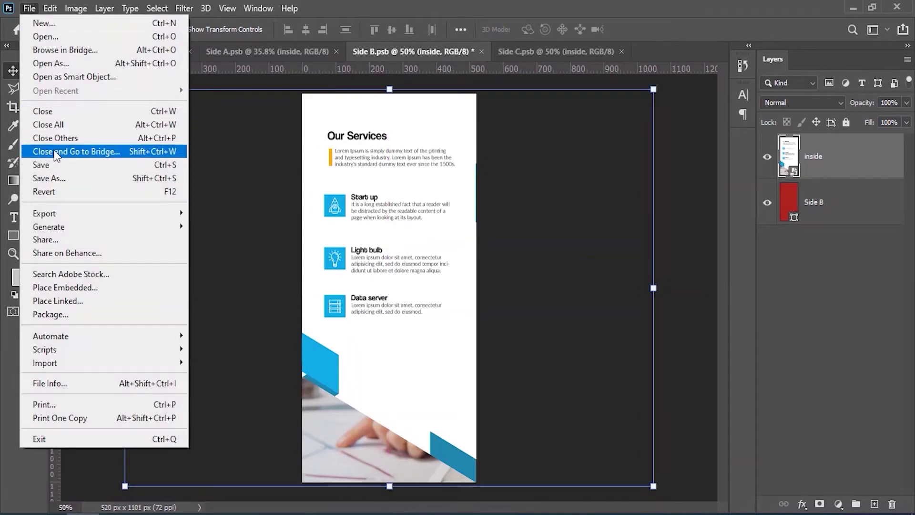
pyautogui.click(36, 164)
pyautogui.click(135, 52)
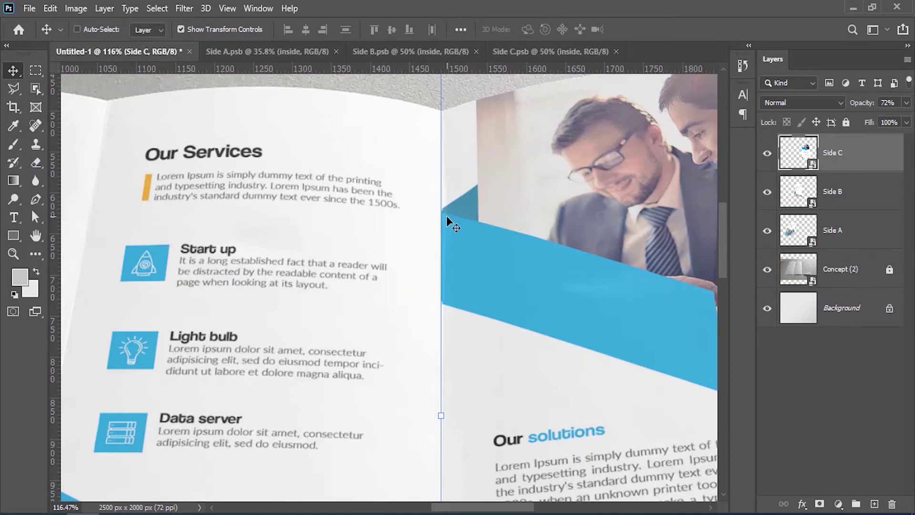
# Close the Side A, Side B and Side C smart-object documents, leaving only the mockup open.
pyautogui.scroll(-5, 448, 221)
pyautogui.click(319, 52)
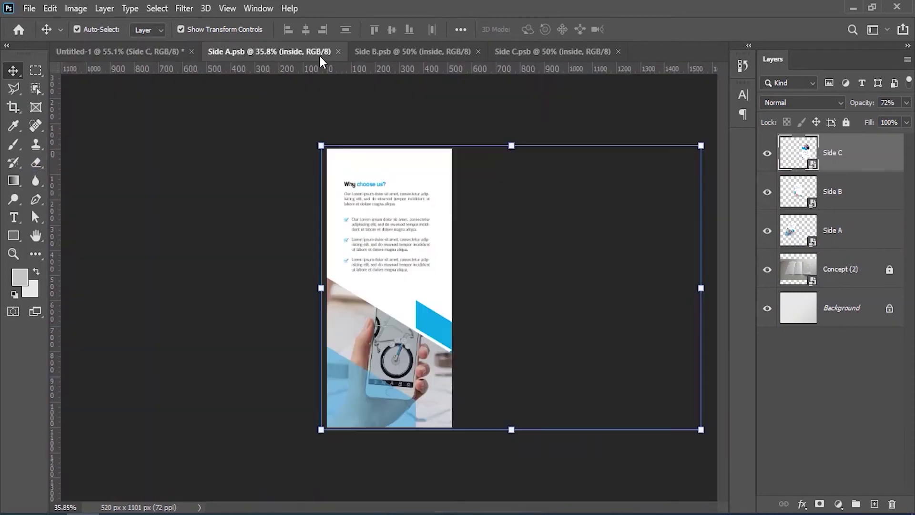
pyautogui.click(338, 51)
pyautogui.click(332, 51)
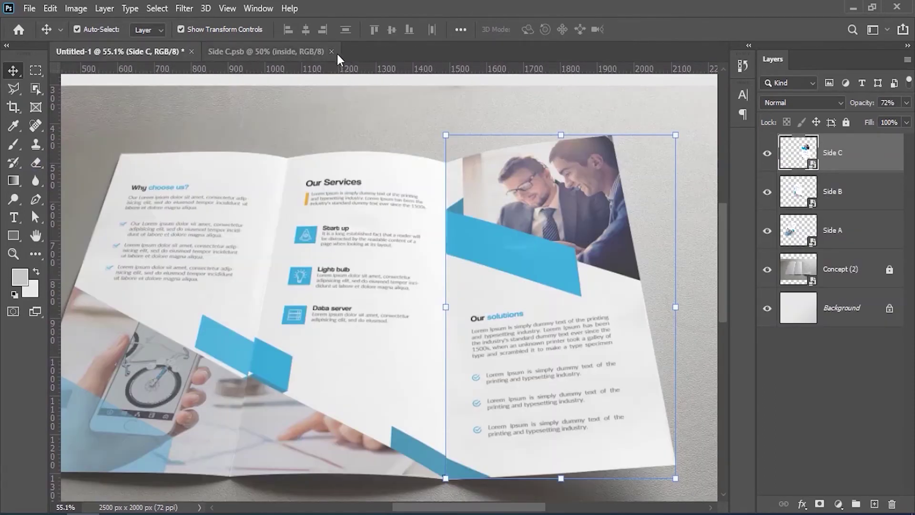
pyautogui.click(332, 51)
pyautogui.scroll(-3, 367, 153)
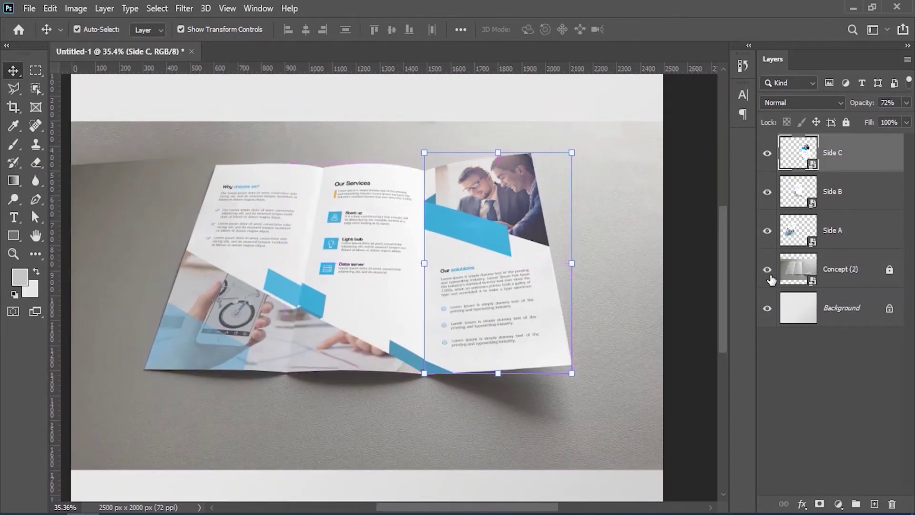
# Group the Side A, Side B and Side C layers as "Edit me" and hide the Concept (2) layer.
pyautogui.click(767, 270)
pyautogui.click(768, 271)
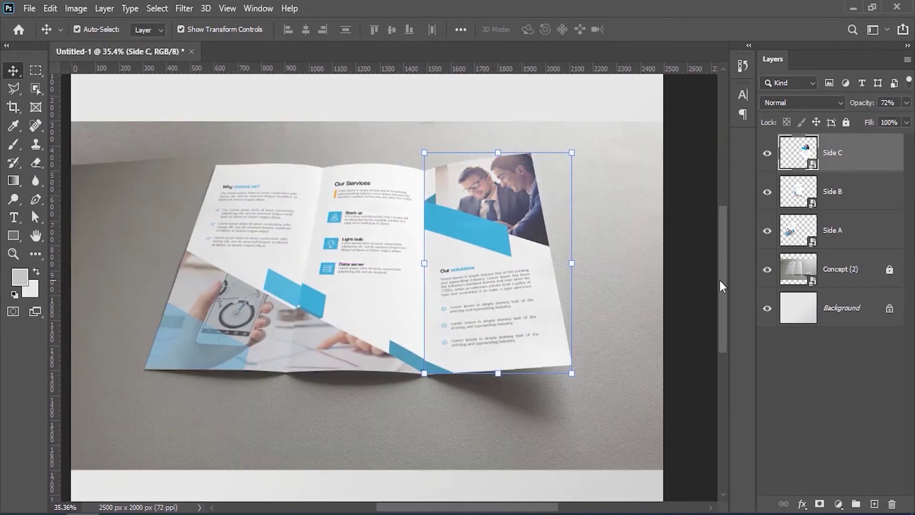
pyautogui.click(840, 276)
pyautogui.keyDown('shift'); pyautogui.click(845, 233); pyautogui.keyUp('shift')
pyautogui.keyDown('shift'); pyautogui.click(850, 151); pyautogui.keyUp('shift')
pyautogui.click(858, 254)
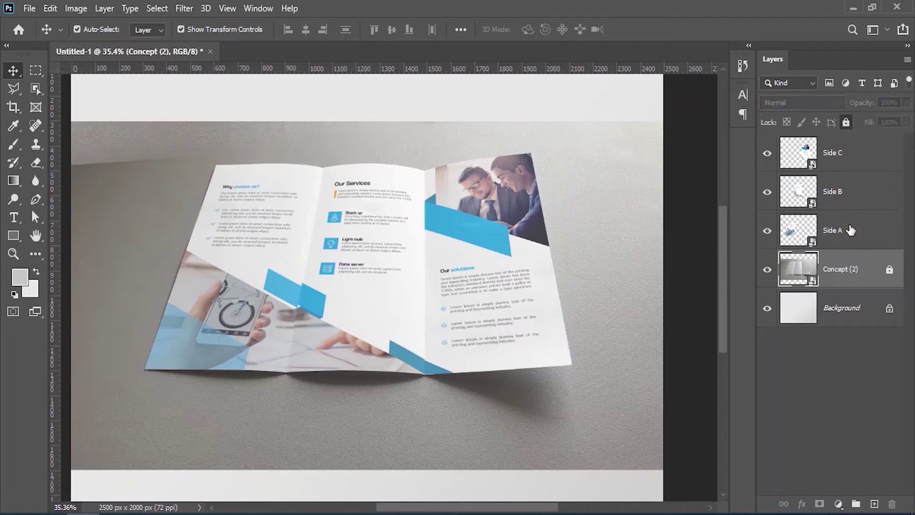
pyautogui.click(849, 226)
pyautogui.keyDown('shift'); pyautogui.click(850, 149); pyautogui.keyUp('shift')
pyautogui.hotkey('ctrl', 'g')
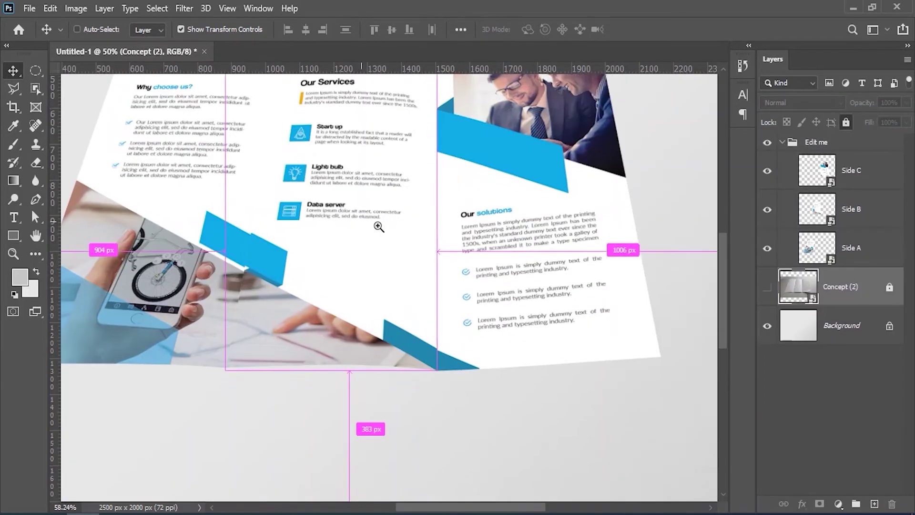
# Create a new layer named "Sh 1" above Side C in the Edit me group.
pyautogui.moveTo(378, 225); pyautogui.dragTo(413, 303)
pyautogui.moveTo(488, 289); pyautogui.dragTo(472, 291)
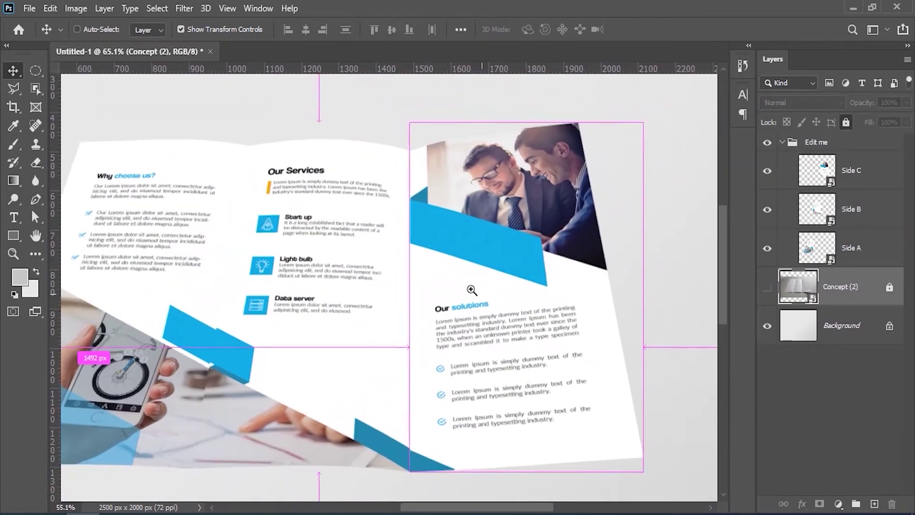
pyautogui.click(853, 172)
pyautogui.click(874, 504)
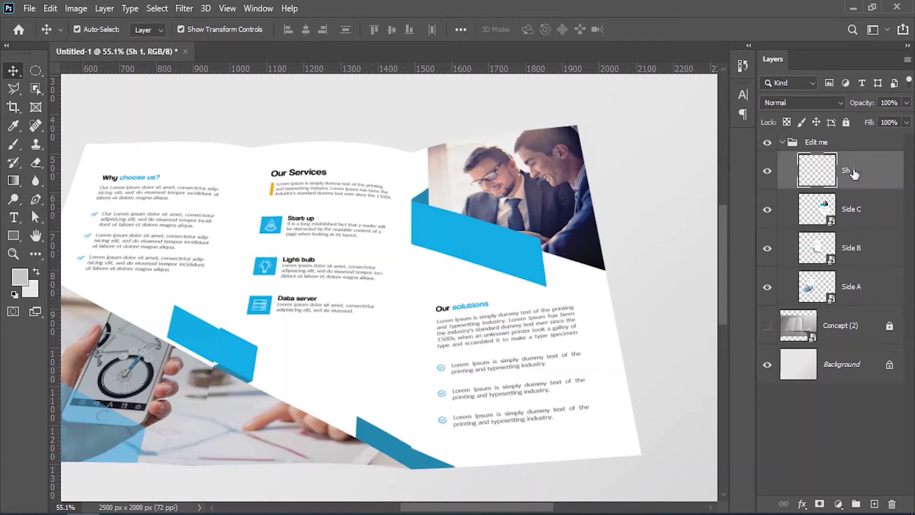
# Select the Side C panel's pixels, fill them on the Sh 1 layer with a black-to-white linear gradient darkest at the fold, and deselect.
pyautogui.click(815, 210)
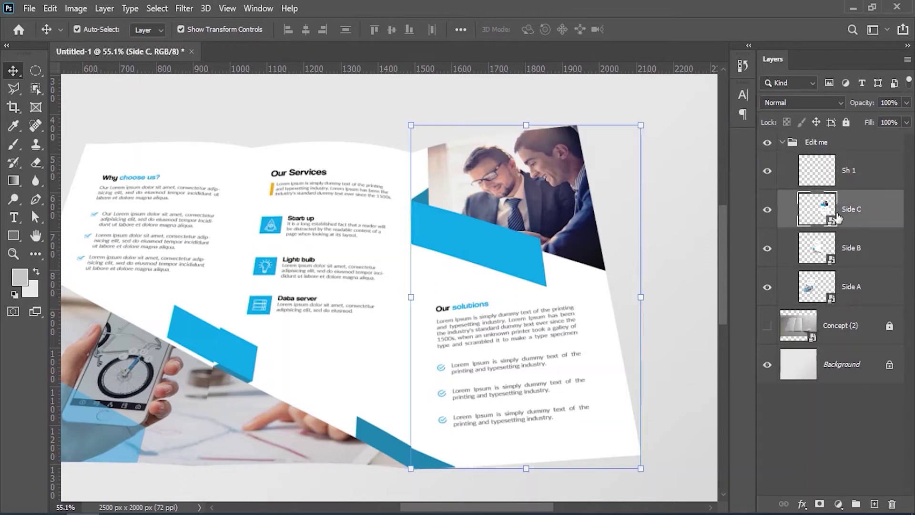
pyautogui.rightClick(825, 210)
pyautogui.click(792, 246)
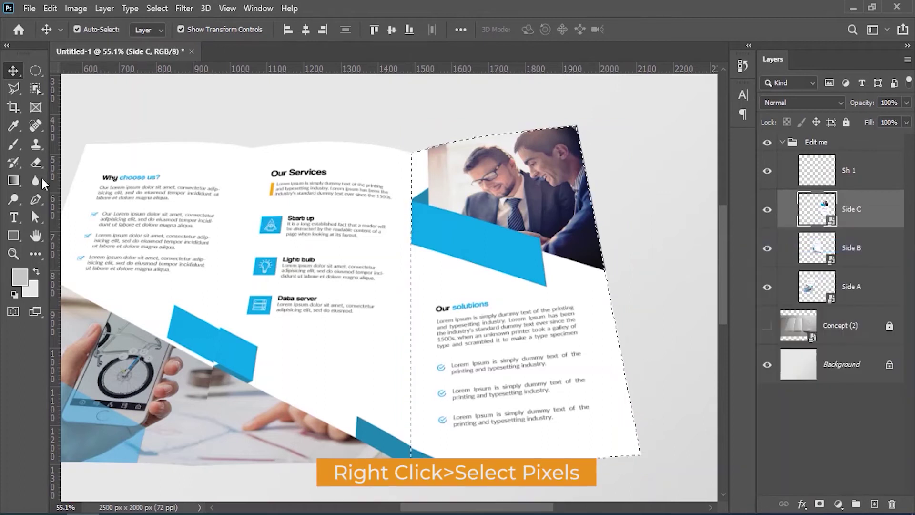
pyautogui.click(13, 180)
pyautogui.click(811, 172)
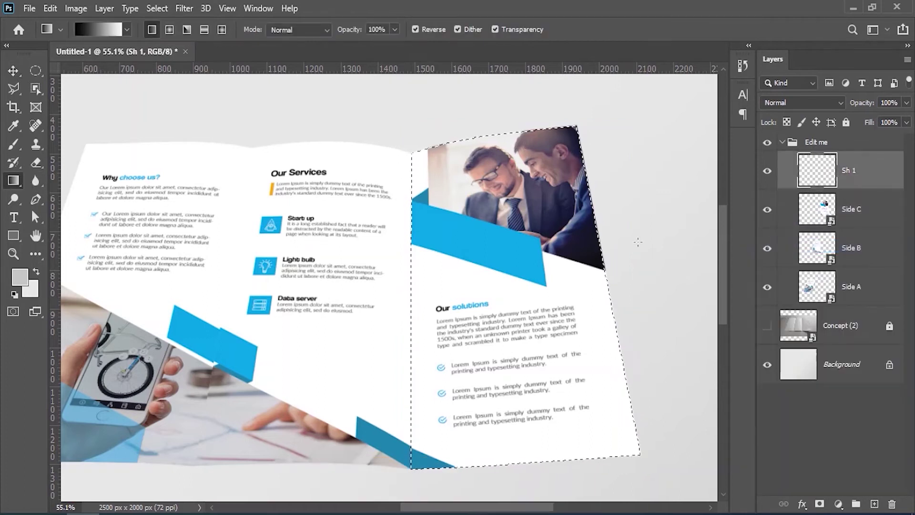
pyautogui.moveTo(519, 282); pyautogui.dragTo(413, 283)
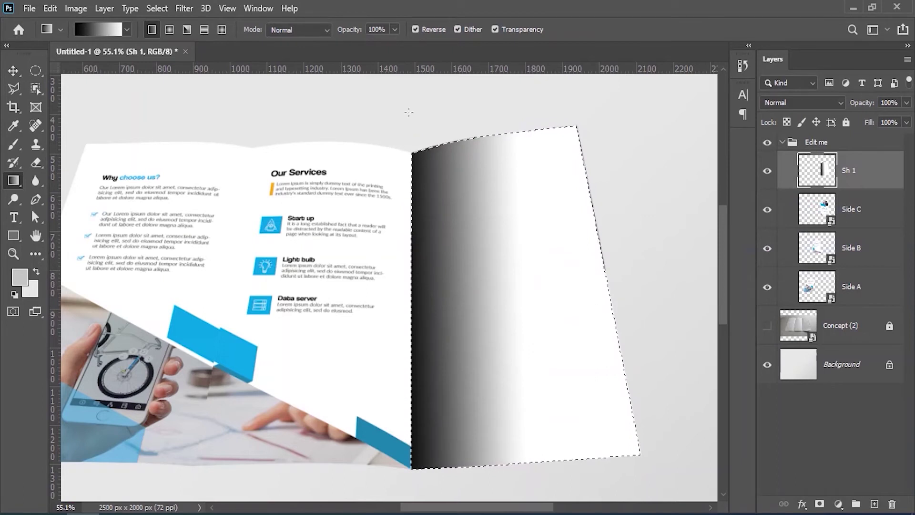
pyautogui.click(157, 9)
pyautogui.click(173, 39)
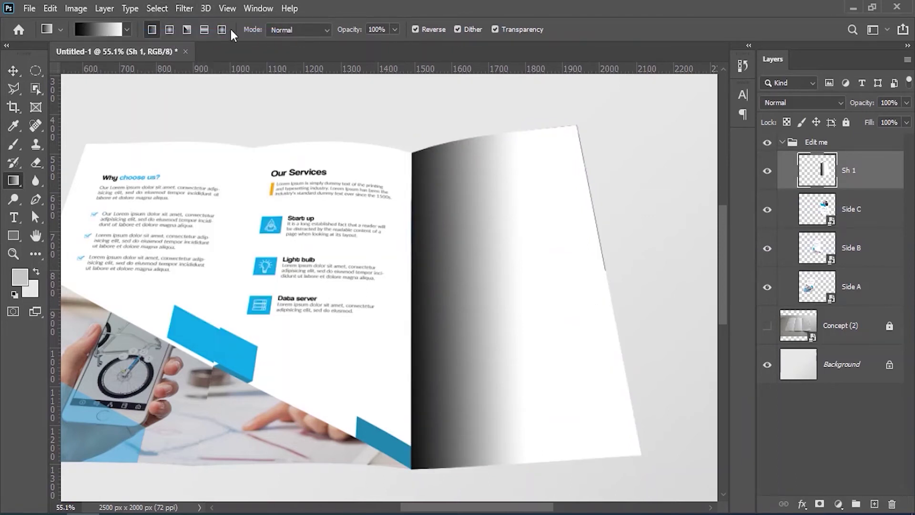
# Set the Sh 1 layer's blend mode to Multiply and its opacity to 27%.
pyautogui.click(841, 101)
pyautogui.click(775, 157)
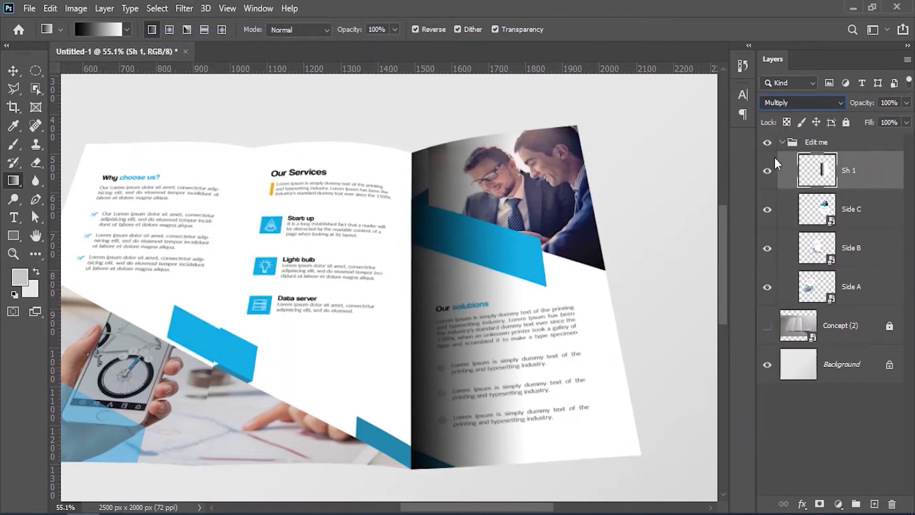
pyautogui.moveTo(857, 104); pyautogui.dragTo(819, 109)
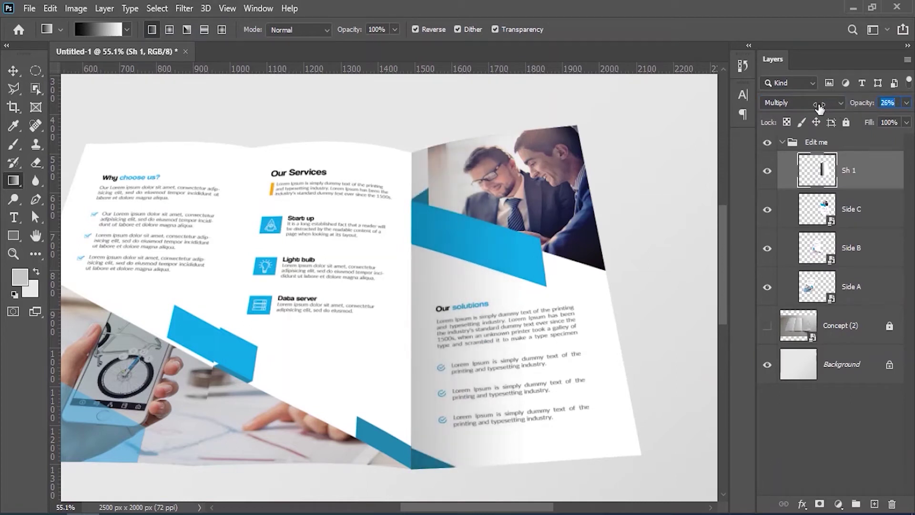
# Create a new layer named "SH2" directly above Side C.
pyautogui.moveTo(305, 298); pyautogui.dragTo(464, 271)
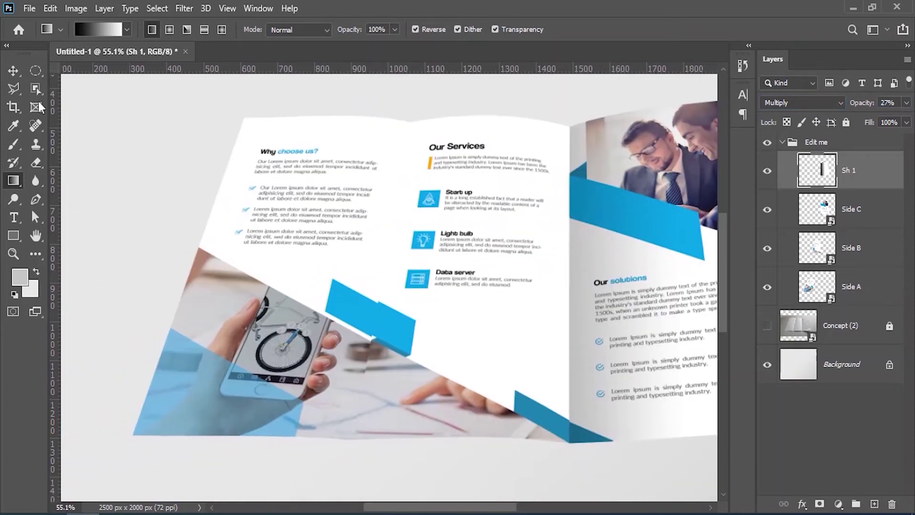
pyautogui.press('v')
pyautogui.click(368, 219)
pyautogui.click(776, 281)
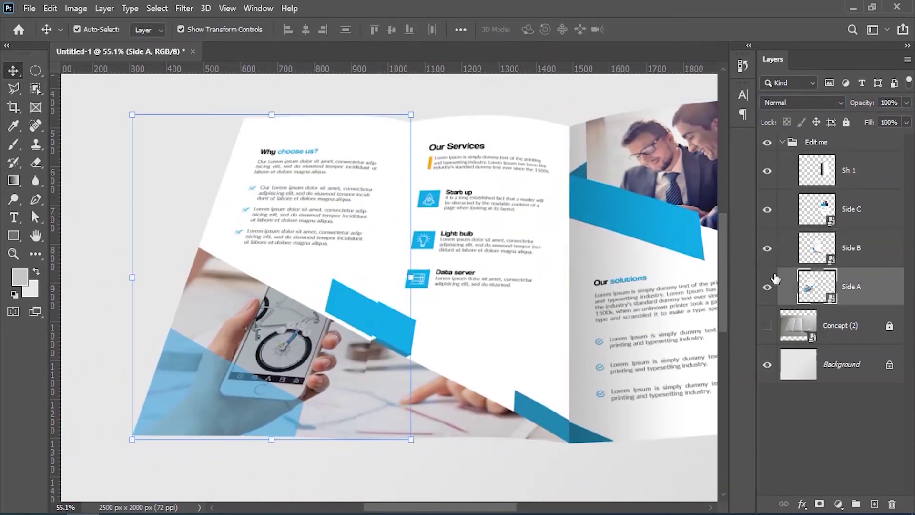
pyautogui.click(875, 504)
pyautogui.doubleClick(851, 208)
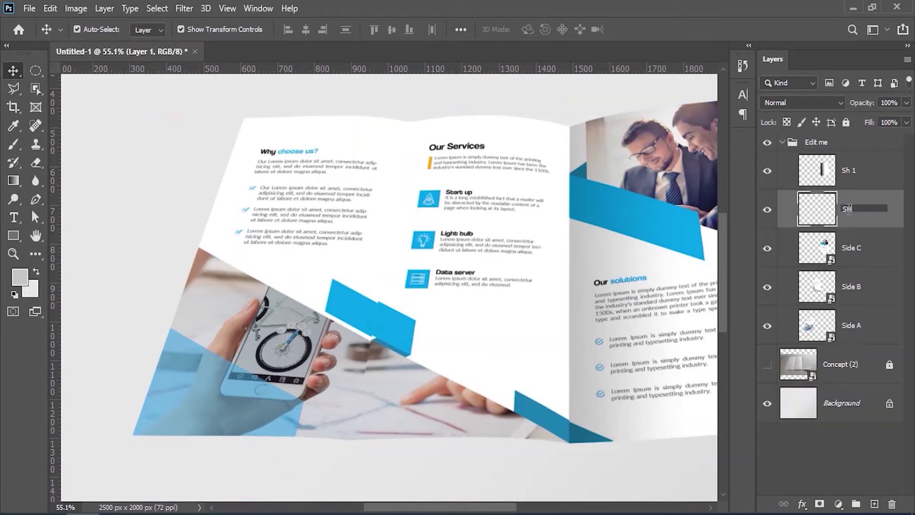
pyautogui.press('Return')
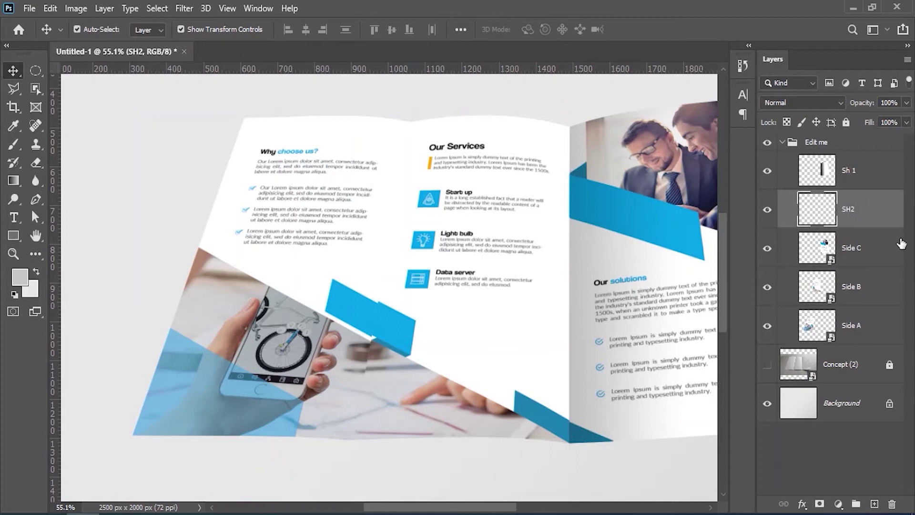
# Select the Side A panel's pixels, fill them on the SH2 layer with a white-to-black gradient darkest at the Side B fold, and deselect.
pyautogui.click(819, 329)
pyautogui.rightClick(819, 328)
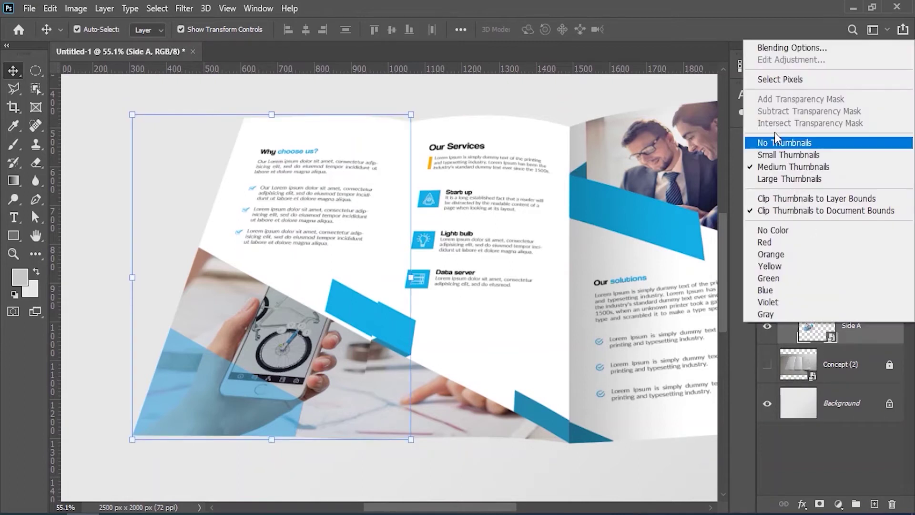
pyautogui.click(782, 77)
pyautogui.click(13, 180)
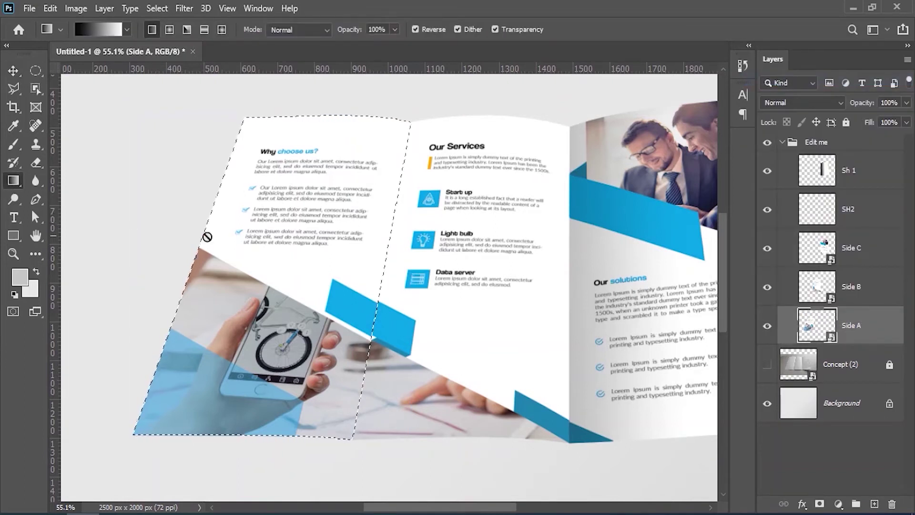
pyautogui.click(844, 205)
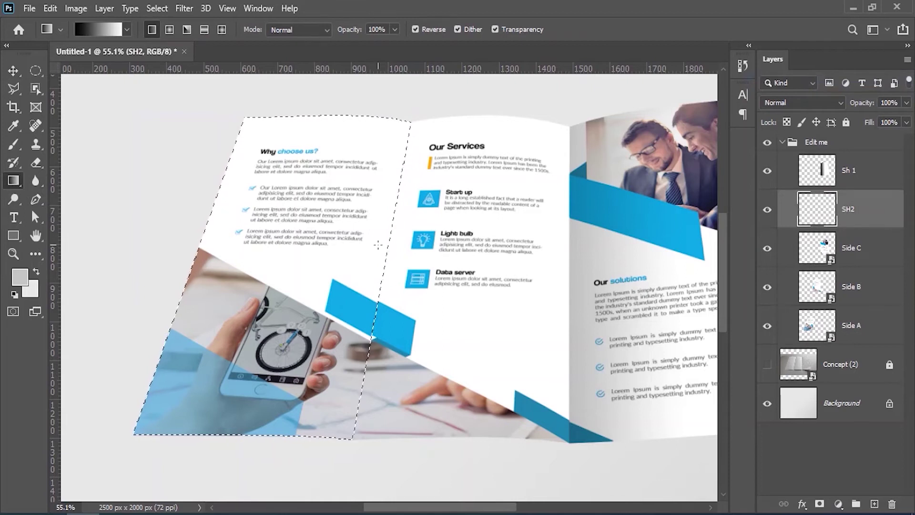
pyautogui.moveTo(382, 241); pyautogui.dragTo(270, 229)
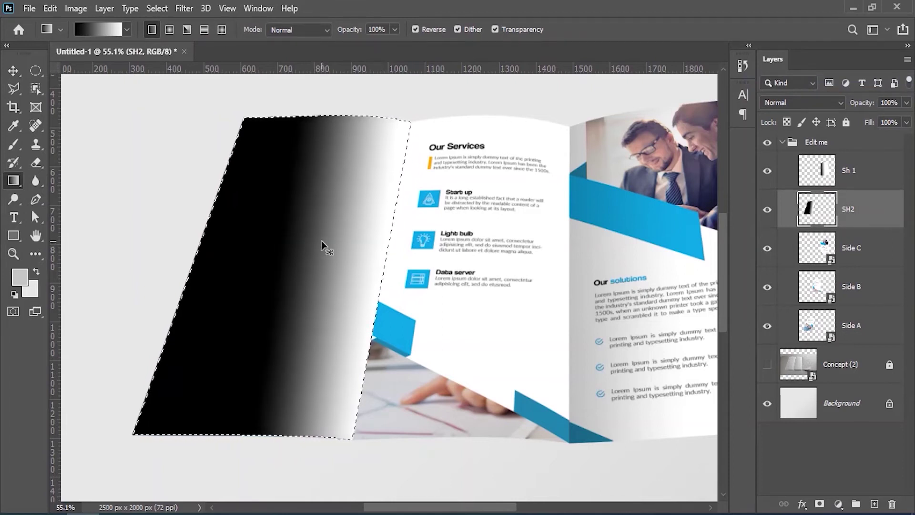
pyautogui.hotkey('ctrl', 'z')
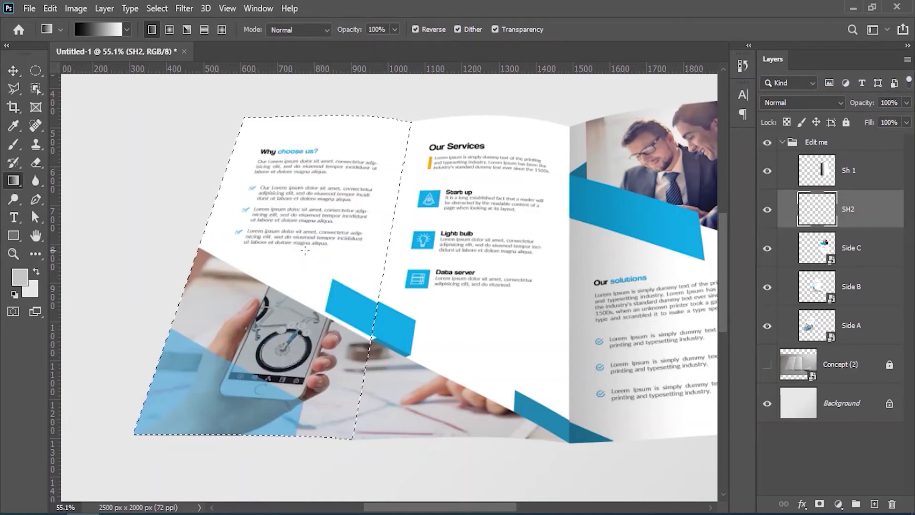
pyautogui.moveTo(214, 251); pyautogui.dragTo(382, 267)
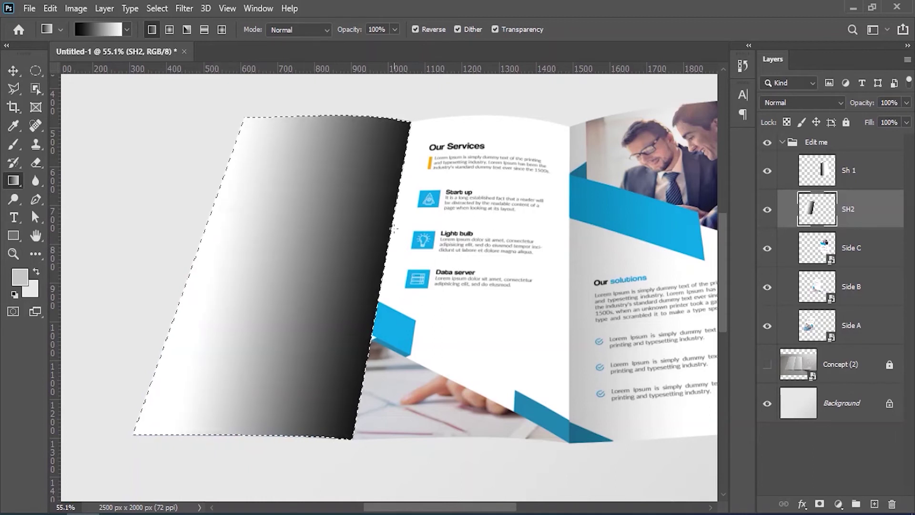
pyautogui.click(157, 8)
pyautogui.click(170, 37)
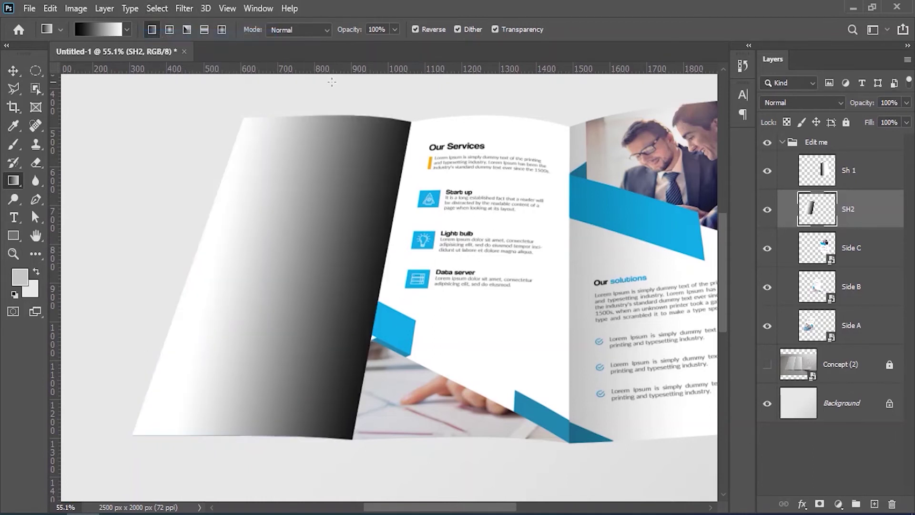
# Set the SH2 layer's blend mode to Multiply and its opacity to 17%.
pyautogui.click(825, 97)
pyautogui.click(773, 156)
pyautogui.moveTo(872, 106); pyautogui.dragTo(817, 106)
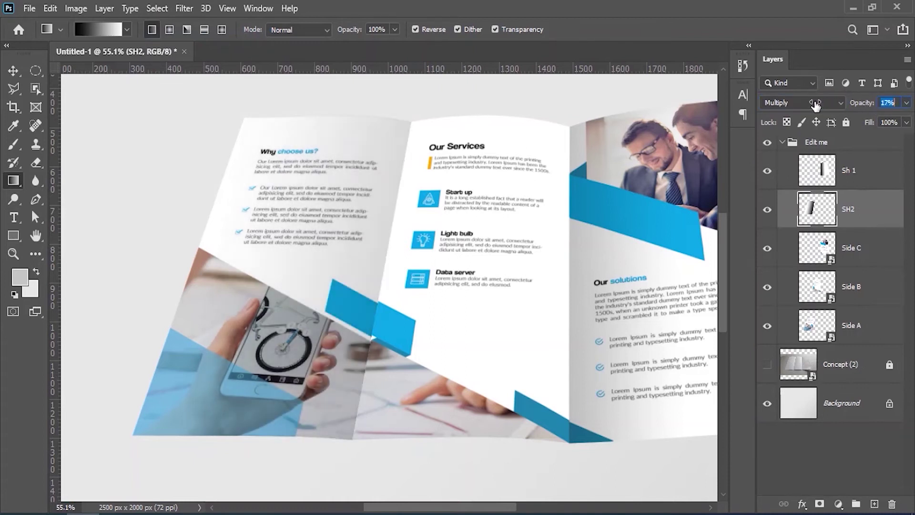
# Create a new layer named "Light1" directly above Side C.
pyautogui.click(822, 171)
pyautogui.click(864, 245)
pyautogui.click(875, 504)
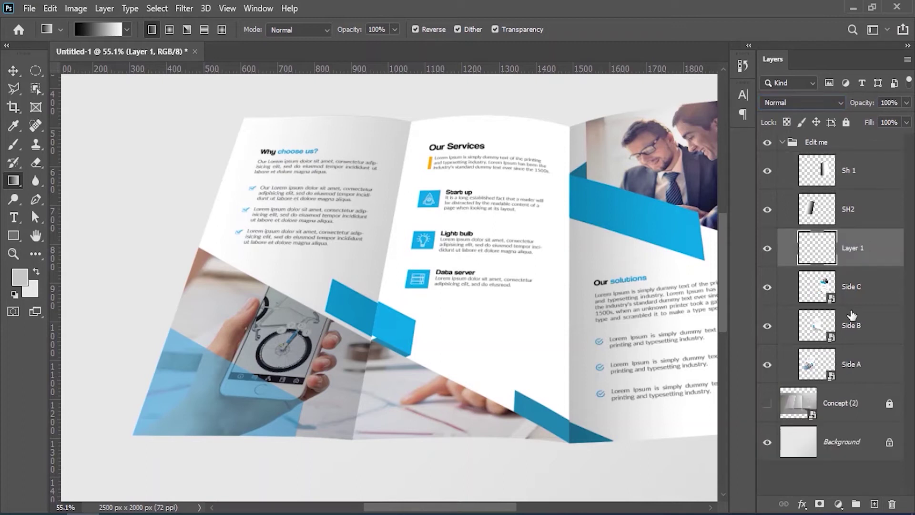
pyautogui.click(855, 250)
pyautogui.write('Light1')
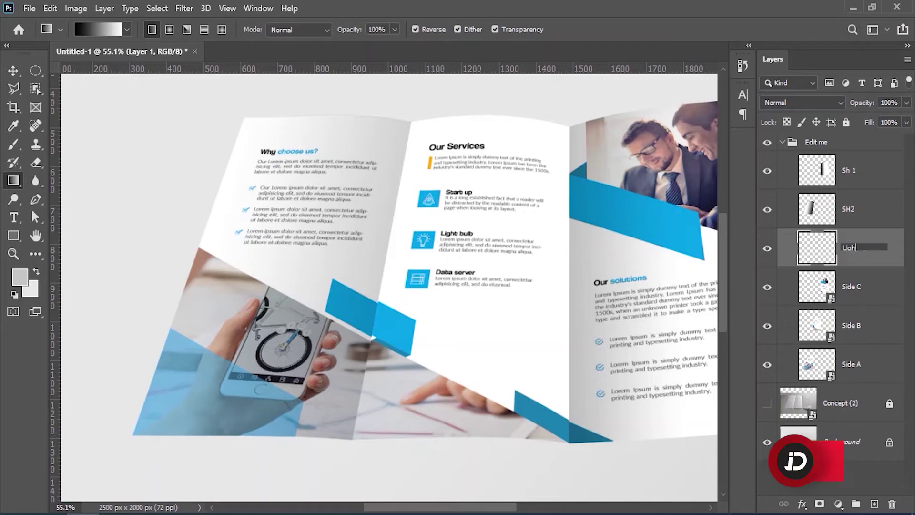
pyautogui.press('Return')
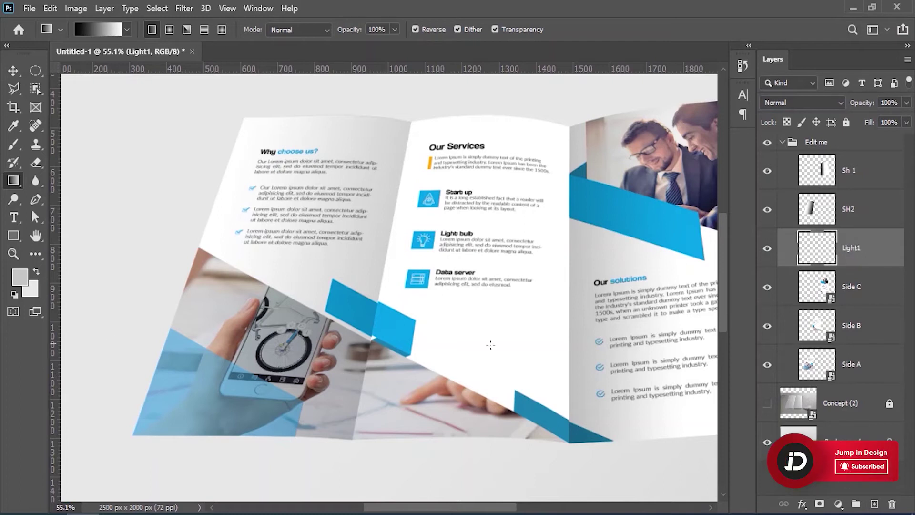
# Select the Side B panel's pixels and define a reflected gradient with both colour stops white and the first opacity stop at 0%.
pyautogui.rightClick(813, 326)
pyautogui.click(772, 84)
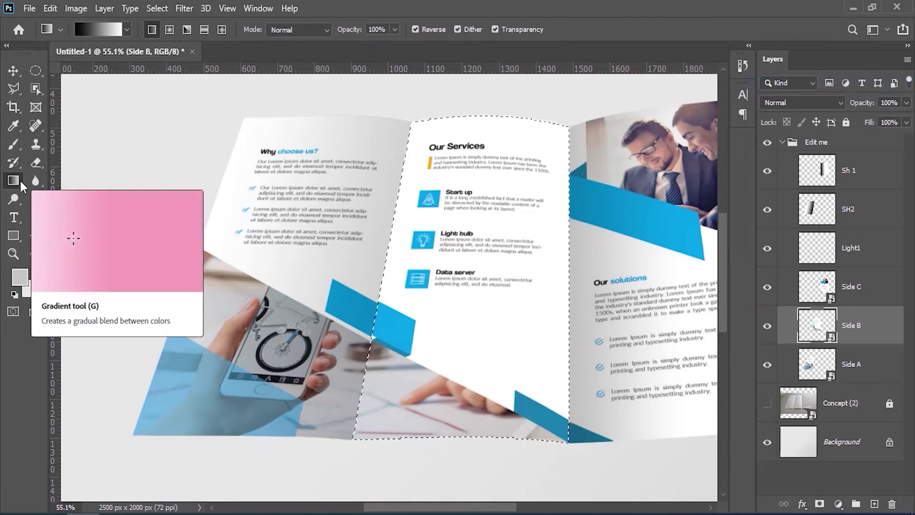
pyautogui.click(109, 29)
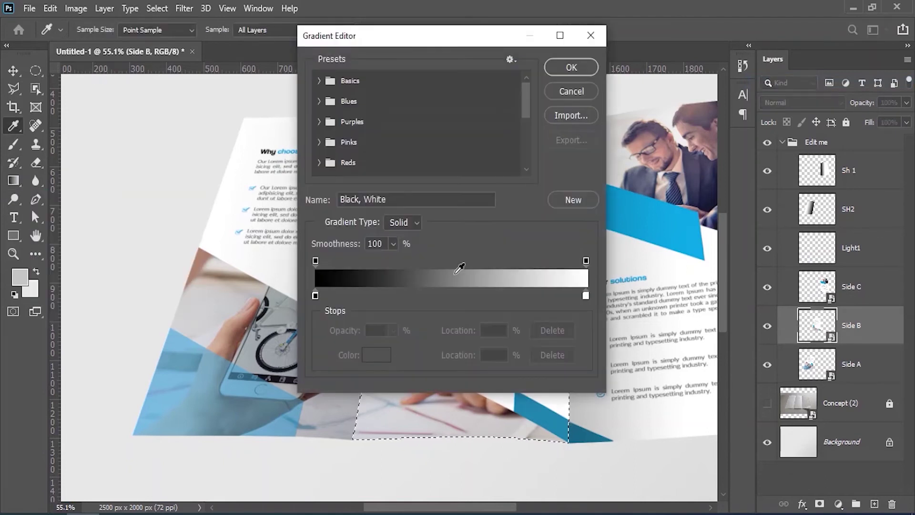
pyautogui.doubleClick(316, 296)
pyautogui.moveTo(619, 125); pyautogui.dragTo(561, 86)
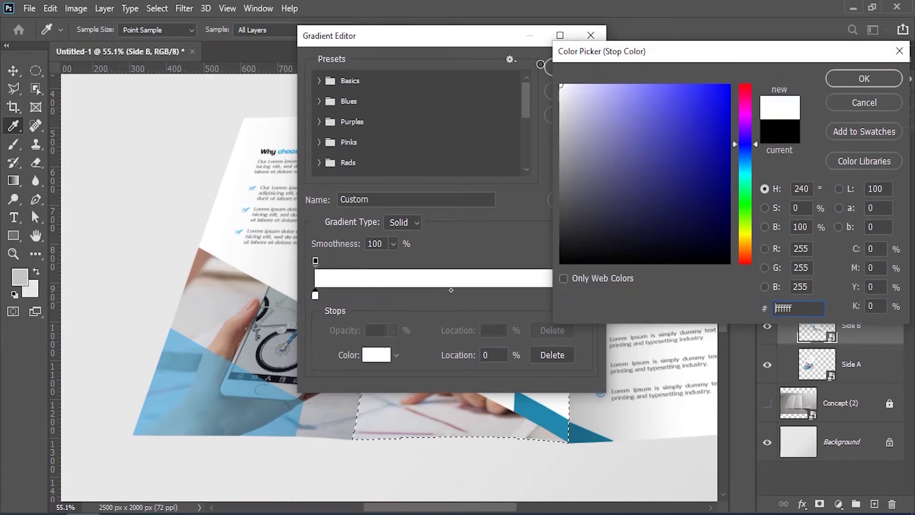
pyautogui.click(865, 79)
pyautogui.click(316, 261)
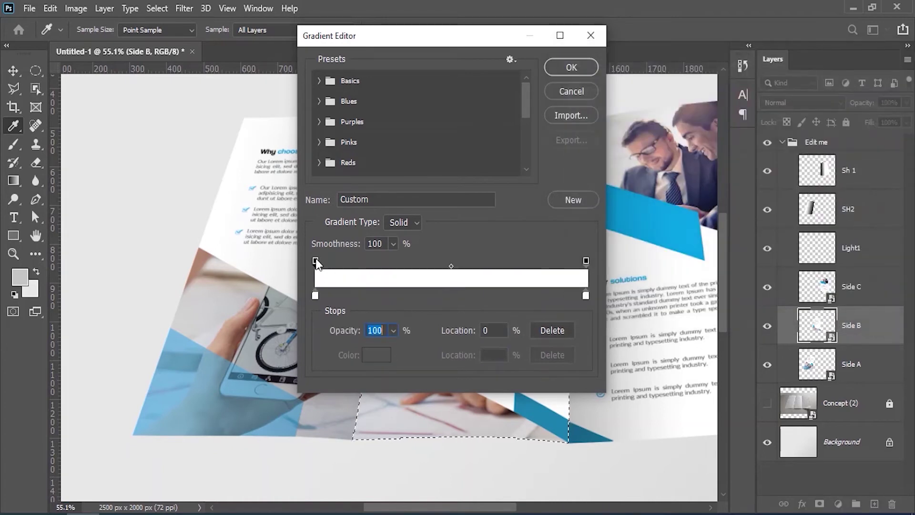
pyautogui.moveTo(356, 336); pyautogui.dragTo(192, 336)
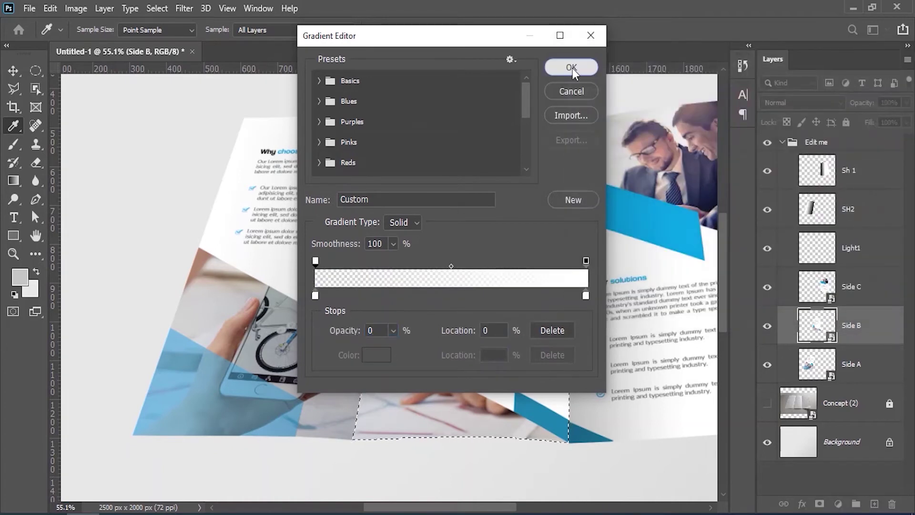
pyautogui.click(573, 67)
pyautogui.click(204, 30)
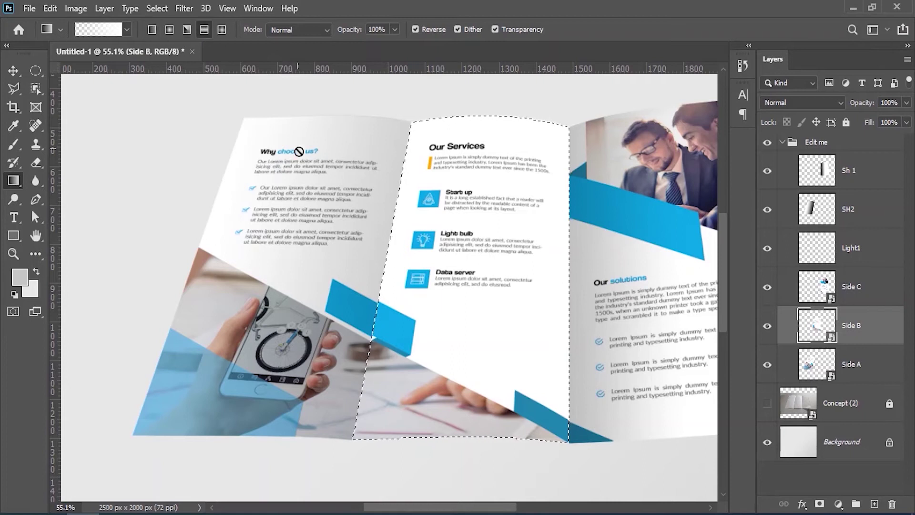
# Fill the Side B selection on the Light1 layer with the reflected white gradient, spreading from the panel's centre past the Side C fold.
pyautogui.click(851, 248)
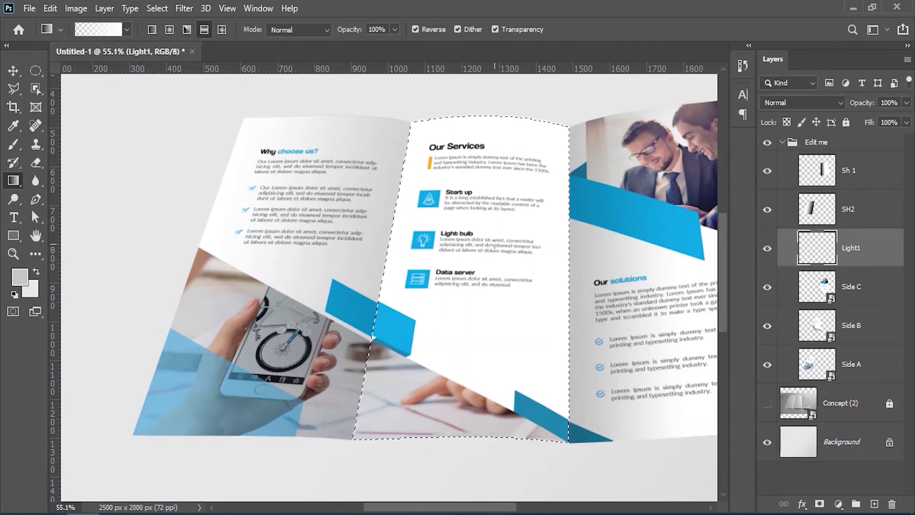
pyautogui.moveTo(495, 245); pyautogui.dragTo(561, 245)
pyautogui.moveTo(475, 251); pyautogui.dragTo(512, 256)
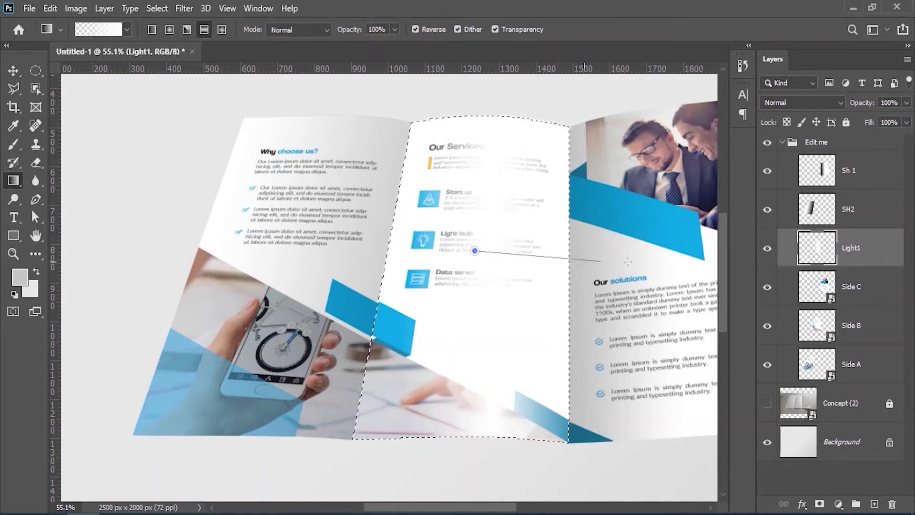
pyautogui.moveTo(628, 261); pyautogui.dragTo(628, 261)
# Set the Light1 layer's blend mode to Screen and its opacity to 39%, and deselect the panel.
pyautogui.click(12, 71)
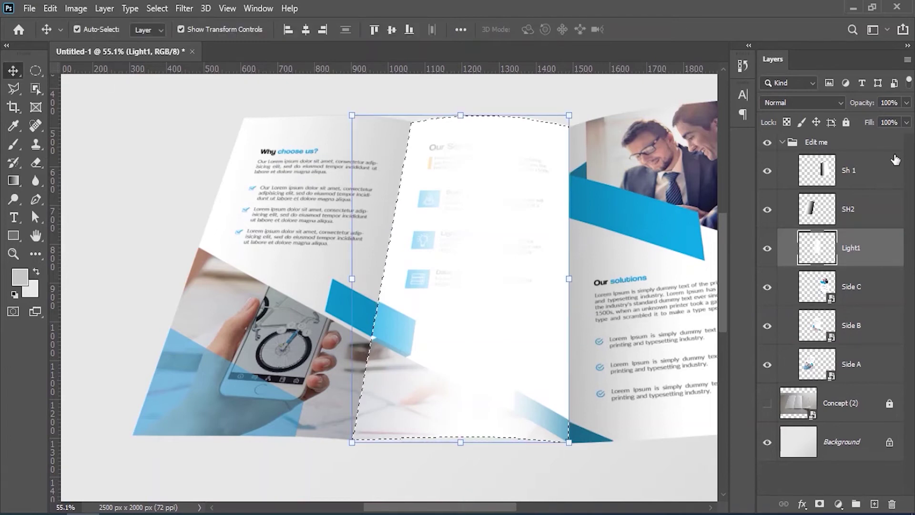
pyautogui.moveTo(867, 106); pyautogui.dragTo(856, 106)
pyautogui.click(801, 103)
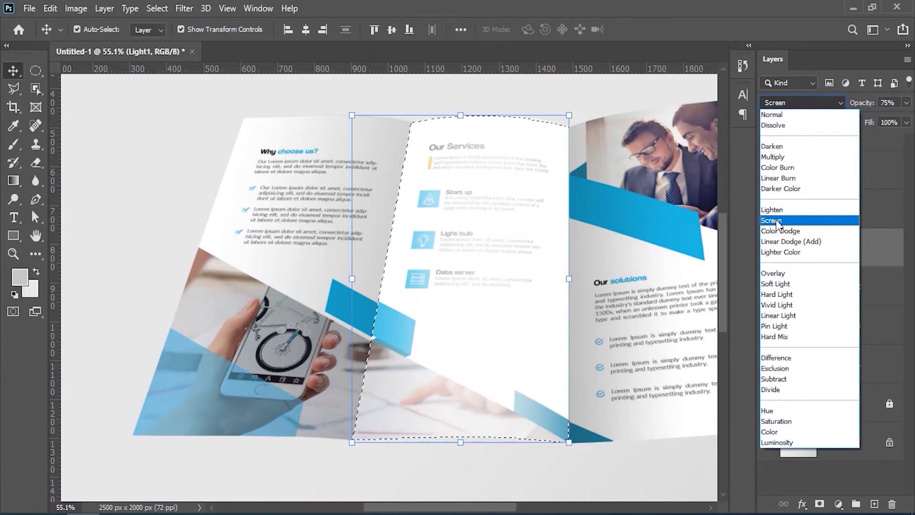
pyautogui.click(776, 220)
pyautogui.moveTo(861, 106); pyautogui.dragTo(851, 109)
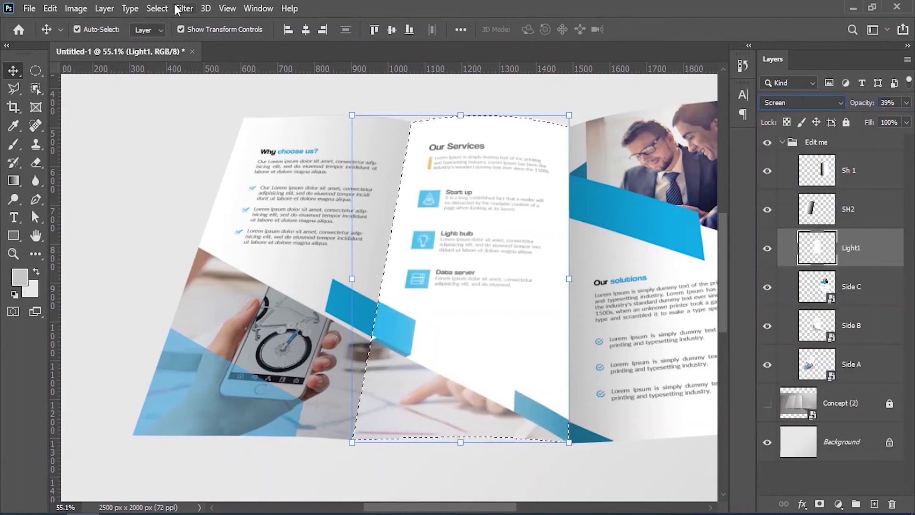
pyautogui.click(157, 8)
pyautogui.click(171, 36)
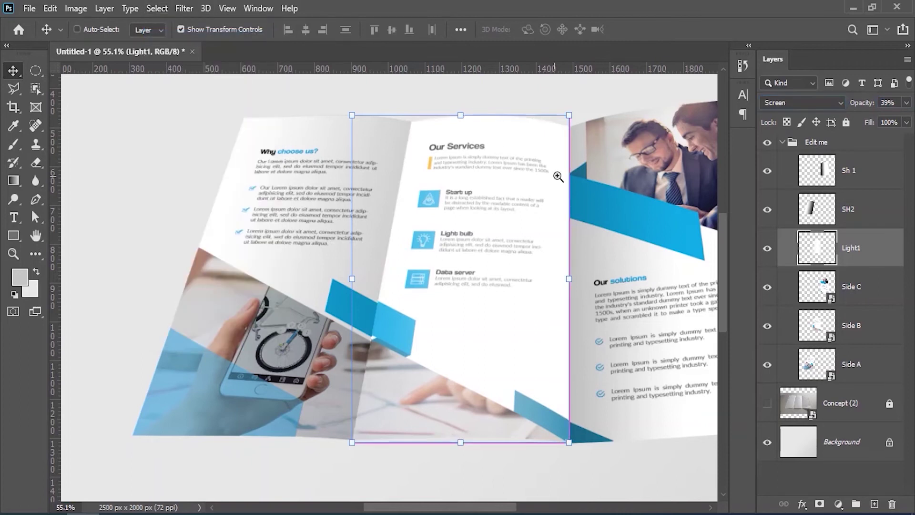
# Create a new layer named "Texture" directly above Side C.
pyautogui.moveTo(553, 174); pyautogui.dragTo(592, 168)
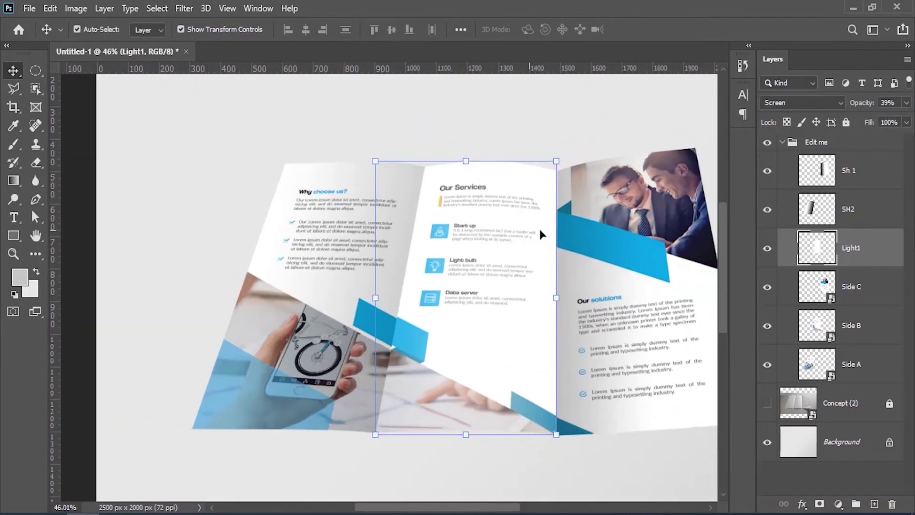
pyautogui.click(864, 177)
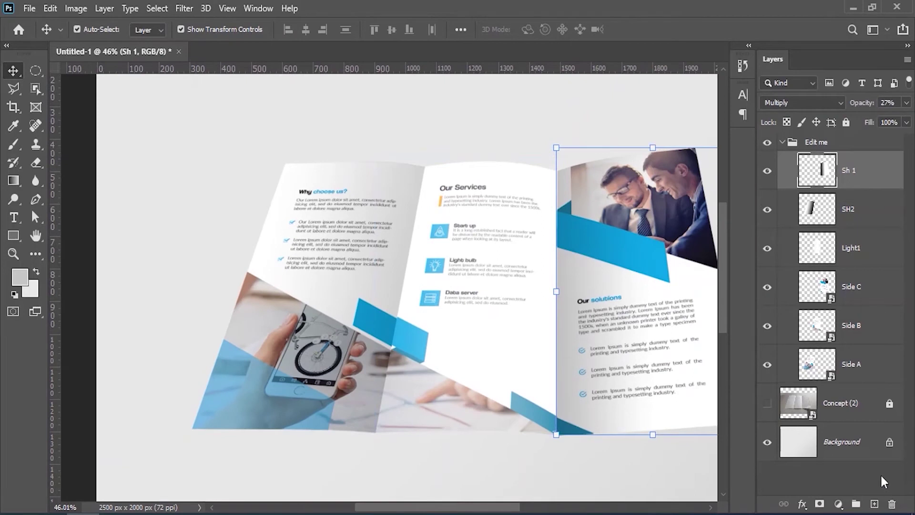
pyautogui.click(859, 291)
pyautogui.click(875, 504)
pyautogui.doubleClick(853, 286)
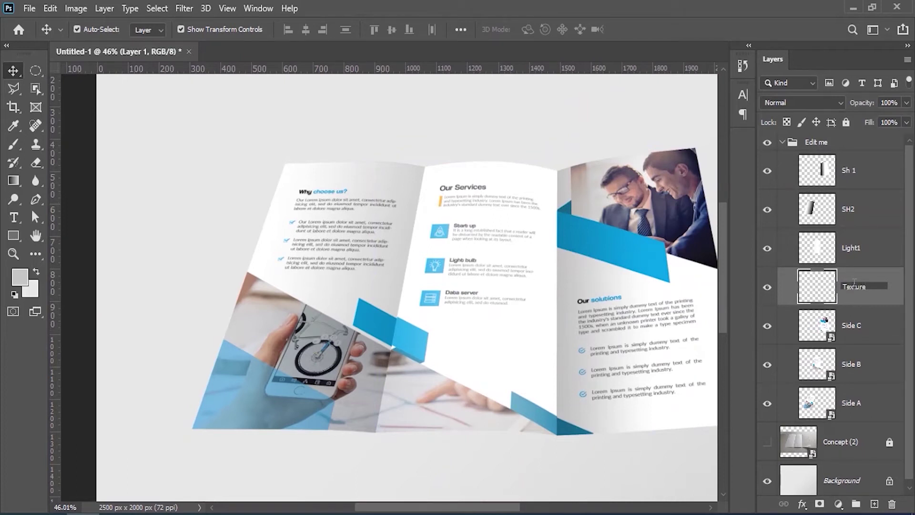
pyautogui.press('Return')
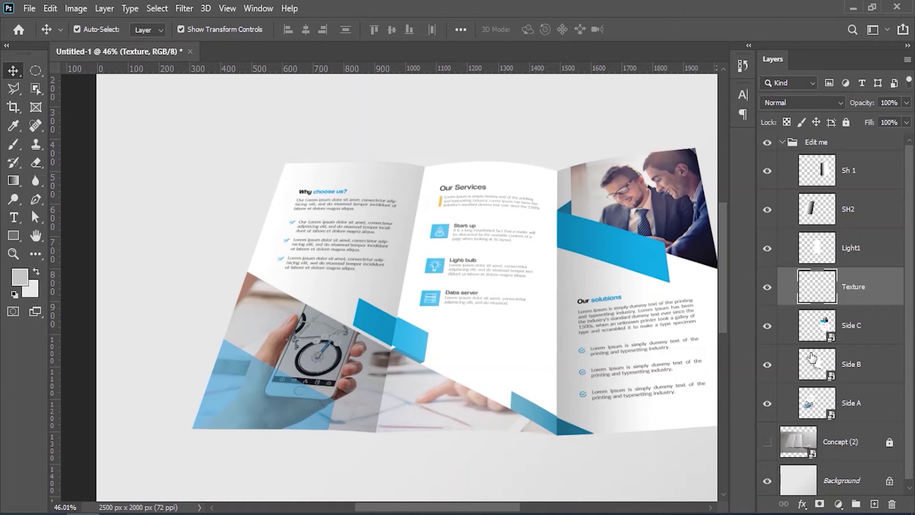
# Select the Side C panel's pixels, fill them with 50% Gray on the Texture layer, and deselect.
pyautogui.rightClick(820, 331)
pyautogui.click(788, 81)
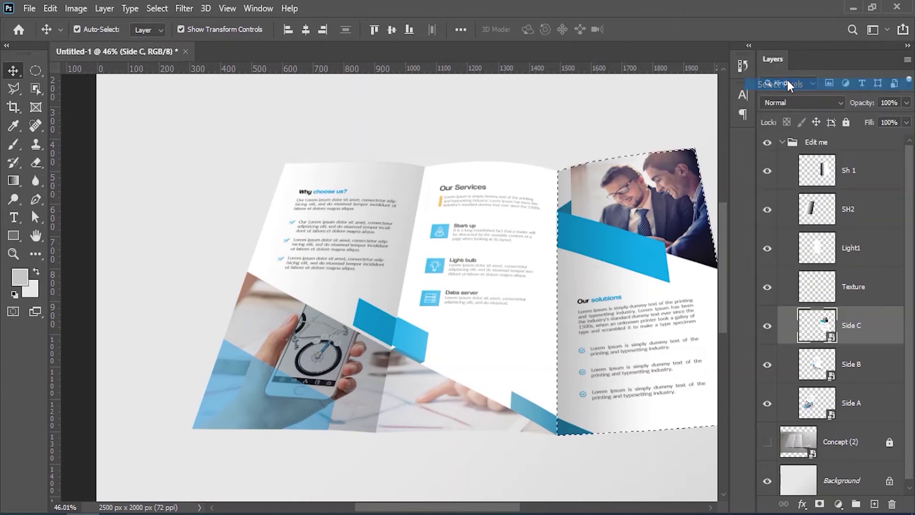
pyautogui.click(841, 297)
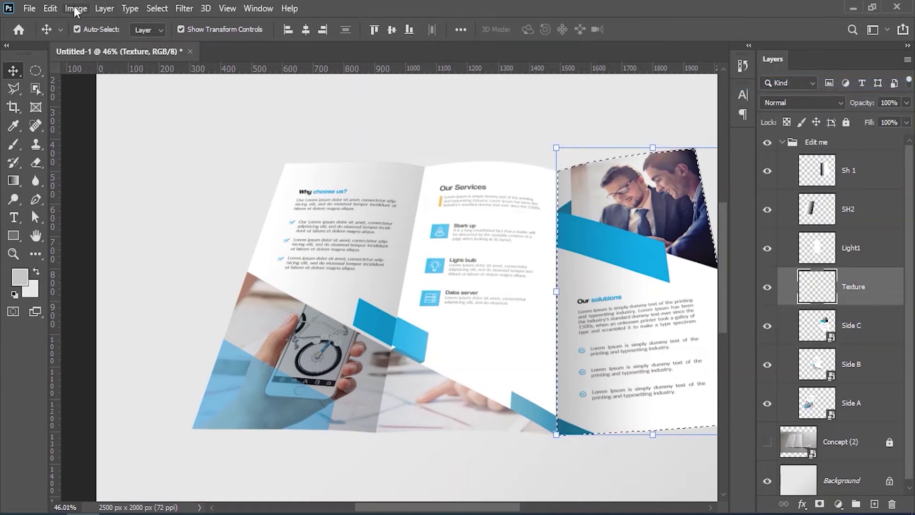
pyautogui.click(50, 8)
pyautogui.click(84, 226)
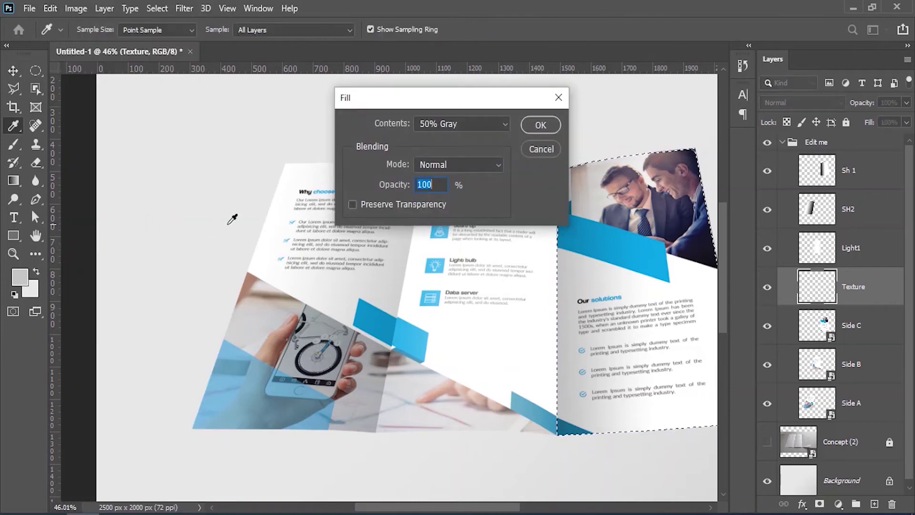
pyautogui.click(505, 123)
pyautogui.click(433, 244)
pyautogui.click(534, 128)
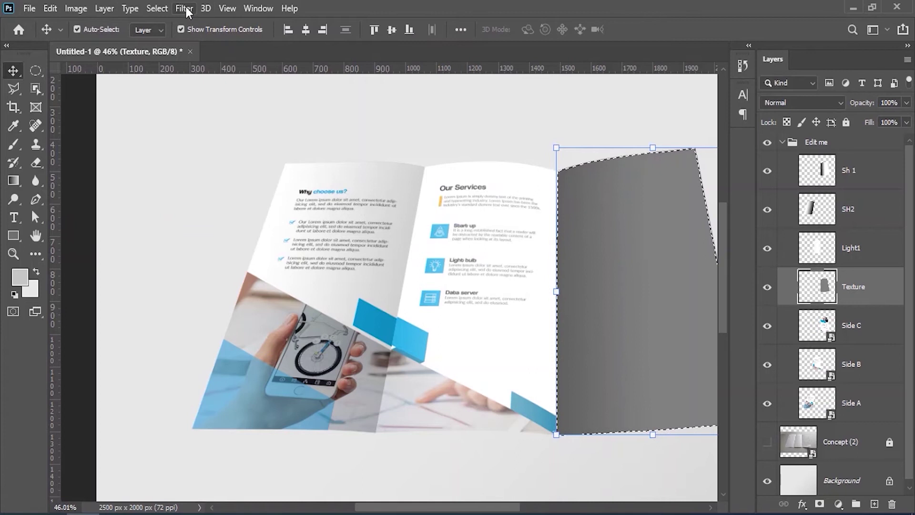
pyautogui.click(157, 8)
pyautogui.click(171, 37)
# Apply Add Noise to the Texture layer with an amount of 73.56%, Gaussian distribution and Monochromatic on.
pyautogui.click(184, 8)
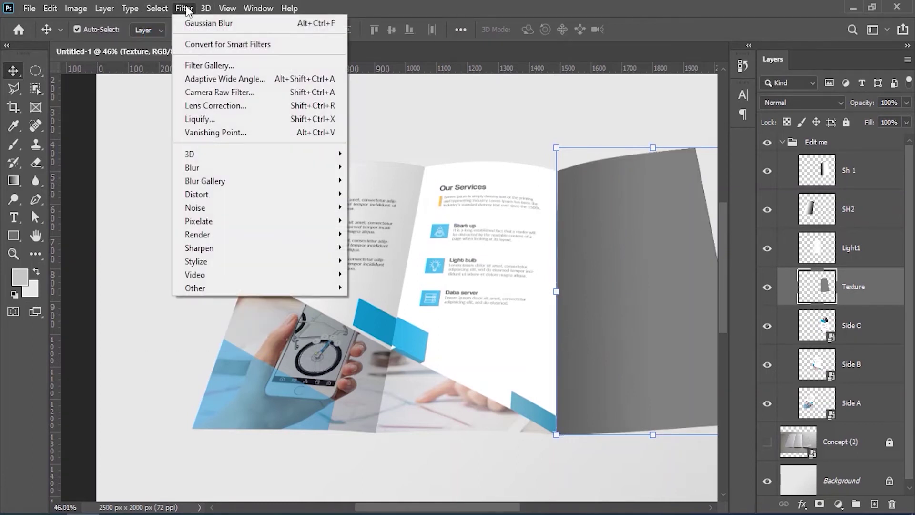
pyautogui.moveTo(310, 207)
pyautogui.click(370, 207)
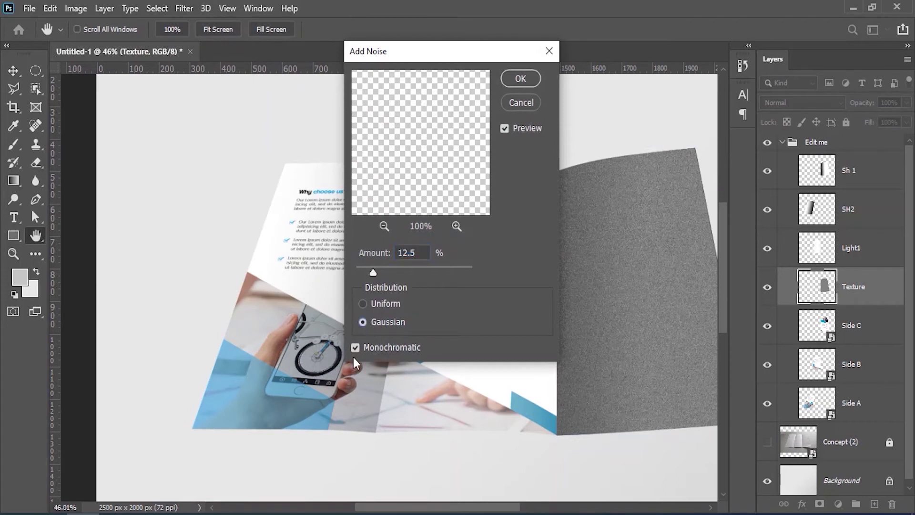
pyautogui.moveTo(373, 271); pyautogui.dragTo(429, 273)
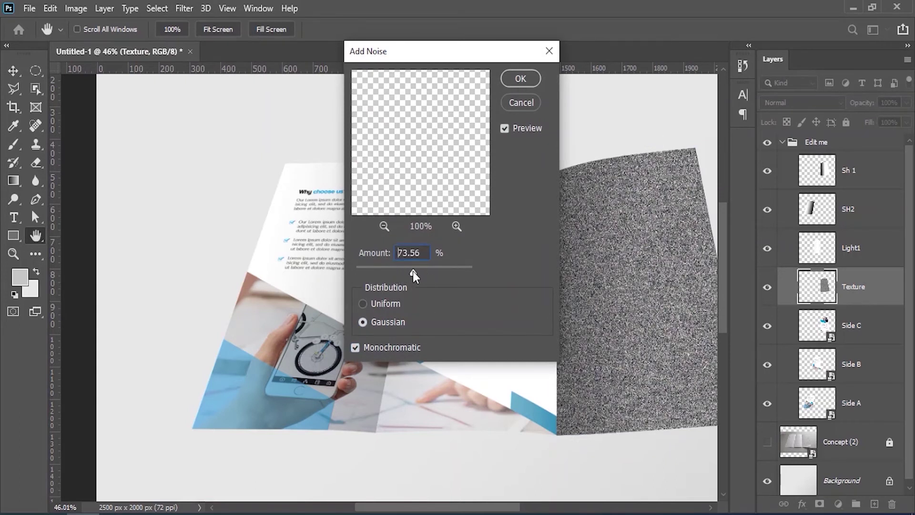
pyautogui.click(520, 79)
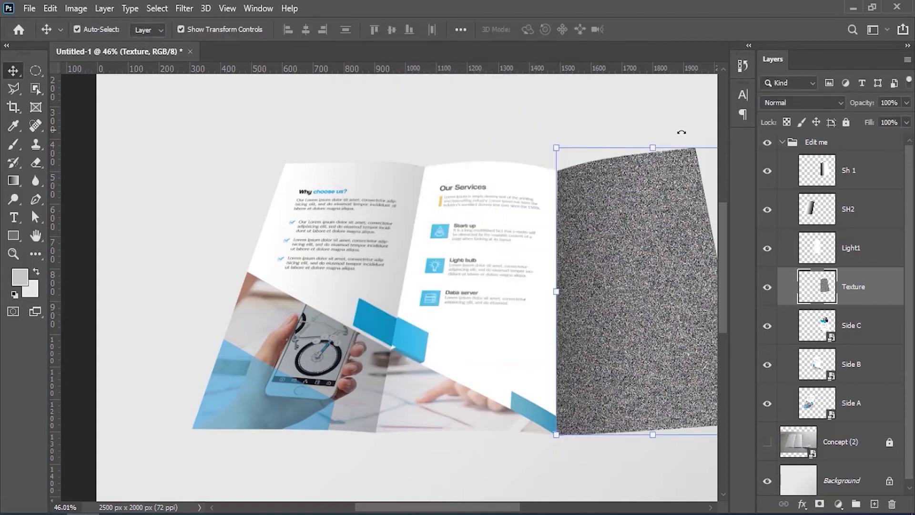
# Set the Texture layer's blend mode to Overlay and its opacity to 8%, and compare the panel with the texture hidden.
pyautogui.click(839, 102)
pyautogui.click(789, 273)
pyautogui.moveTo(626, 209); pyautogui.dragTo(585, 184)
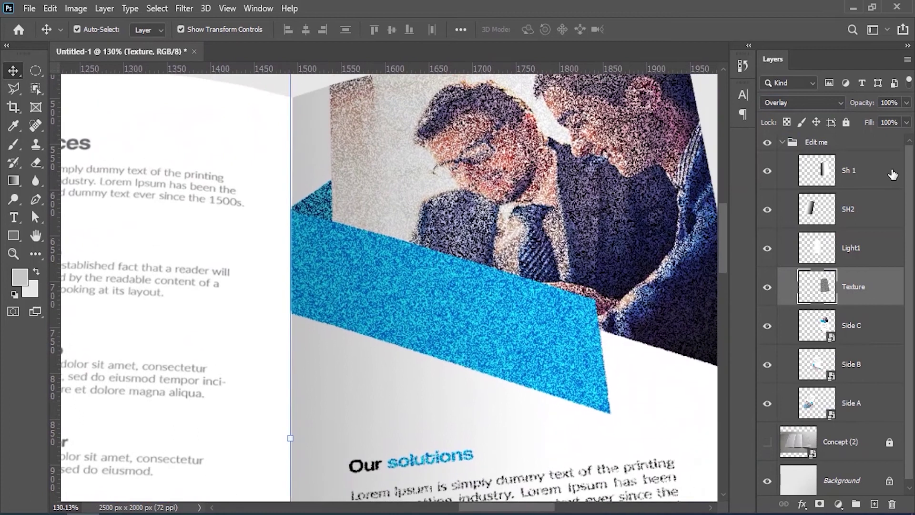
pyautogui.moveTo(872, 107); pyautogui.dragTo(817, 109)
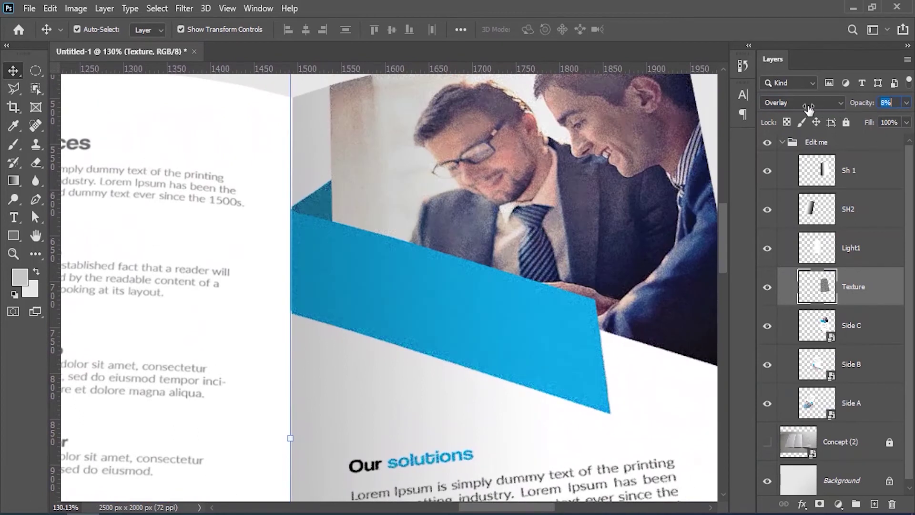
pyautogui.click(766, 290)
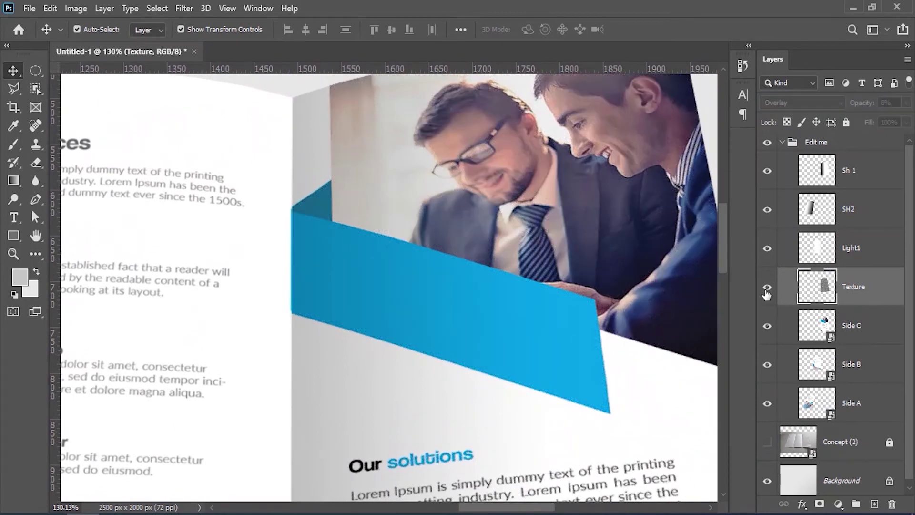
pyautogui.moveTo(483, 275); pyautogui.dragTo(417, 314)
pyautogui.click(352, 312)
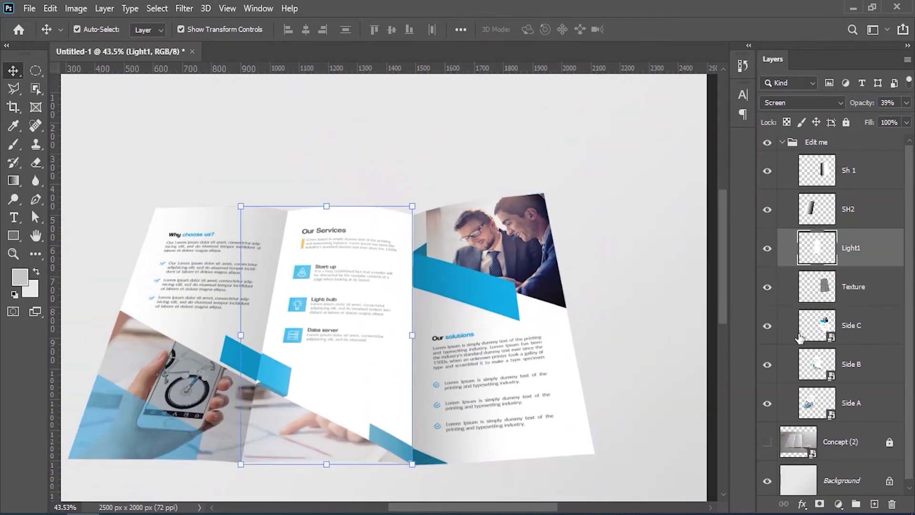
# Create a new layer named "Texture" directly above Side C and load the Side A panel's pixels as a selection.
pyautogui.click(858, 326)
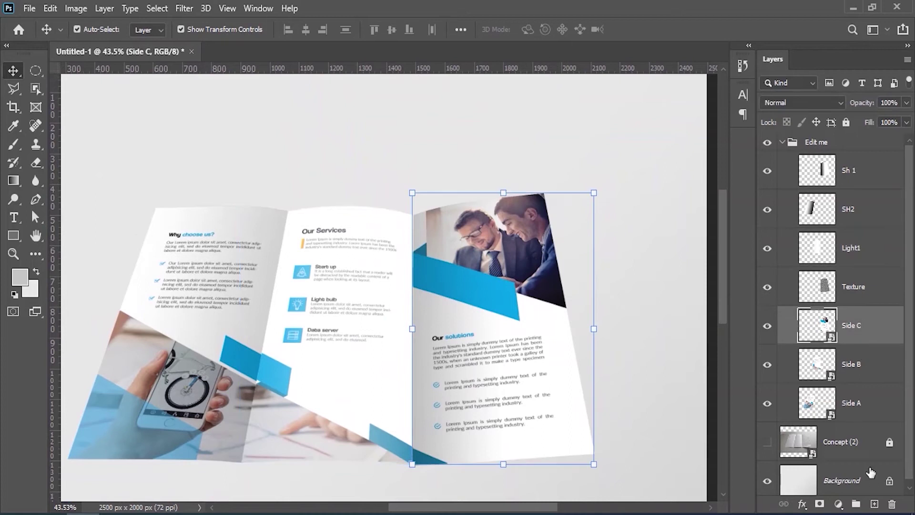
pyautogui.click(875, 504)
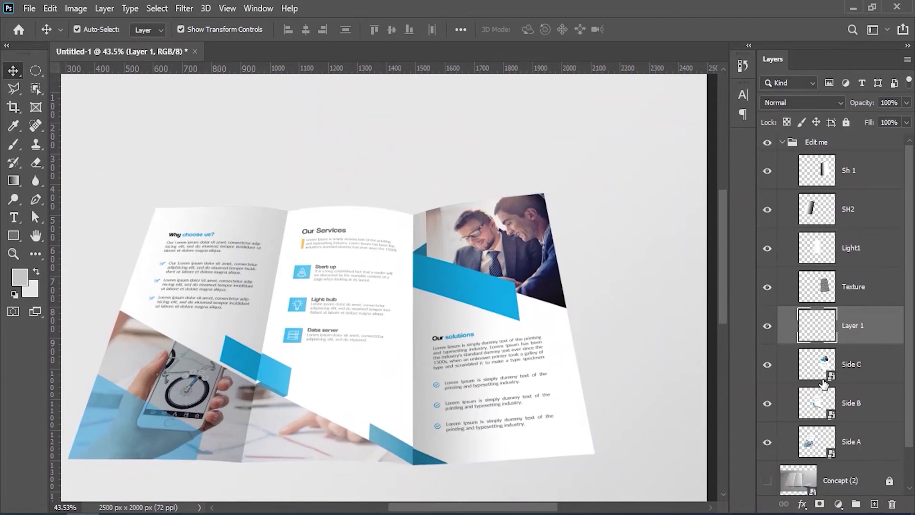
pyautogui.rightClick(829, 453)
pyautogui.click(787, 203)
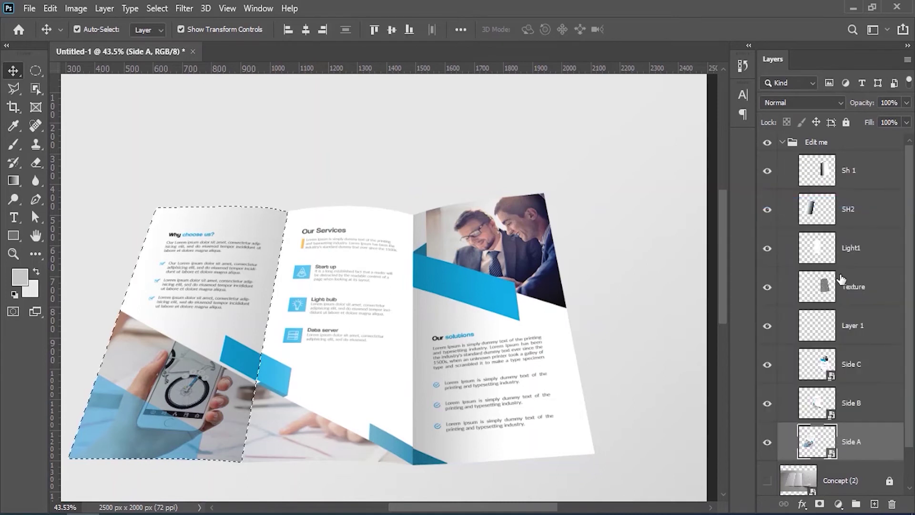
pyautogui.doubleClick(854, 325)
pyautogui.write('Texture')
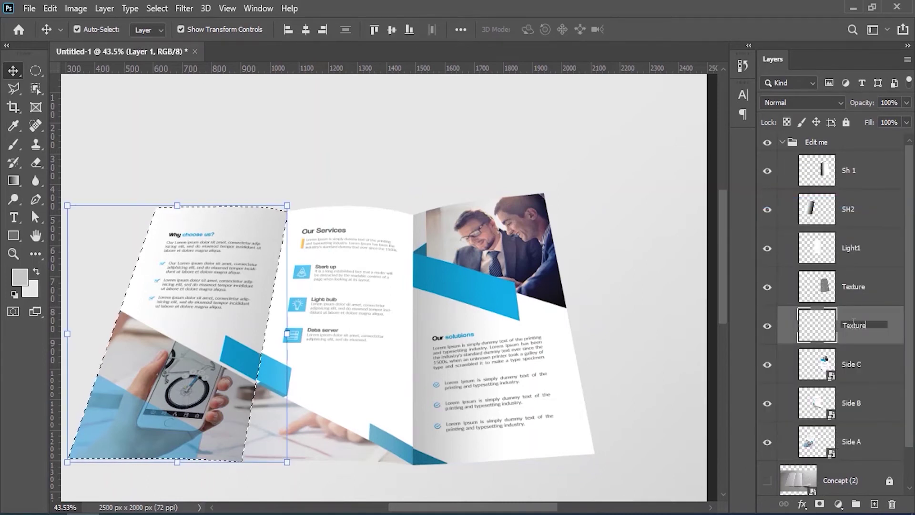
pyautogui.press('Return')
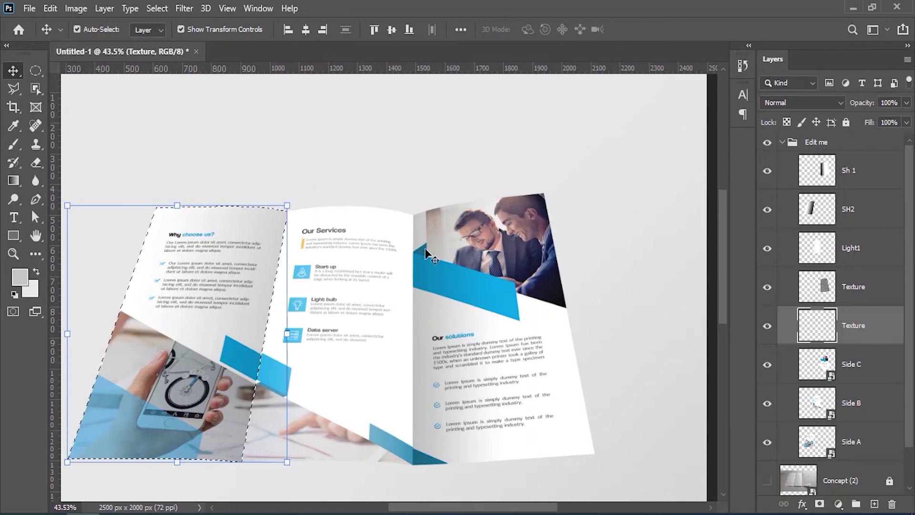
# Fill the Side A selection with 50% Gray on the new Texture layer, reapply the last Add Noise filter, and deselect.
pyautogui.click(50, 8)
pyautogui.click(97, 226)
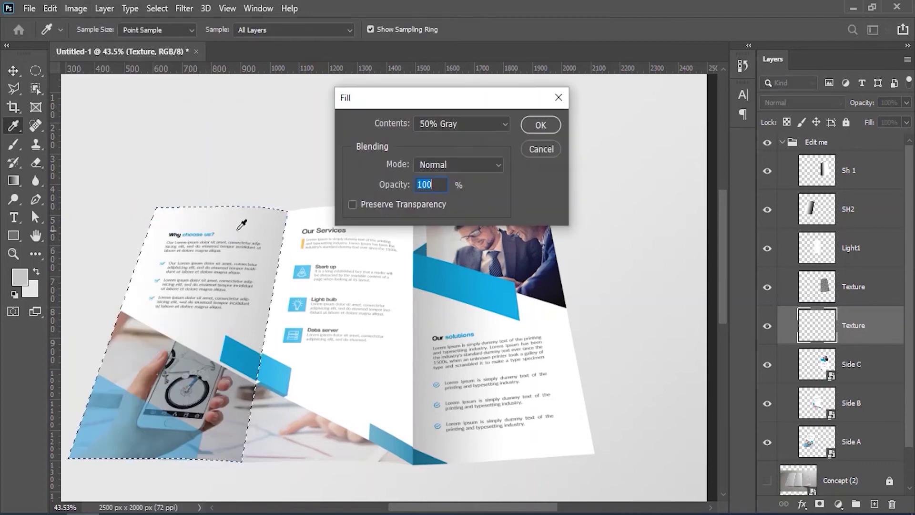
pyautogui.click(529, 128)
pyautogui.click(189, 14)
pyautogui.click(198, 22)
pyautogui.click(157, 8)
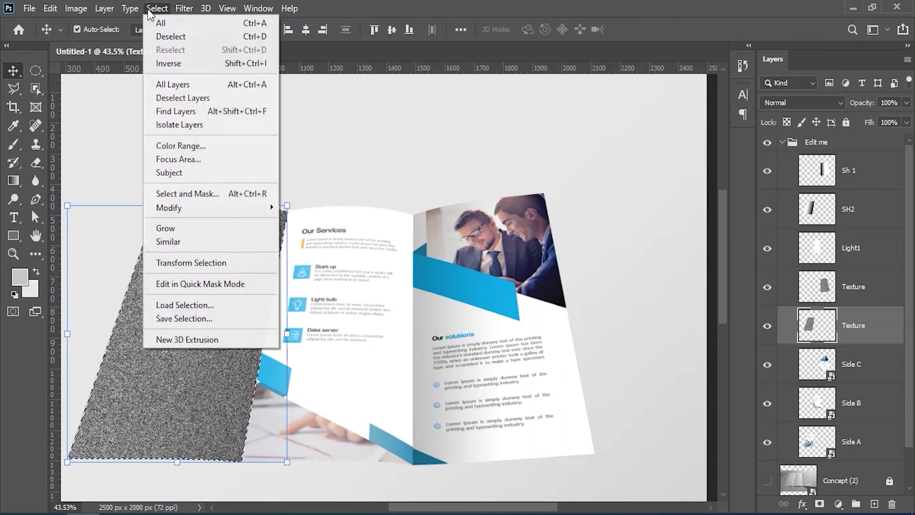
pyautogui.click(164, 35)
# Set the Side A Texture layer's blend mode to Overlay and its opacity to 10%.
pyautogui.click(829, 106)
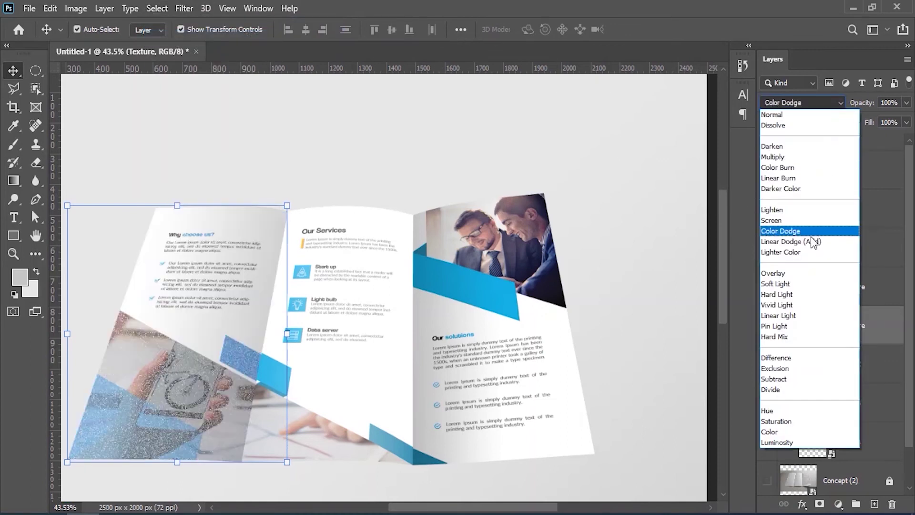
pyautogui.click(785, 270)
pyautogui.write('1')
# Examine the noise on the Side A panel up close with its Texture layer hidden and shown.
pyautogui.hotkey('ctrl', 'space')
pyautogui.moveTo(220, 215); pyautogui.dragTo(298, 218)
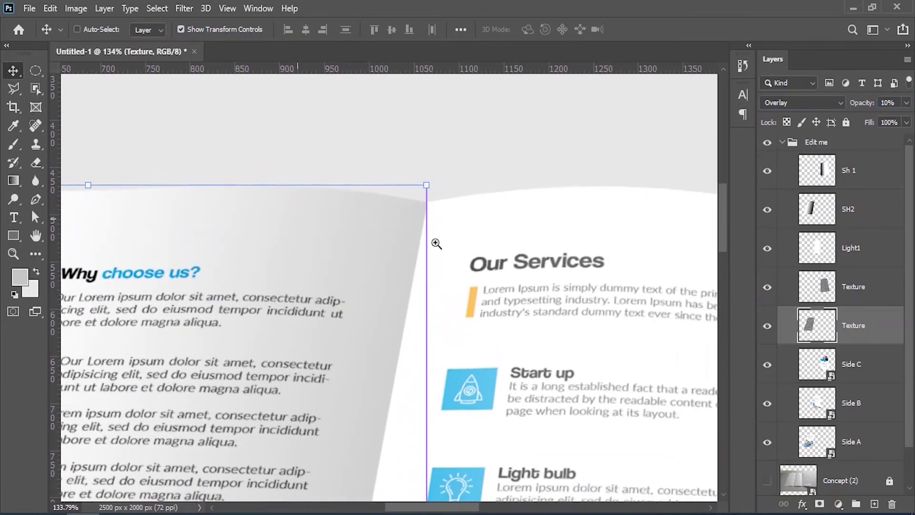
pyautogui.click(768, 326)
pyautogui.click(767, 326)
pyautogui.click(767, 326)
pyautogui.click(768, 325)
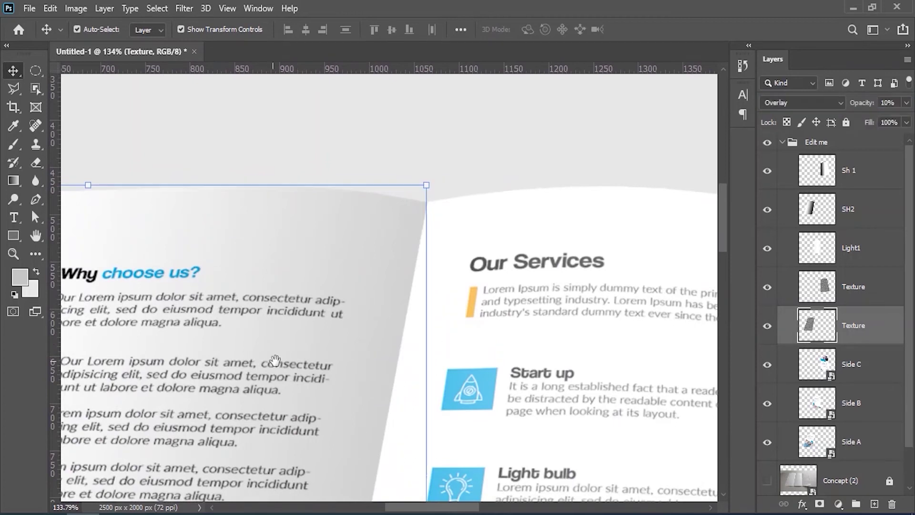
pyautogui.moveTo(275, 360); pyautogui.dragTo(479, 198)
pyautogui.click(769, 327)
pyautogui.click(768, 327)
pyautogui.hotkey('ctrl', 'space')
pyautogui.moveTo(451, 317); pyautogui.dragTo(388, 313)
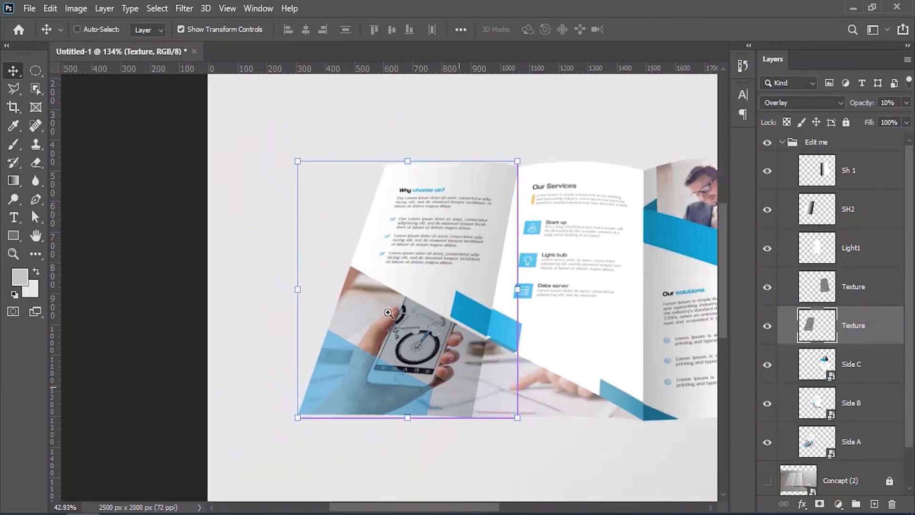
pyautogui.keyDown('ctrl'); pyautogui.click(217, 315); pyautogui.keyUp('ctrl')
pyautogui.hotkey('ctrl', 'space')
pyautogui.moveTo(574, 328); pyautogui.dragTo(527, 258)
pyautogui.hotkey('ctrl', 'space')
pyautogui.moveTo(521, 291); pyautogui.dragTo(509, 291)
# Collapse the Edit me group and create a new empty layer directly above Background.
pyautogui.click(782, 142)
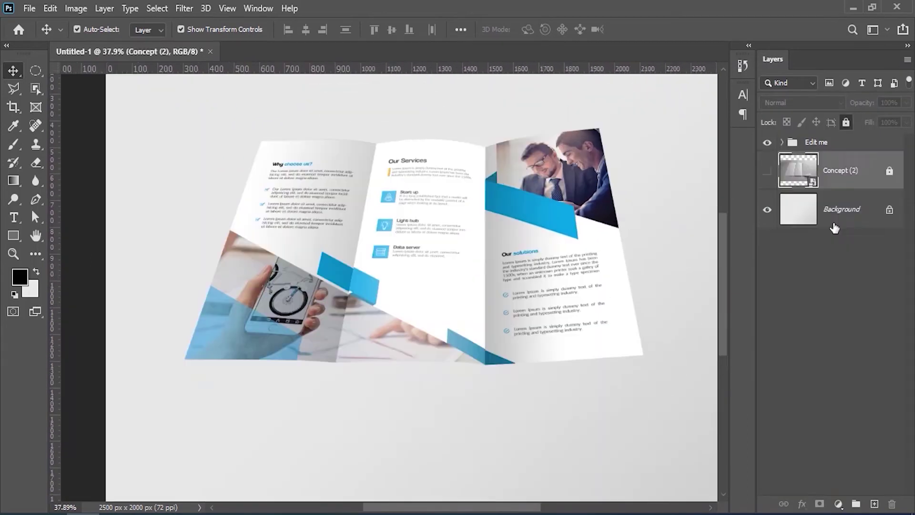
pyautogui.click(844, 209)
pyautogui.click(874, 504)
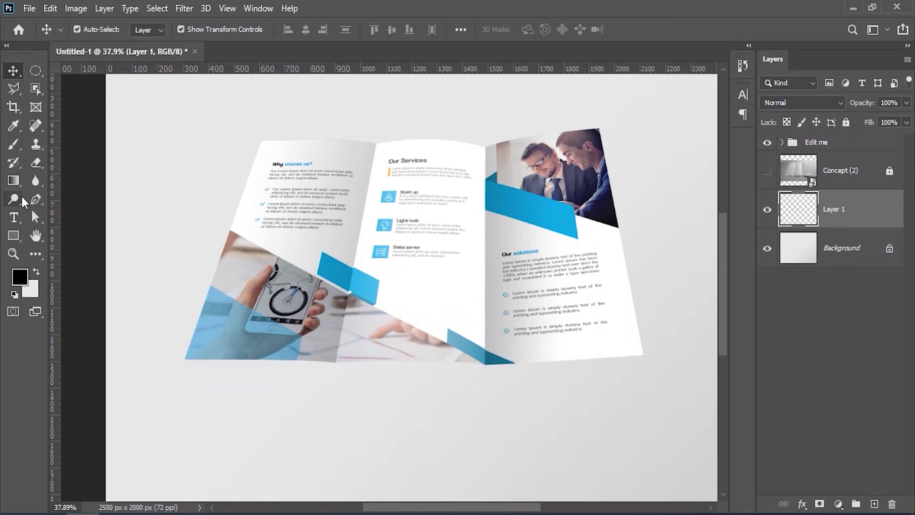
# Add a black Multiply Drop Shadow to Side B with 89% opacity, 90° angle, 4 px distance, 0% spread and 4 px size.
pyautogui.click(419, 263)
pyautogui.click(830, 400)
pyautogui.scroll(-2, 830, 372)
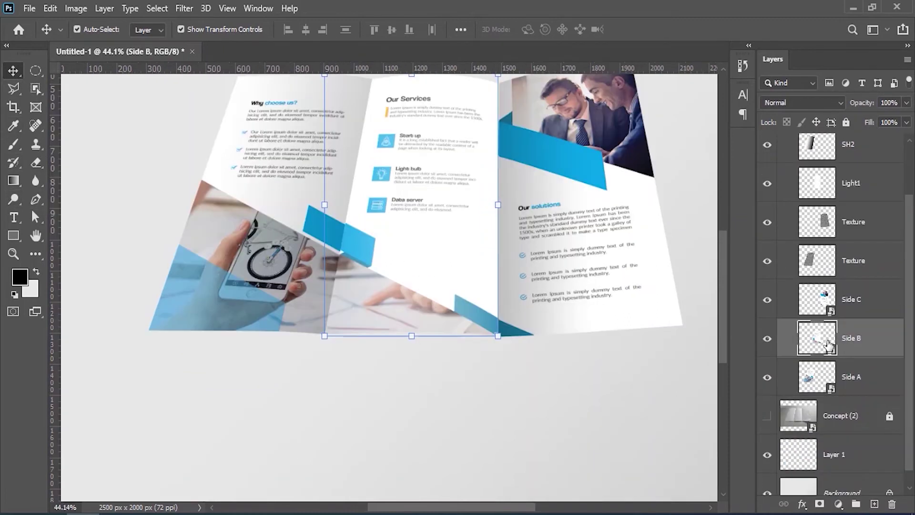
pyautogui.click(803, 503)
pyautogui.click(827, 494)
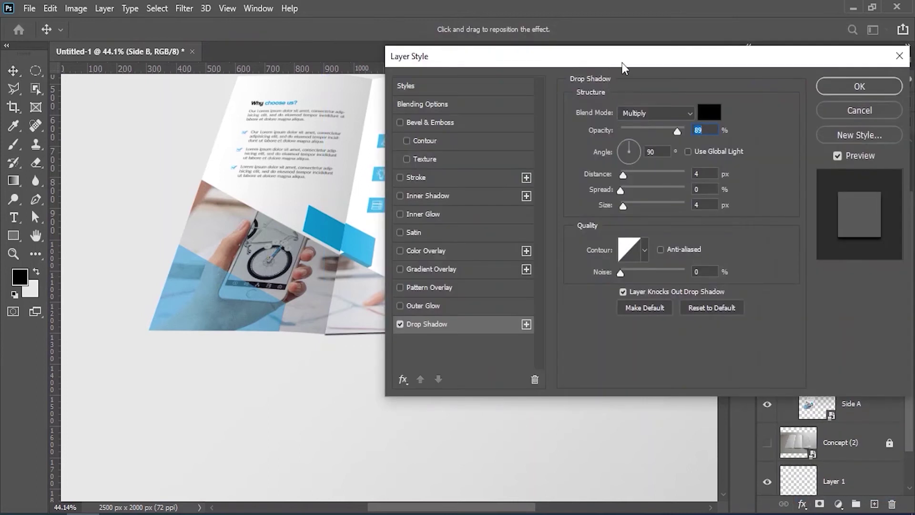
pyautogui.click(870, 82)
# Convert Side B's Drop Shadow effect into its own layer and move it out of the Edit me group, directly above Concept (2).
pyautogui.click(104, 8)
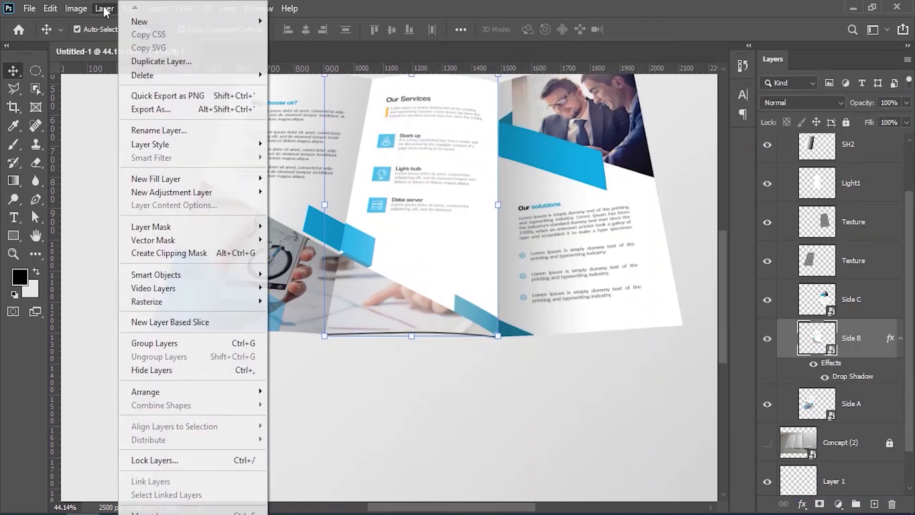
pyautogui.moveTo(150, 144)
pyautogui.click(308, 367)
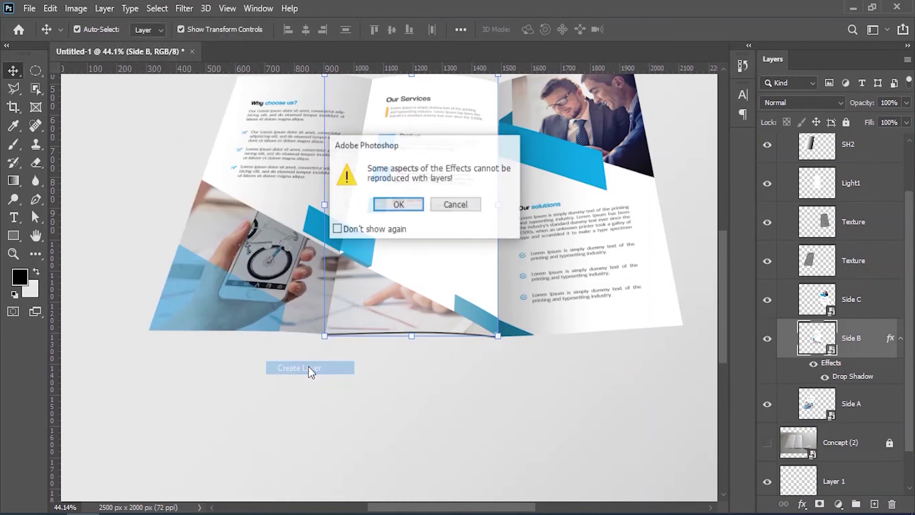
pyautogui.click(413, 205)
pyautogui.moveTo(860, 378); pyautogui.dragTo(844, 438)
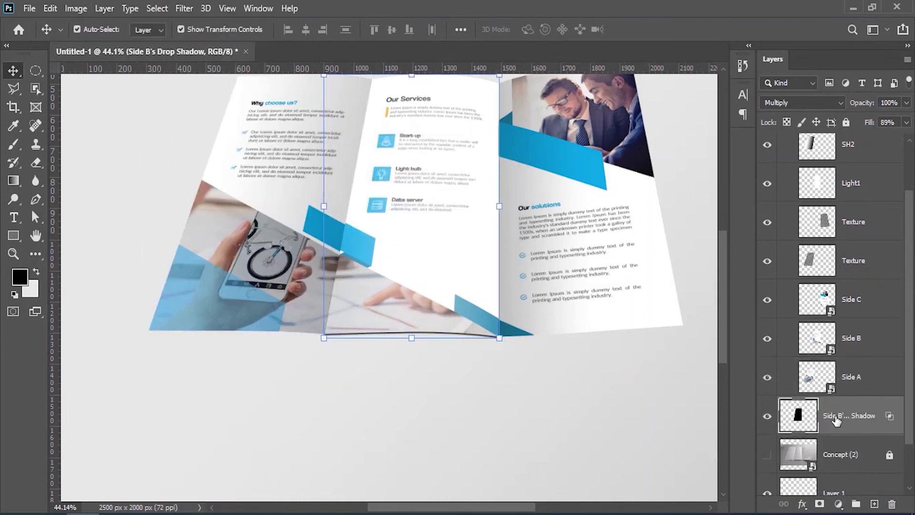
# Warp the Side B shadow layer so its lower edge bulges in a shallow curve below the middle panel.
pyautogui.click(50, 8)
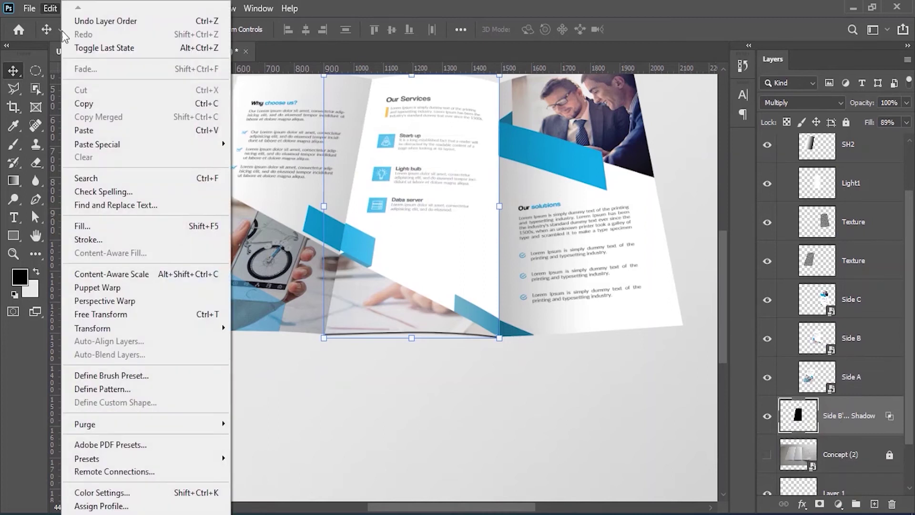
pyautogui.click(119, 313)
pyautogui.click(599, 29)
pyautogui.moveTo(440, 344); pyautogui.dragTo(442, 361)
pyautogui.moveTo(384, 340); pyautogui.dragTo(443, 361)
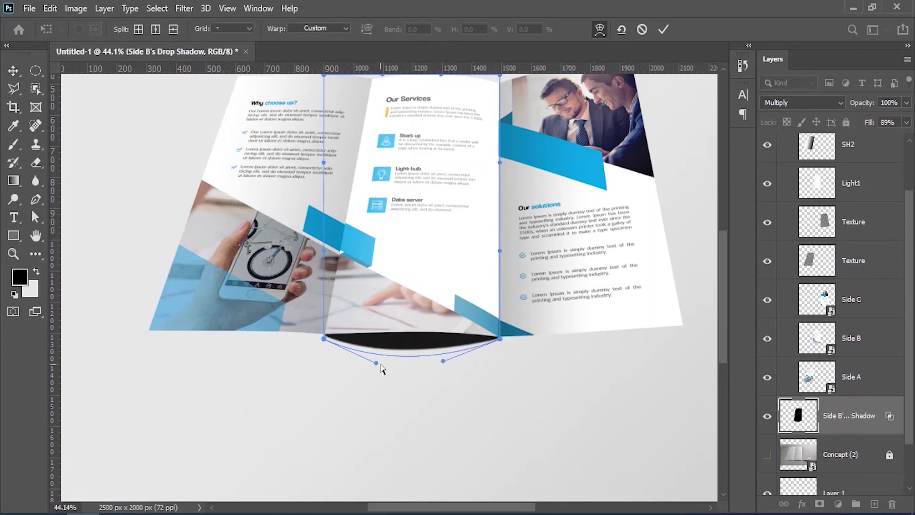
pyautogui.moveTo(376, 363); pyautogui.dragTo(376, 355)
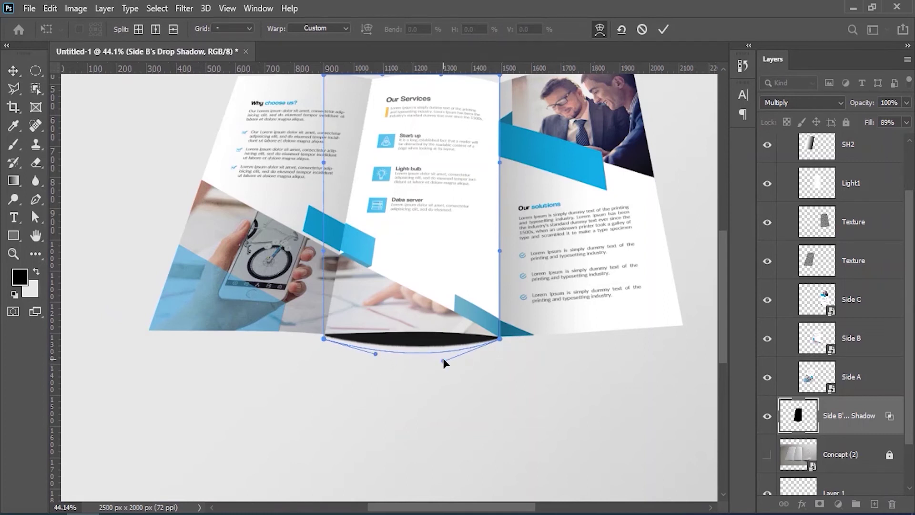
pyautogui.click(670, 28)
# Try a Gaussian Blur with a 13.9-pixel radius on the Side B shadow layer and undo it.
pyautogui.click(184, 9)
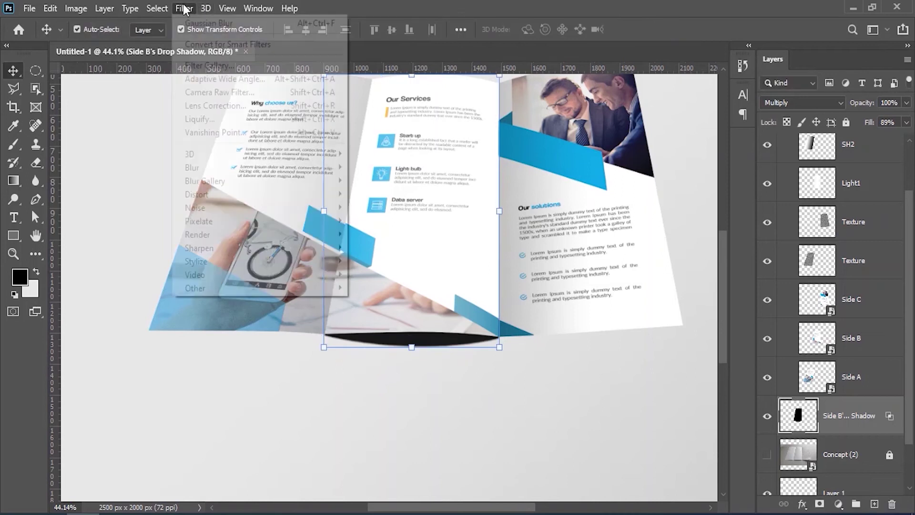
pyautogui.moveTo(267, 167)
pyautogui.click(388, 221)
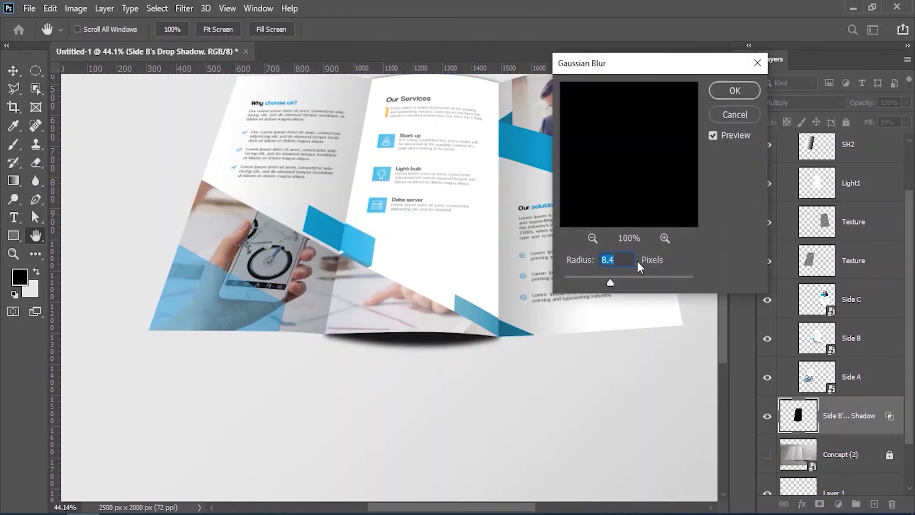
pyautogui.moveTo(613, 279); pyautogui.dragTo(618, 281)
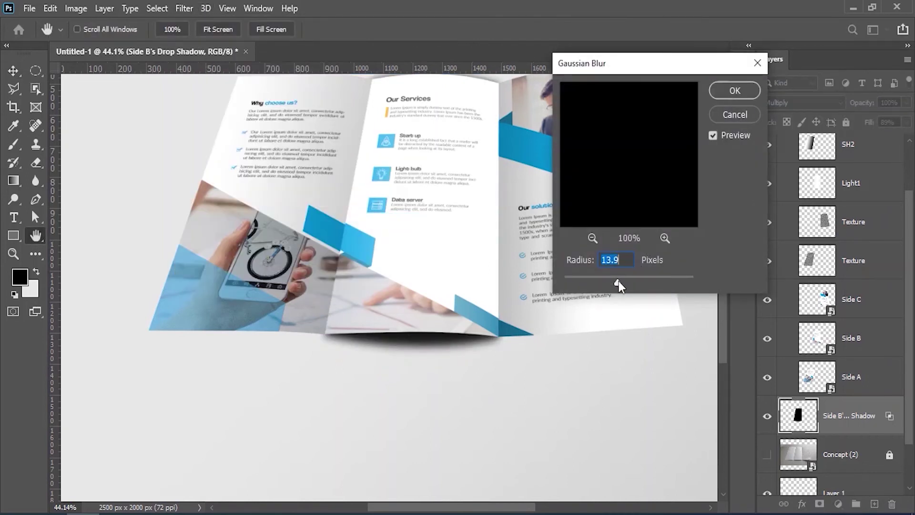
pyautogui.click(735, 91)
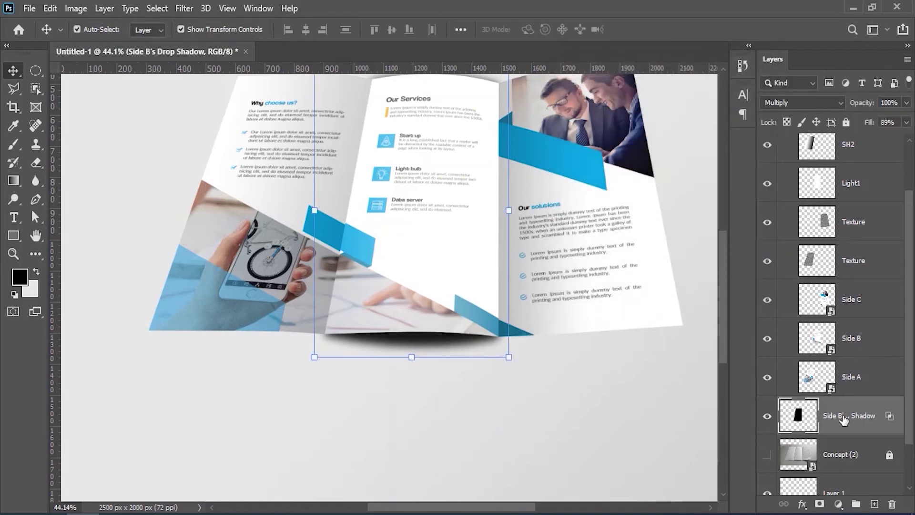
pyautogui.click(49, 8)
pyautogui.click(95, 17)
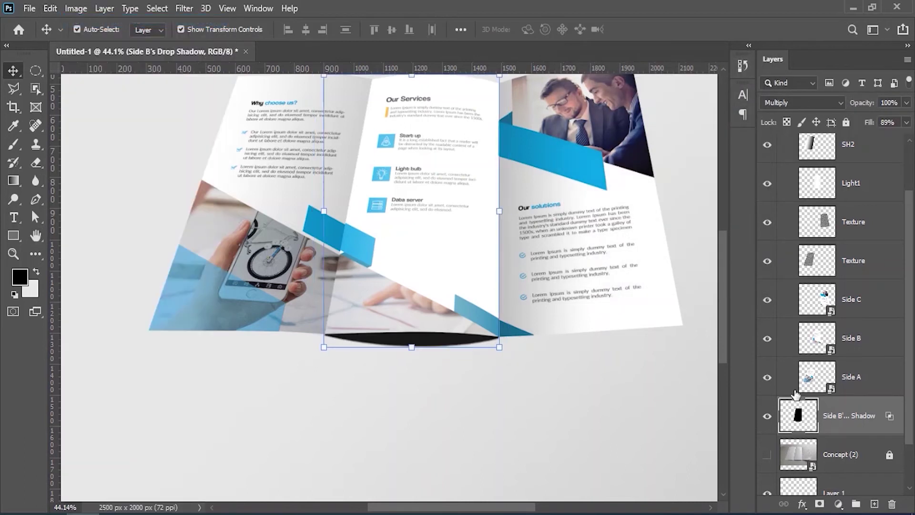
# Convert the Side B shadow layer to a smart object and apply a Gaussian Blur with a 13.9-pixel radius.
pyautogui.rightClick(828, 413)
pyautogui.click(729, 196)
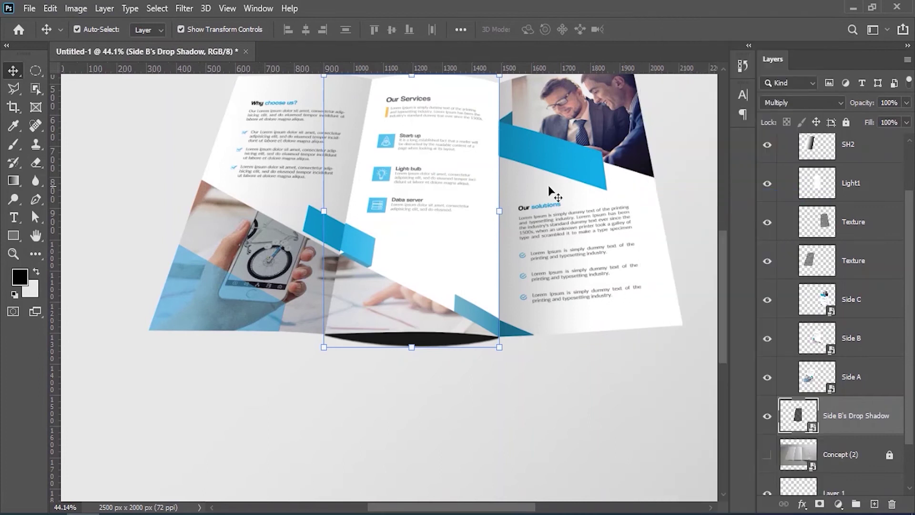
pyautogui.click(176, 9)
pyautogui.moveTo(235, 171)
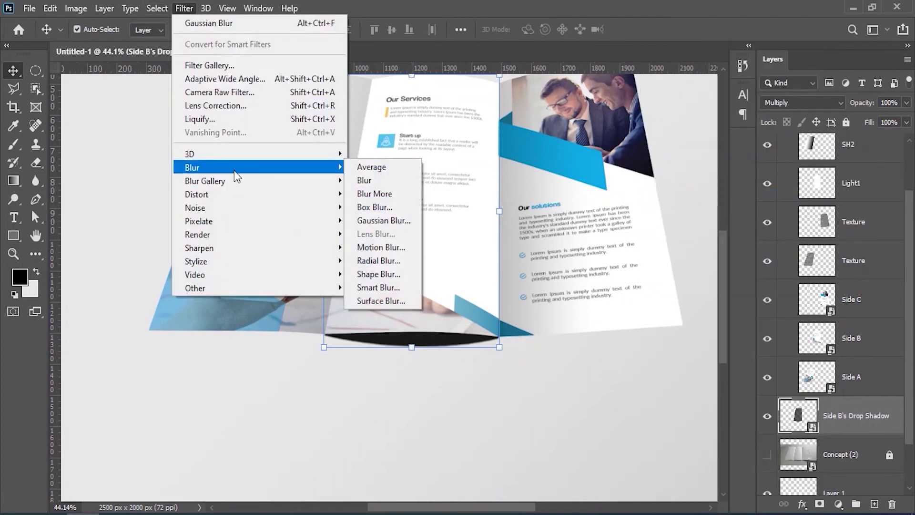
pyautogui.click(384, 220)
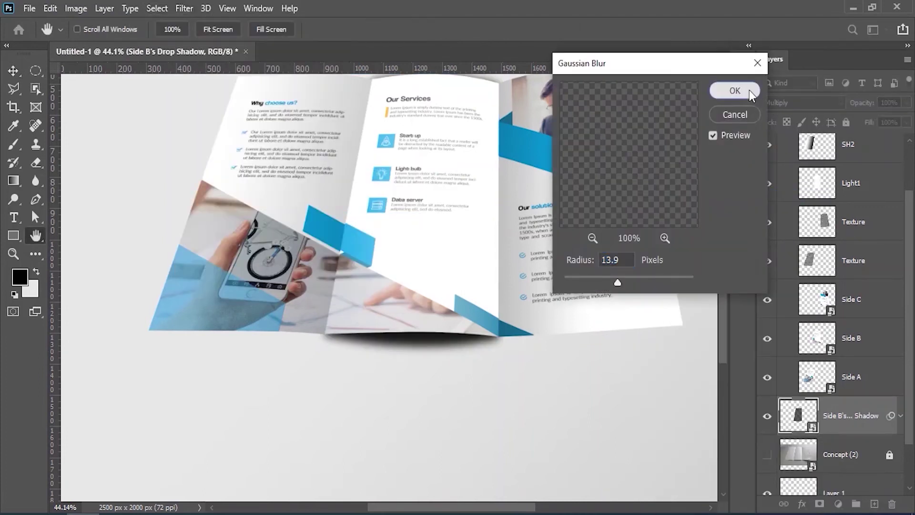
pyautogui.click(734, 90)
# Paint with a 200-pixel black brush at 9% opacity on the Side B shadow's filter mask, softening the shadow at both lower corners.
pyautogui.scroll(-2, 837, 411)
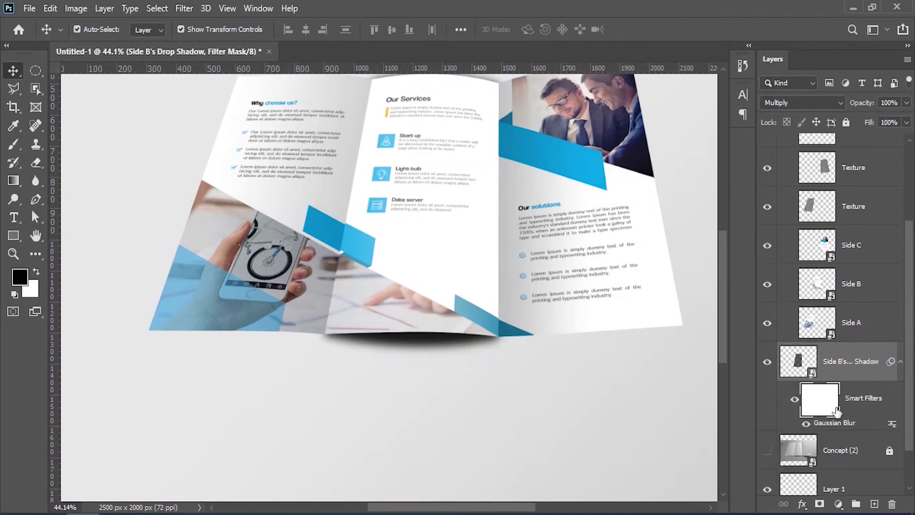
pyautogui.click(14, 144)
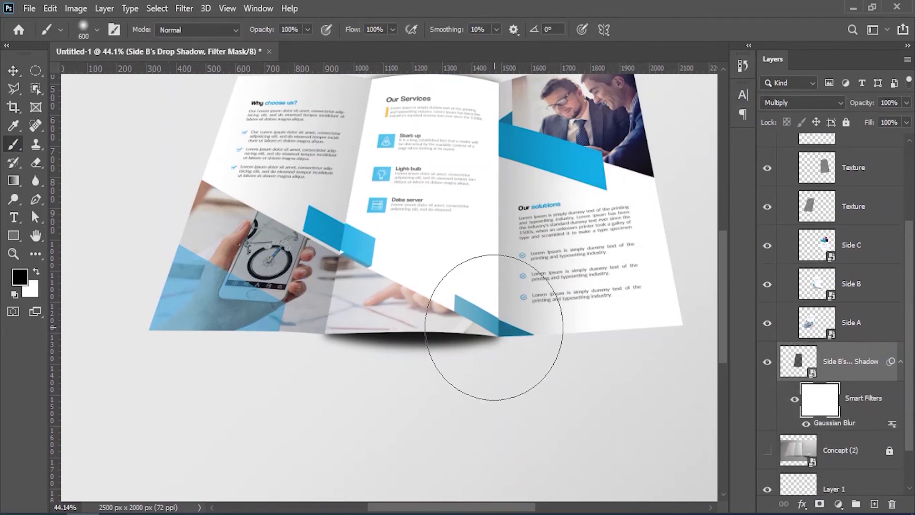
pyautogui.press('[')
pyautogui.press('[')
pyautogui.press('[')
pyautogui.press('[')
pyautogui.hotkey('ctrl', 'space')
pyautogui.moveTo(468, 321); pyautogui.dragTo(505, 321)
pyautogui.press('4')
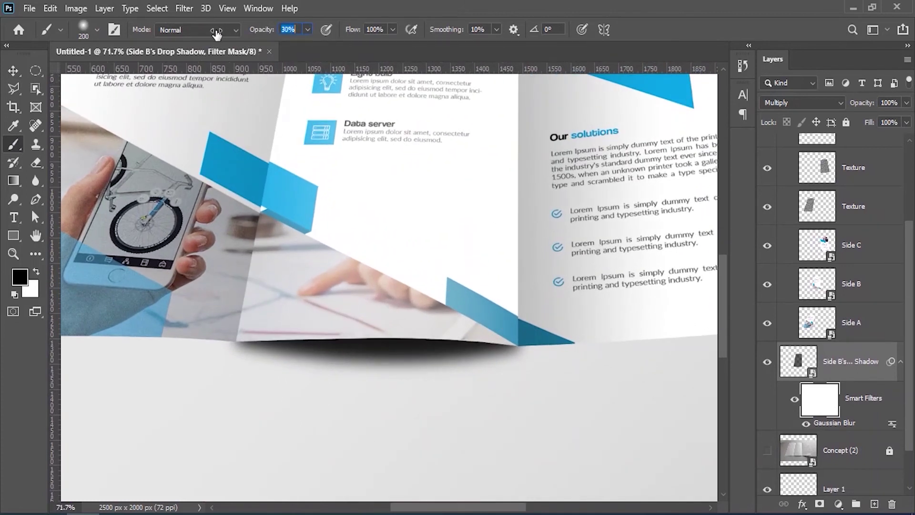
pyautogui.moveTo(210, 33); pyautogui.dragTo(206, 33)
pyautogui.click(521, 334)
pyautogui.click(241, 330)
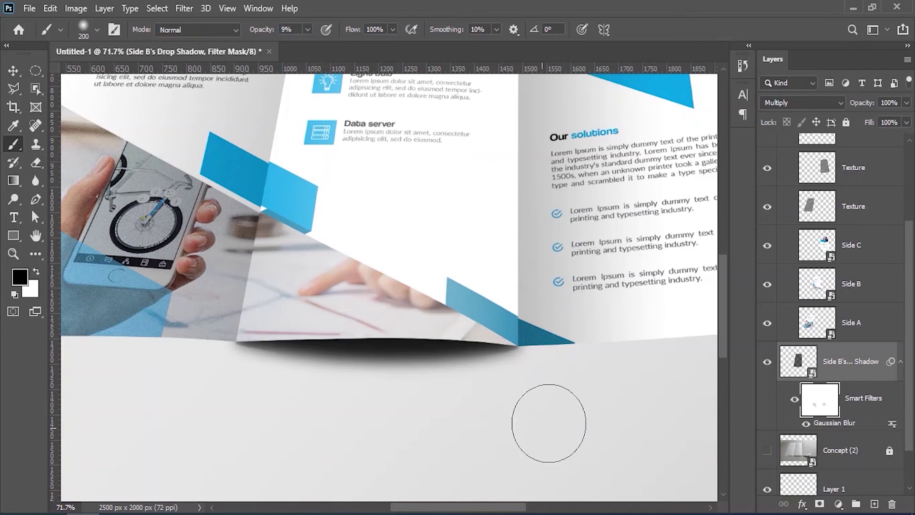
pyautogui.click(11, 71)
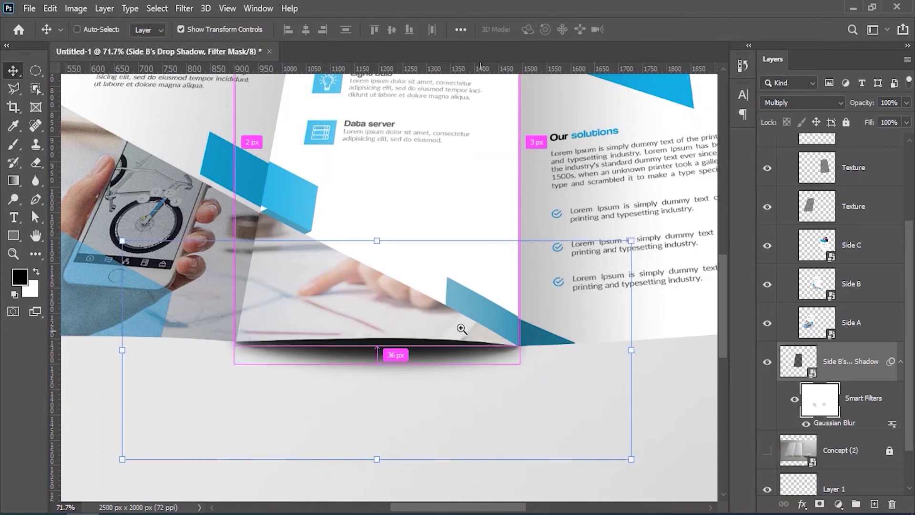
pyautogui.hotkey('ctrl', '0')
pyautogui.scroll(1, 496, 357)
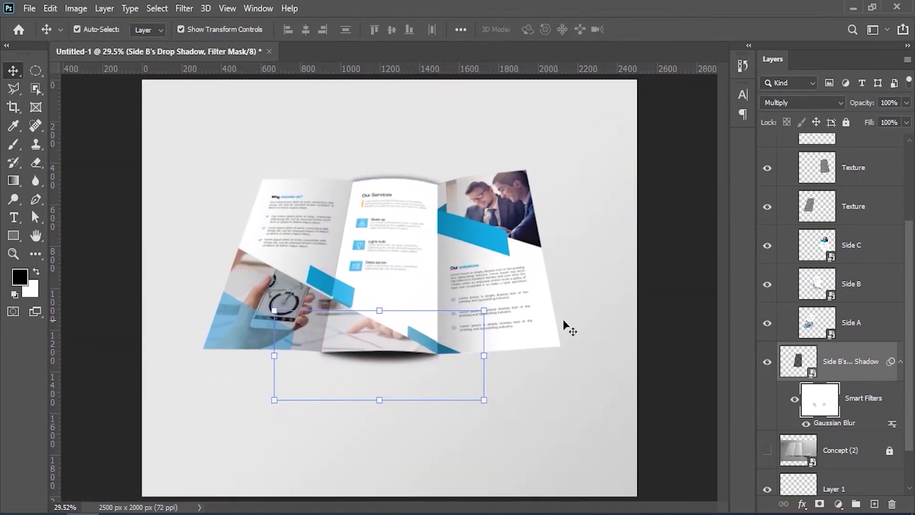
pyautogui.click(16, 89)
pyautogui.press('v')
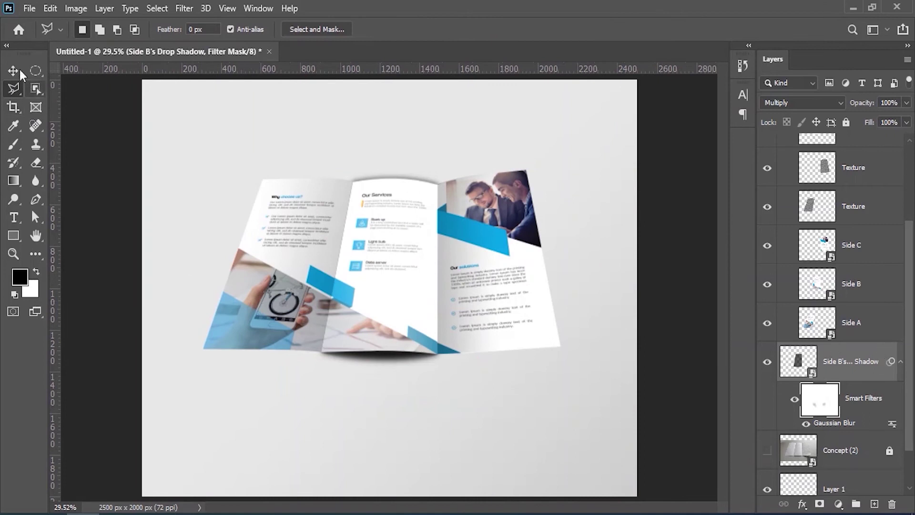
# Add a Drop Shadow layer style to the Side A layer.
pyautogui.click(830, 329)
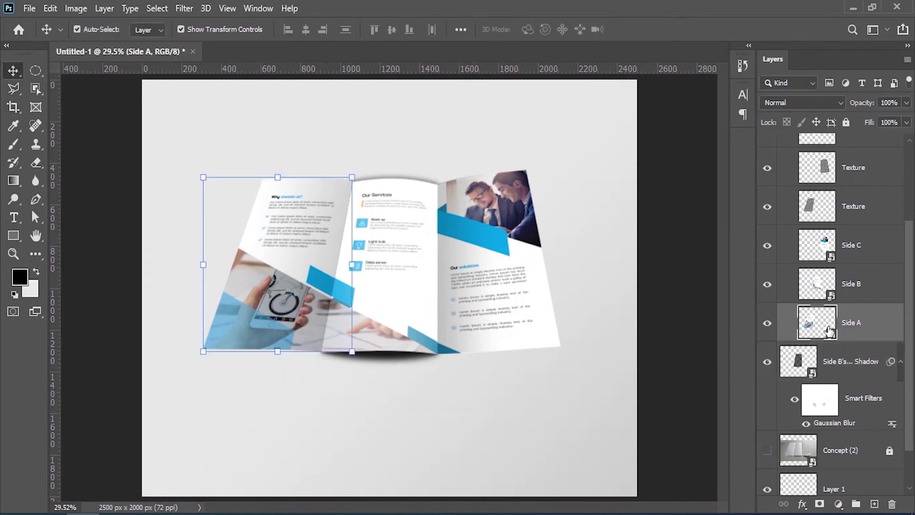
pyautogui.click(802, 505)
pyautogui.click(817, 491)
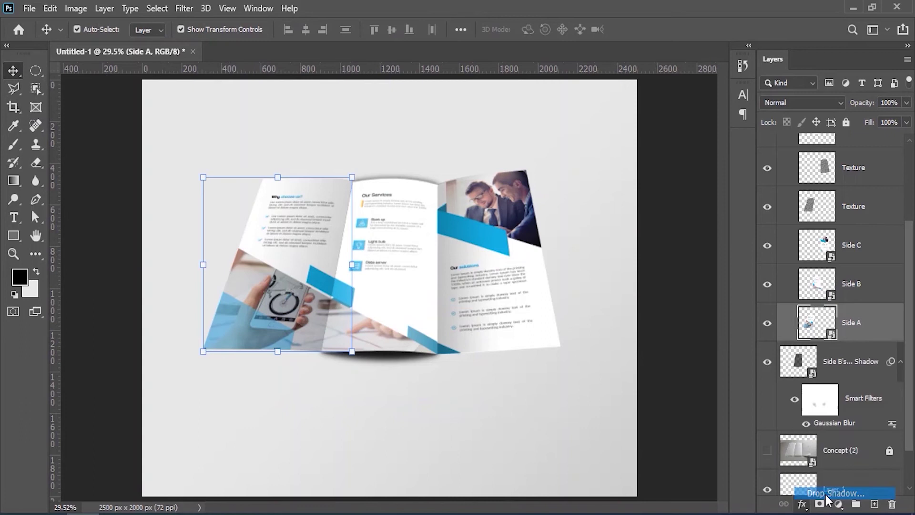
pyautogui.click(856, 81)
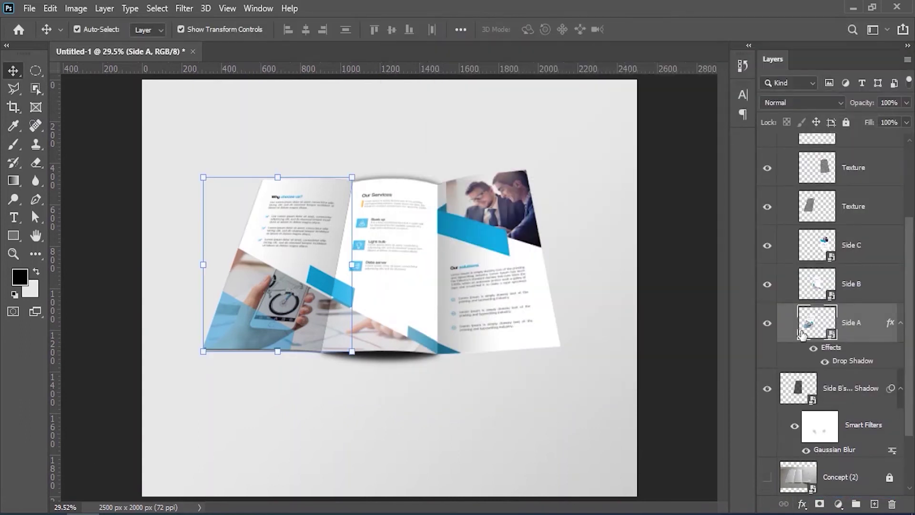
# Convert Side A's Drop Shadow effect into its own layer and place it outside the group, directly above the Side B shadow layer.
pyautogui.click(104, 9)
pyautogui.moveTo(163, 144)
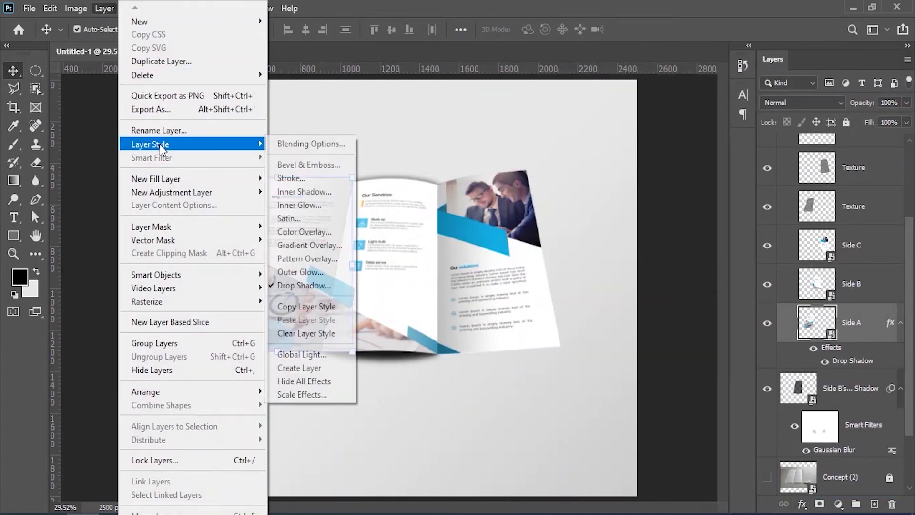
pyautogui.click(300, 367)
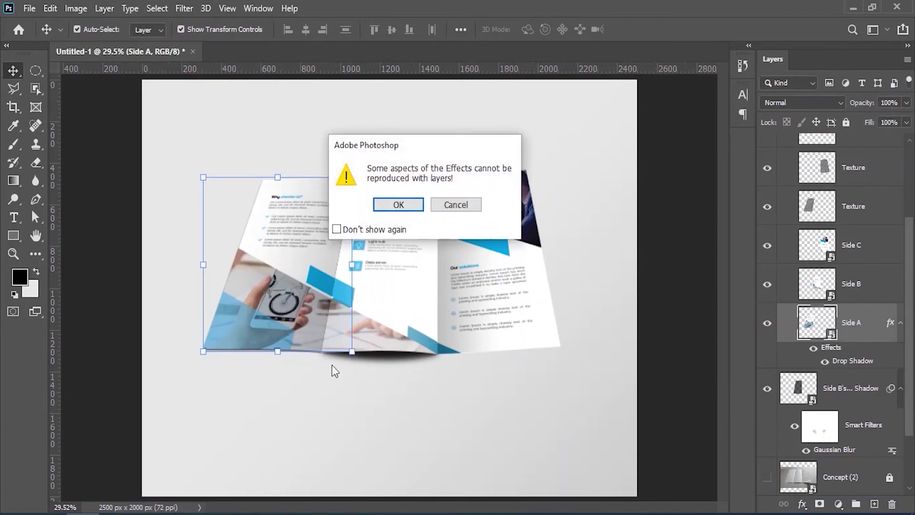
pyautogui.click(398, 205)
pyautogui.click(824, 366)
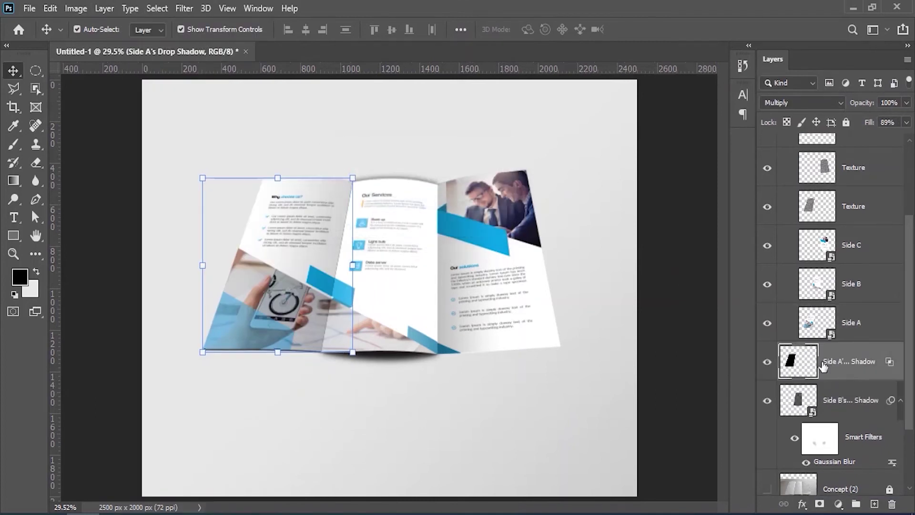
# Transform the Side A shadow layer by pulling its lower-left corner slightly down below the panel.
pyautogui.moveTo(258, 352); pyautogui.dragTo(303, 351)
pyautogui.moveTo(330, 330); pyautogui.dragTo(487, 365)
pyautogui.click(50, 8)
pyautogui.click(120, 314)
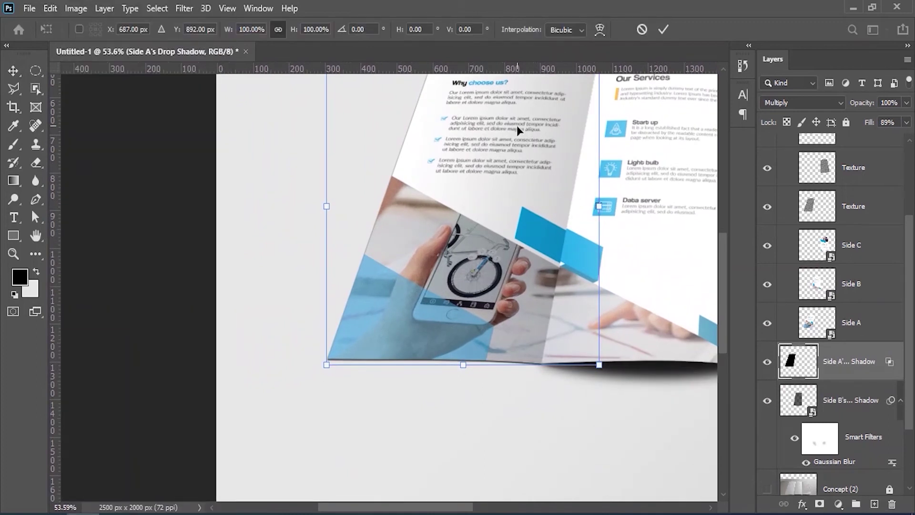
pyautogui.rightClick(420, 223)
pyautogui.click(429, 289)
pyautogui.moveTo(329, 365); pyautogui.dragTo(329, 369)
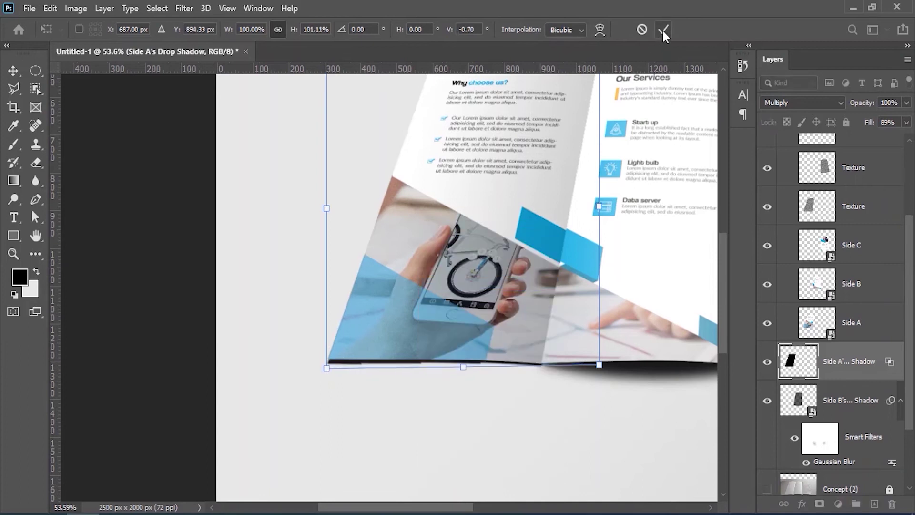
pyautogui.click(663, 30)
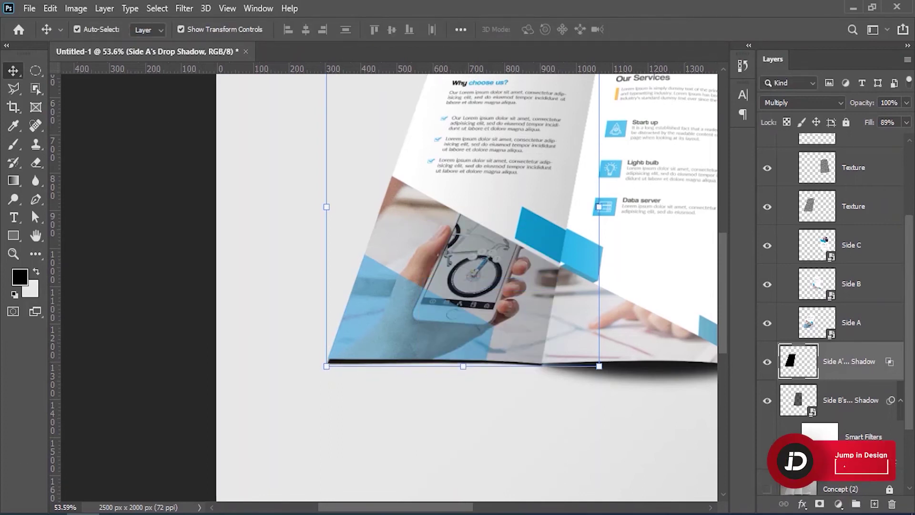
# Check the Concept (2) reference, hide it again, and warp the Side A shadow's lower edge into a shallow downward curve beneath the panel.
pyautogui.scroll(-2, 845, 467)
pyautogui.click(768, 430)
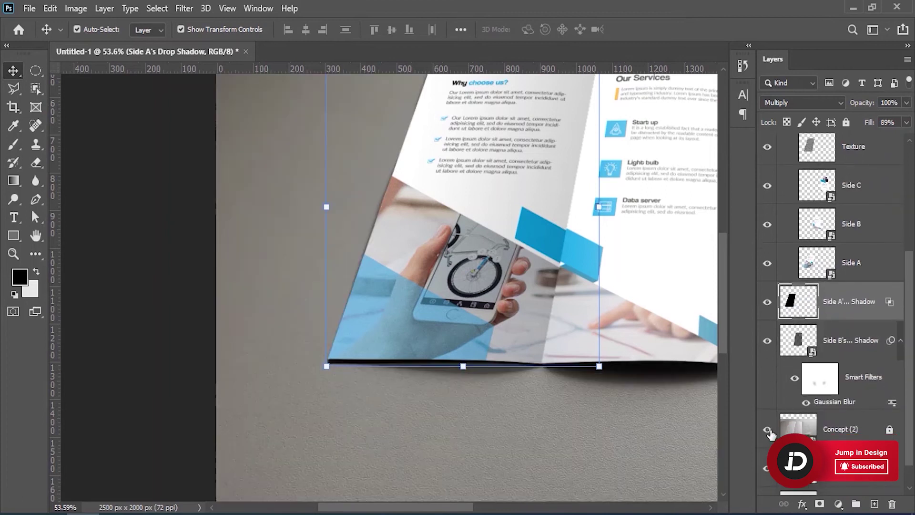
pyautogui.click(768, 430)
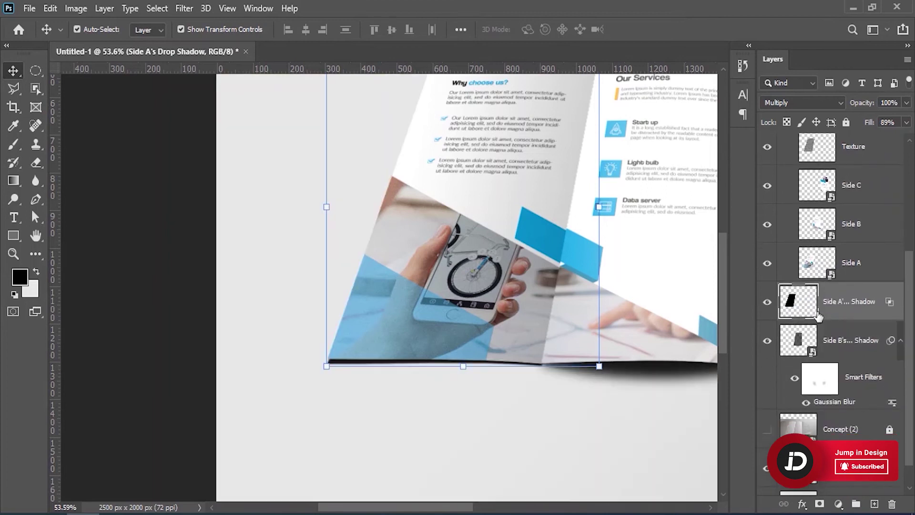
pyautogui.click(50, 8)
pyautogui.click(101, 314)
pyautogui.click(600, 29)
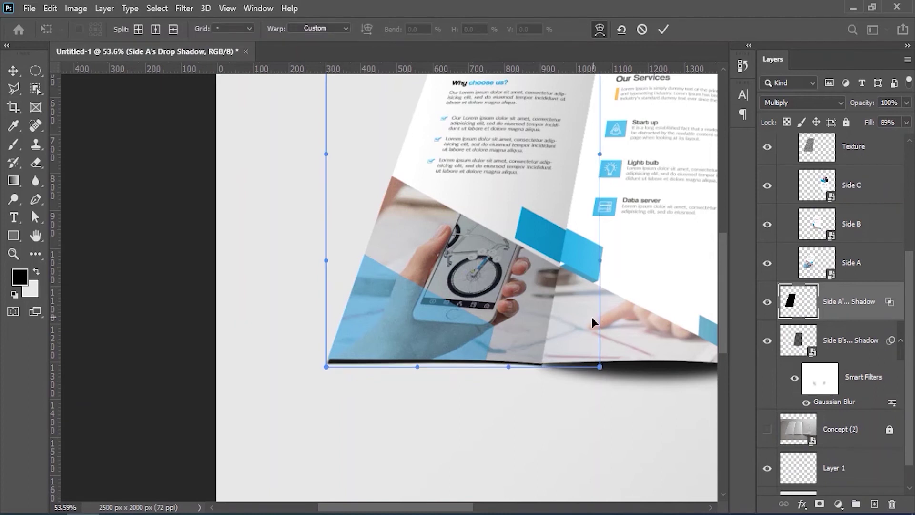
pyautogui.moveTo(508, 367); pyautogui.dragTo(516, 409)
pyautogui.moveTo(602, 369); pyautogui.dragTo(596, 331)
pyautogui.moveTo(510, 411); pyautogui.dragTo(508, 402)
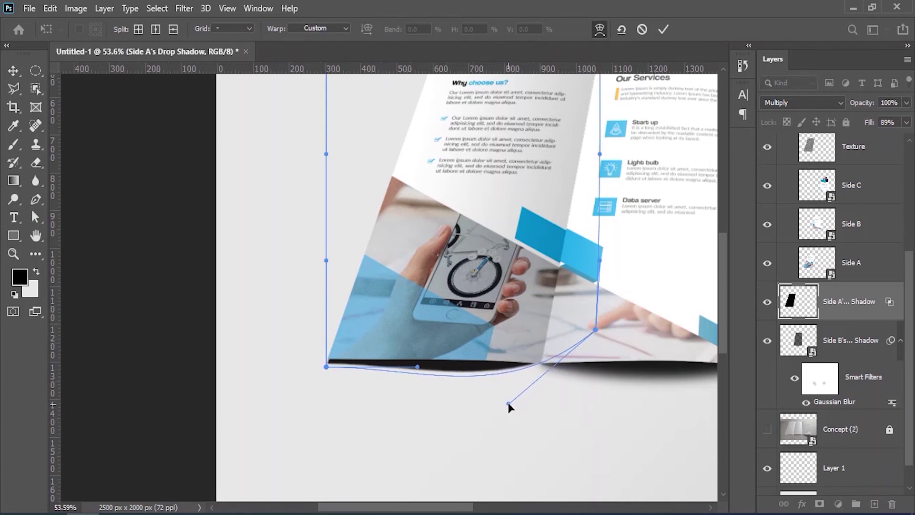
pyautogui.moveTo(596, 330); pyautogui.dragTo(598, 336)
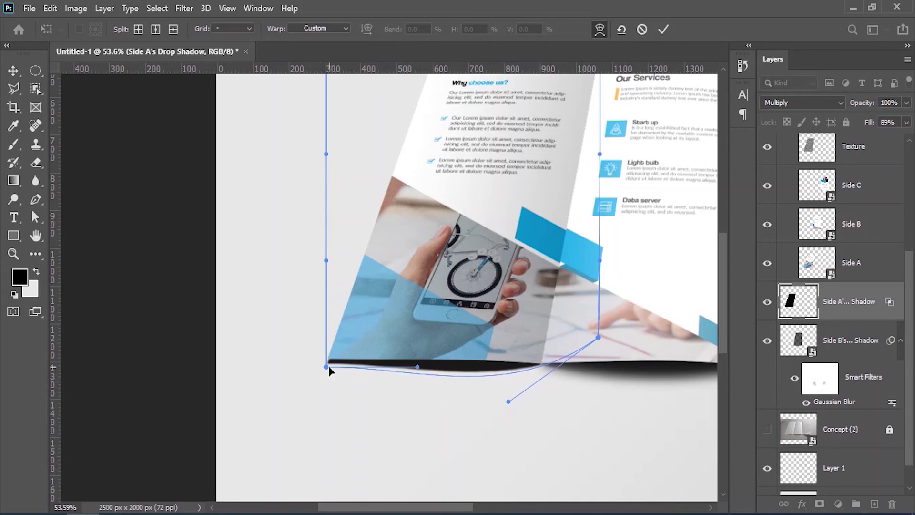
pyautogui.moveTo(327, 365); pyautogui.dragTo(328, 365)
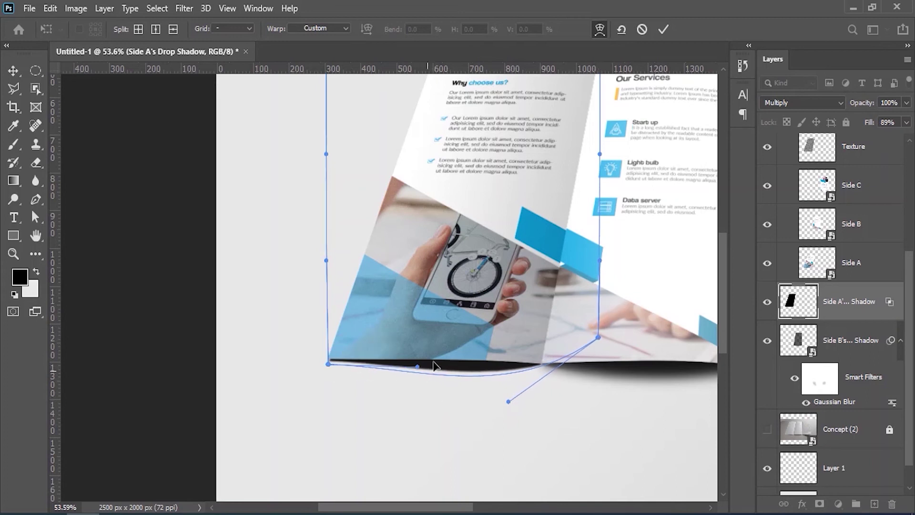
pyautogui.click(664, 30)
# Try repeating the last Gaussian Blur on the Side A shadow layer and undo it.
pyautogui.click(183, 9)
pyautogui.click(193, 21)
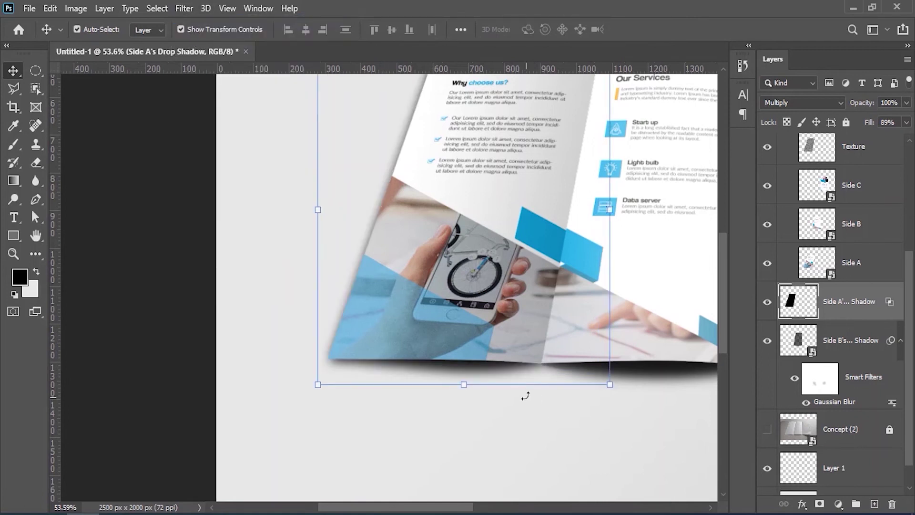
pyautogui.click(50, 9)
pyautogui.click(72, 22)
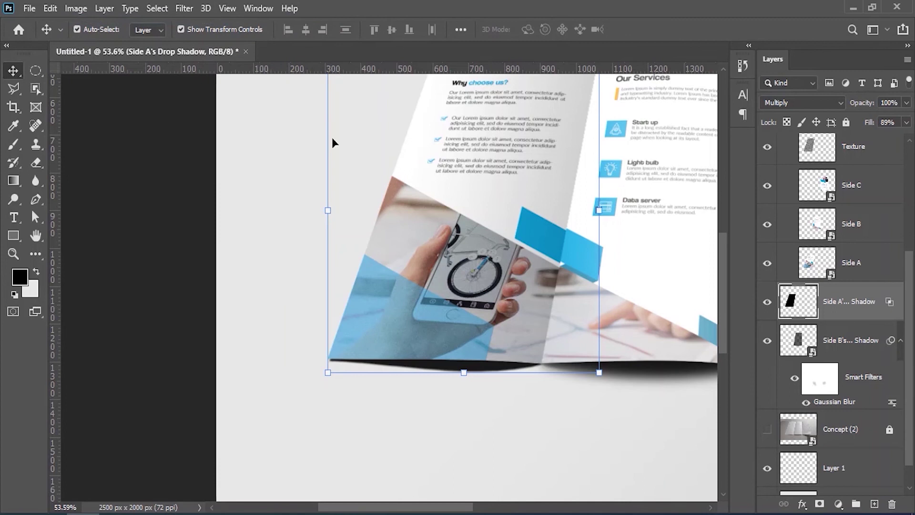
# Convert the Side A shadow layer to a smart object and apply a Gaussian Blur with a 7.6-pixel radius.
pyautogui.rightClick(856, 318)
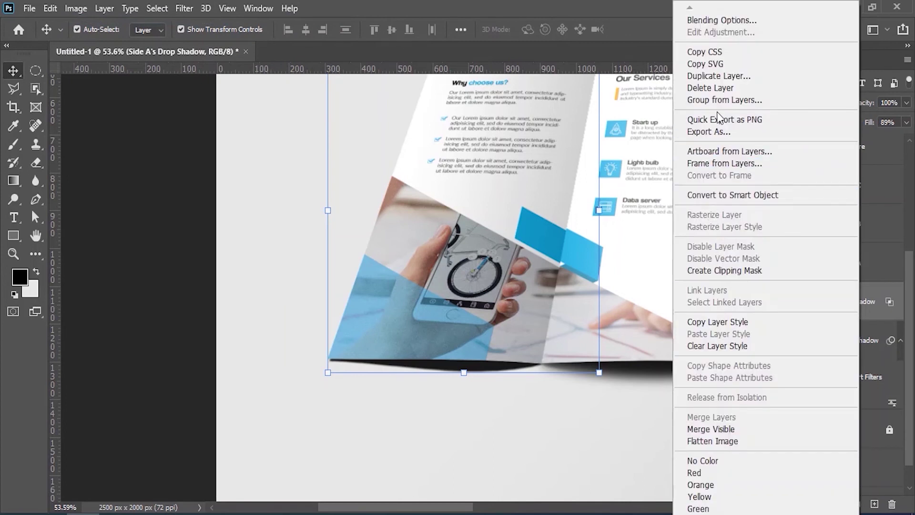
pyautogui.click(724, 196)
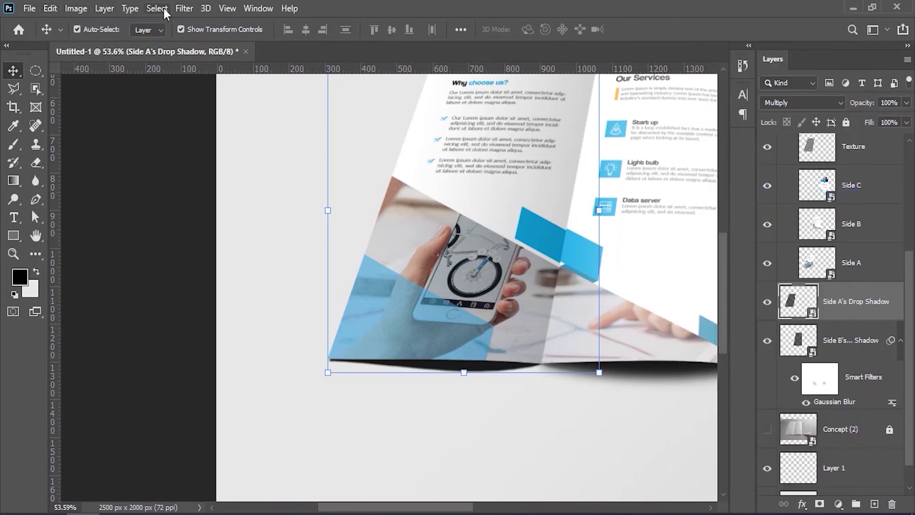
pyautogui.click(184, 8)
pyautogui.moveTo(214, 167)
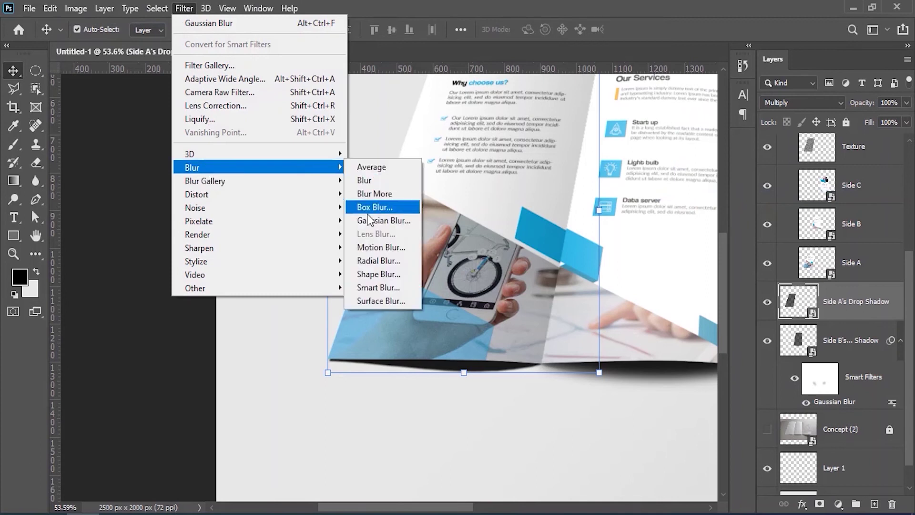
pyautogui.click(381, 221)
pyautogui.moveTo(616, 281); pyautogui.dragTo(606, 279)
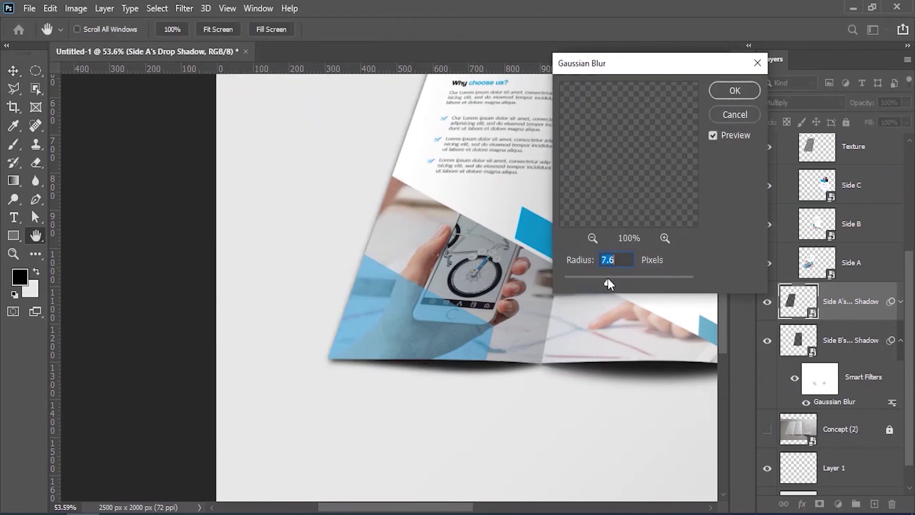
pyautogui.click(734, 91)
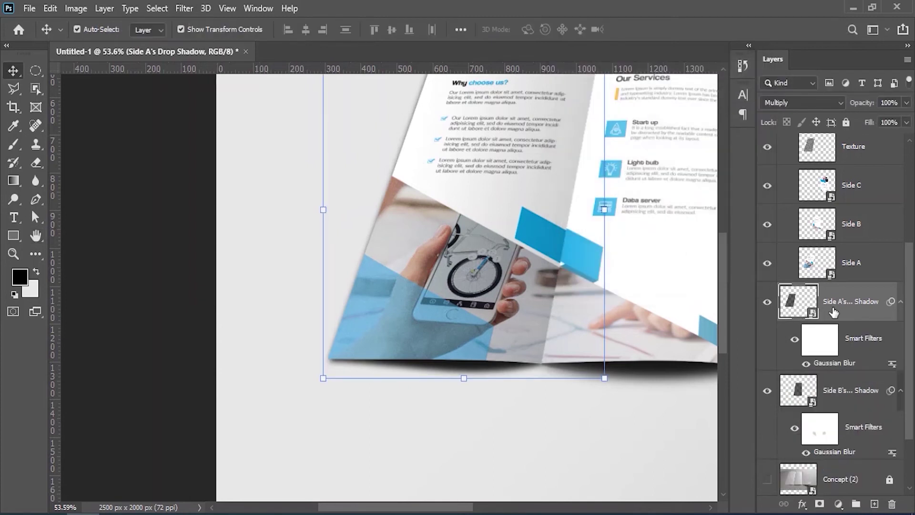
# Paint black at 9% brush opacity on the Side A shadow's filter mask to fade the shadow around the panel's lower corners.
pyautogui.click(824, 346)
pyautogui.click(13, 144)
pyautogui.moveTo(325, 365)
pyautogui.mouseDown()
pyautogui.moveTo(354, 372)
pyautogui.moveTo(259, 369)
pyautogui.mouseUp()
pyautogui.moveTo(545, 377)
pyautogui.mouseDown()
pyautogui.moveTo(497, 397)
pyautogui.moveTo(529, 389)
pyautogui.mouseUp()
pyautogui.moveTo(350, 376)
pyautogui.mouseDown()
pyautogui.moveTo(354, 368)
pyautogui.moveTo(300, 362)
pyautogui.moveTo(334, 331)
pyautogui.mouseUp()
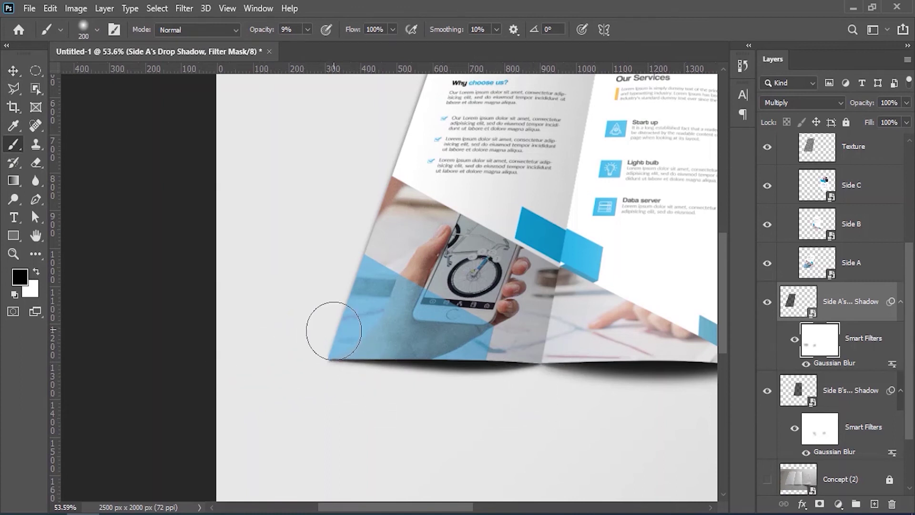
# Fade the Side A shadow along the panel's outer and upper edges on its filter mask, raising the brush opacity to 29%.
pyautogui.click(13, 71)
pyautogui.moveTo(589, 192); pyautogui.dragTo(516, 222)
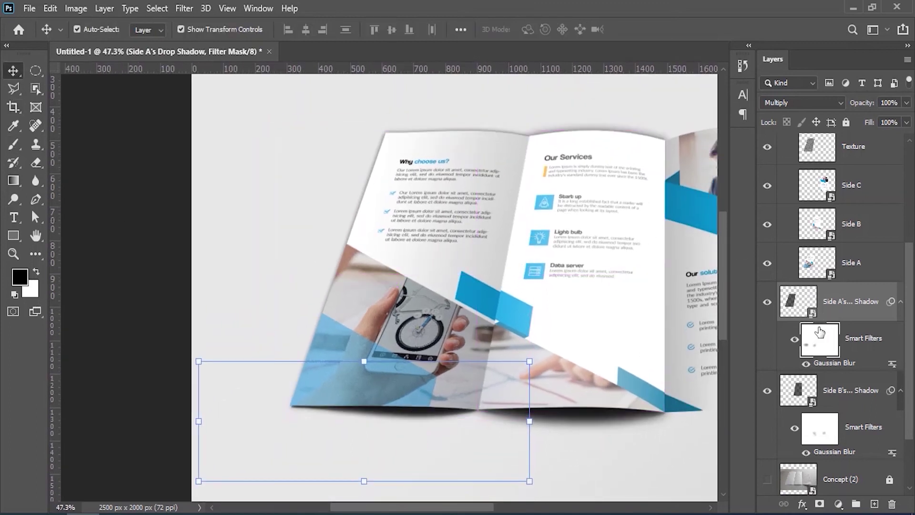
pyautogui.click(13, 144)
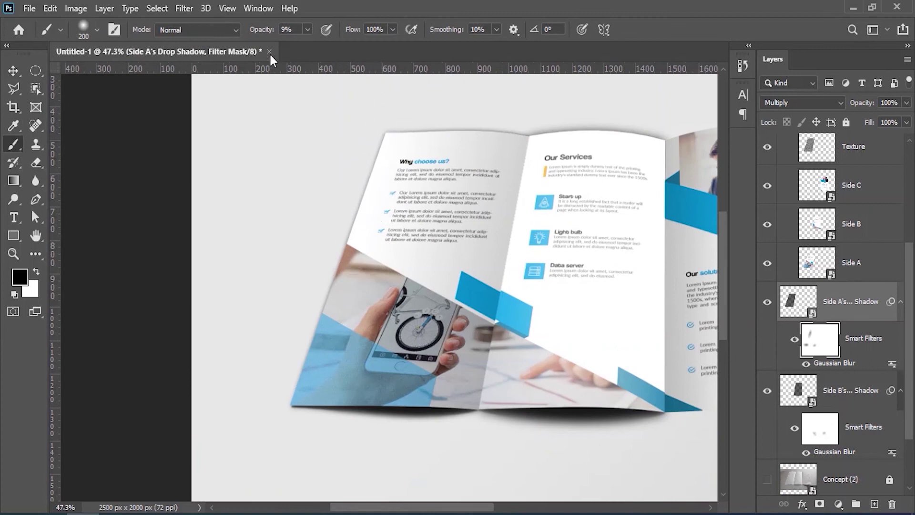
pyautogui.moveTo(380, 149)
pyautogui.mouseDown()
pyautogui.moveTo(400, 120)
pyautogui.moveTo(456, 128)
pyautogui.moveTo(423, 136)
pyautogui.mouseUp()
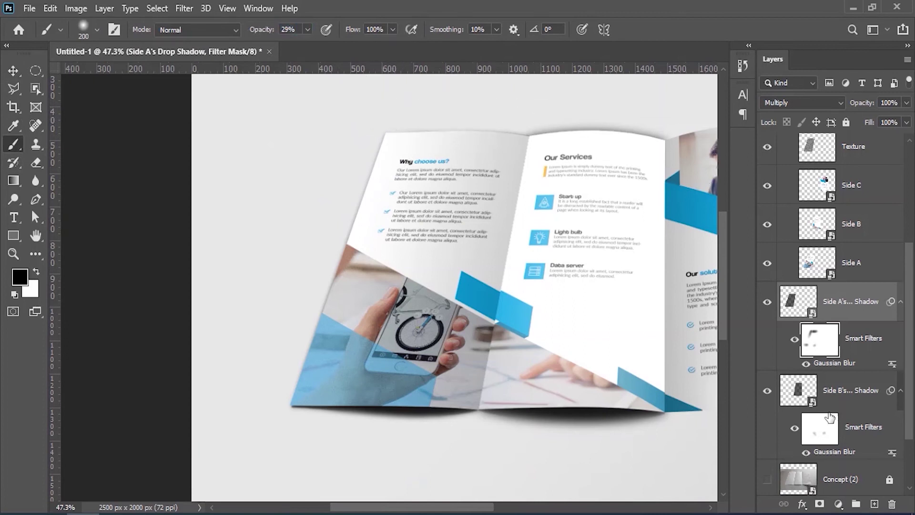
# Paint black at 29% brush opacity on the Side B shadow's filter mask along the middle panel's upper edge.
pyautogui.click(820, 428)
pyautogui.hscroll(3, 556, 241)
pyautogui.moveTo(446, 129)
pyautogui.mouseDown()
pyautogui.moveTo(527, 126)
pyautogui.moveTo(446, 127)
pyautogui.moveTo(459, 157)
pyautogui.moveTo(518, 134)
pyautogui.mouseUp()
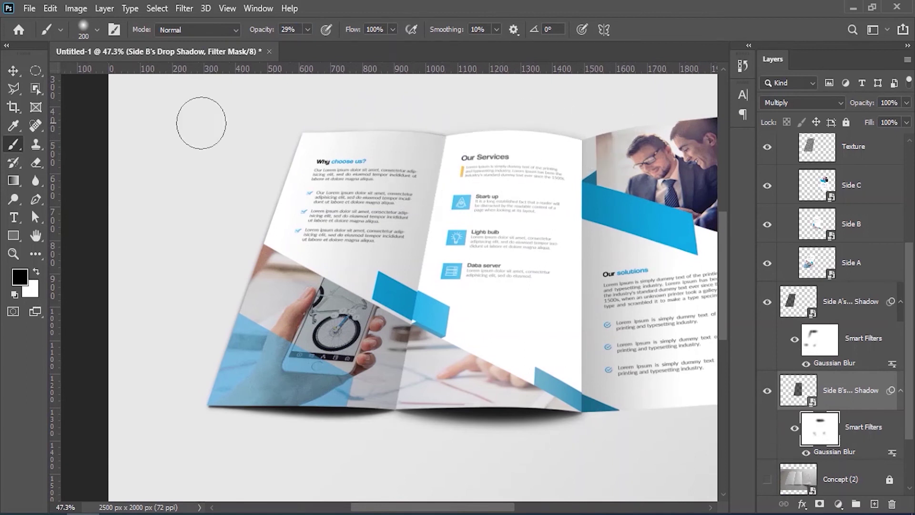
pyautogui.click(14, 72)
pyautogui.moveTo(476, 279); pyautogui.dragTo(419, 280)
pyautogui.moveTo(568, 272); pyautogui.dragTo(583, 292)
pyautogui.press('l')
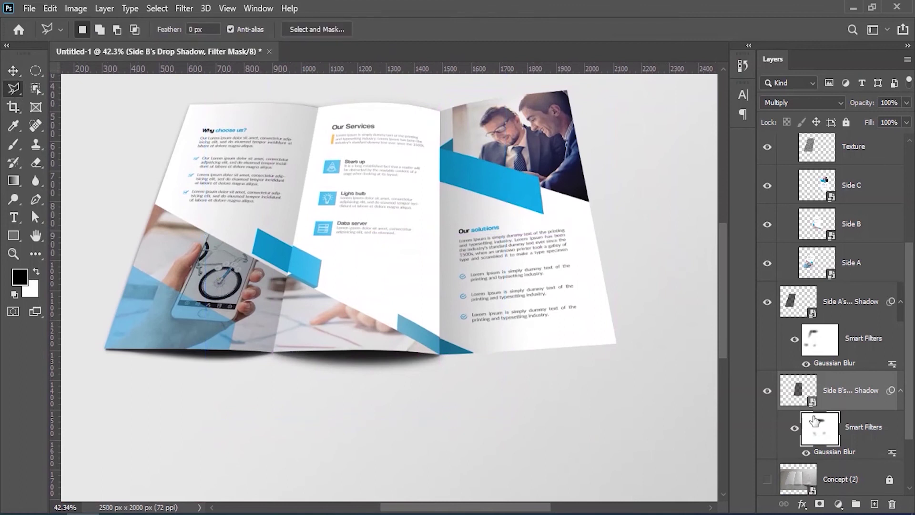
# Create a new layer below the Edit me group and draw a polygonal selection extending beneath the Side C panel's lower edge.
pyautogui.click(825, 273)
pyautogui.click(848, 307)
pyautogui.hotkey('ctrl', 'shift', 'alt', 'n')
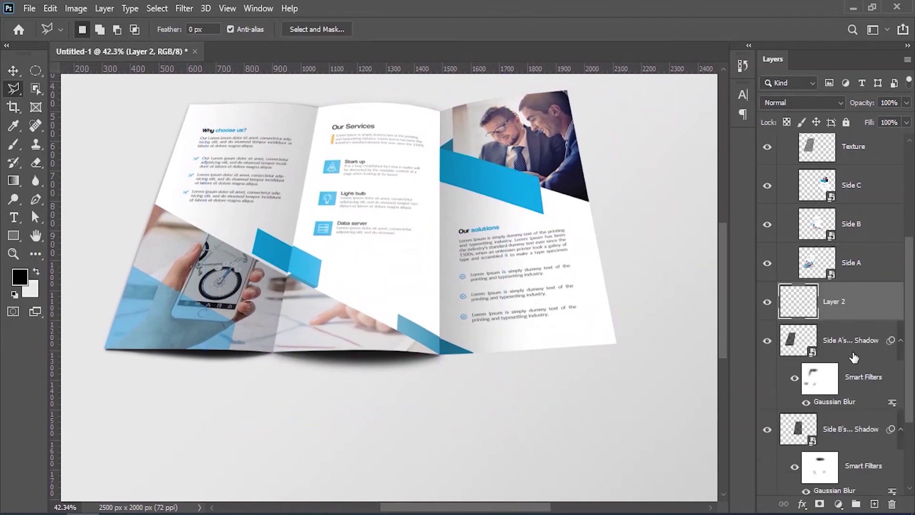
pyautogui.scroll(4, 449, 358)
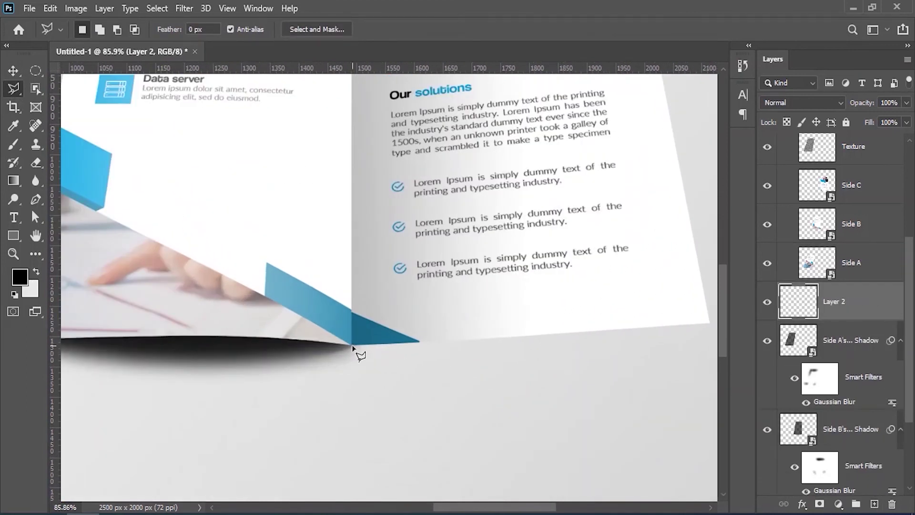
pyautogui.scroll(-4, 409, 379)
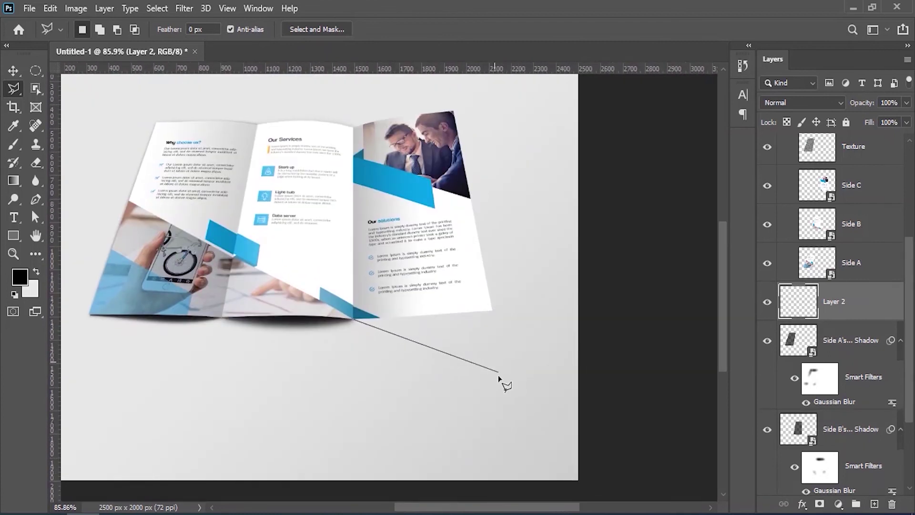
pyautogui.click(504, 281)
pyautogui.click(409, 244)
pyautogui.doubleClick(358, 265)
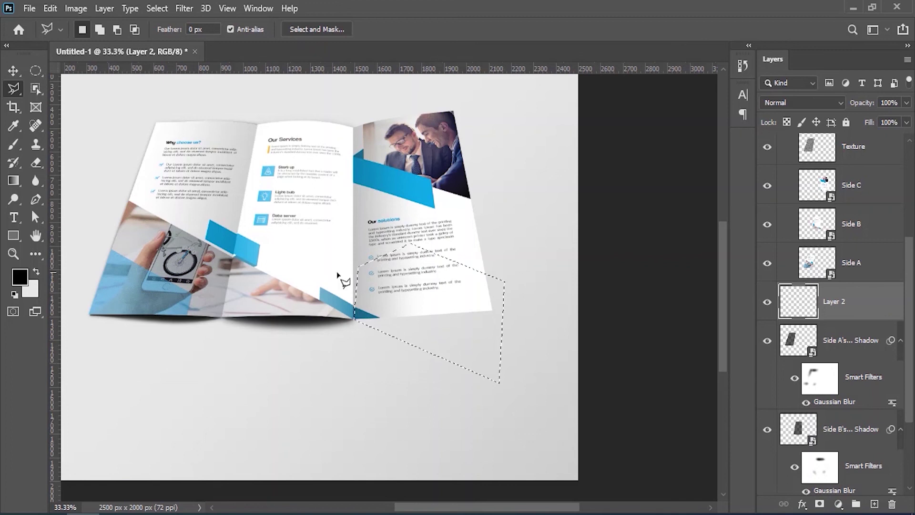
# Fill the polygonal selection with a diagonal black-to-white linear gradient, redrawing it until the darkness sits against the Side B and C fold.
pyautogui.click(17, 179)
pyautogui.moveTo(439, 317)
pyautogui.mouseDown()
pyautogui.moveTo(380, 267)
pyautogui.moveTo(377, 238)
pyautogui.mouseUp()
pyautogui.hotkey('ctrl', 'z')
pyautogui.moveTo(462, 356); pyautogui.dragTo(362, 252)
pyautogui.hotkey('ctrl', 'z')
pyautogui.moveTo(474, 341); pyautogui.dragTo(375, 274)
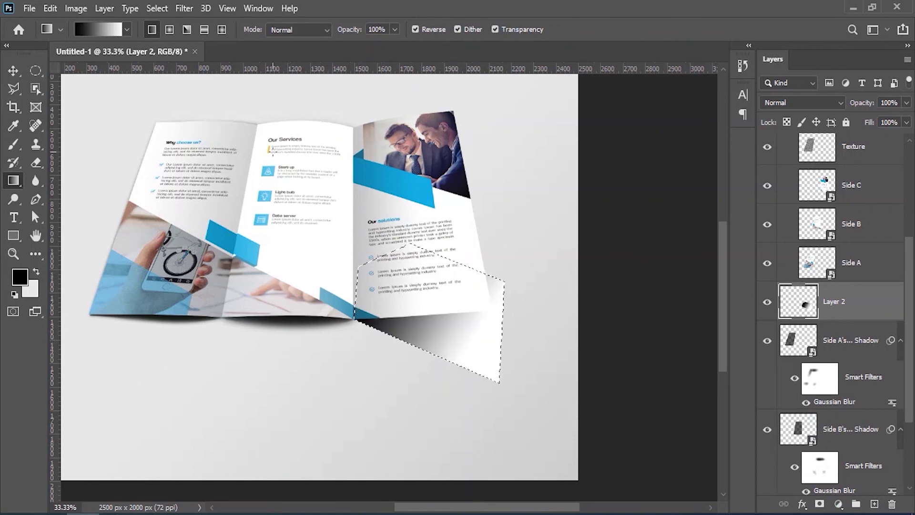
# Clear the selection and set Layer 2's blend mode to Multiply.
pyautogui.click(157, 9)
pyautogui.click(167, 37)
pyautogui.click(801, 102)
pyautogui.click(772, 153)
pyautogui.click(184, 8)
pyautogui.click(200, 24)
pyautogui.click(191, 8)
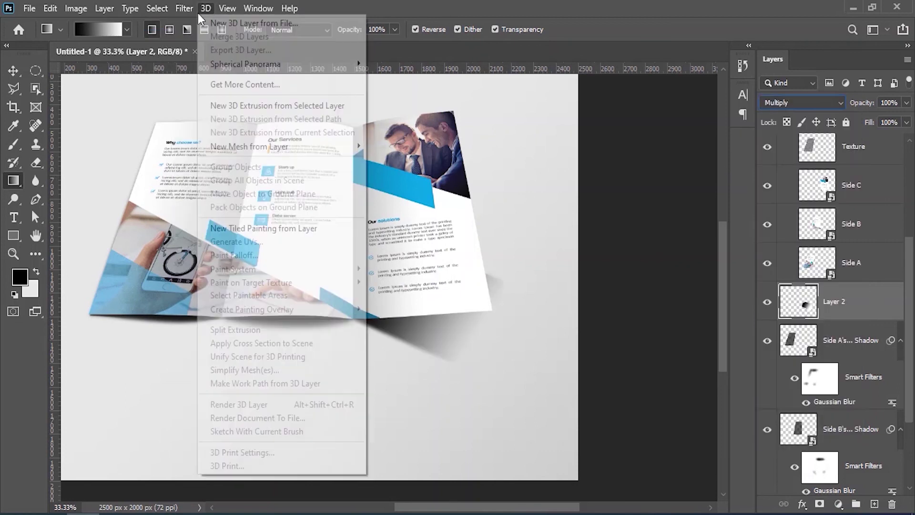
pyautogui.click(190, 23)
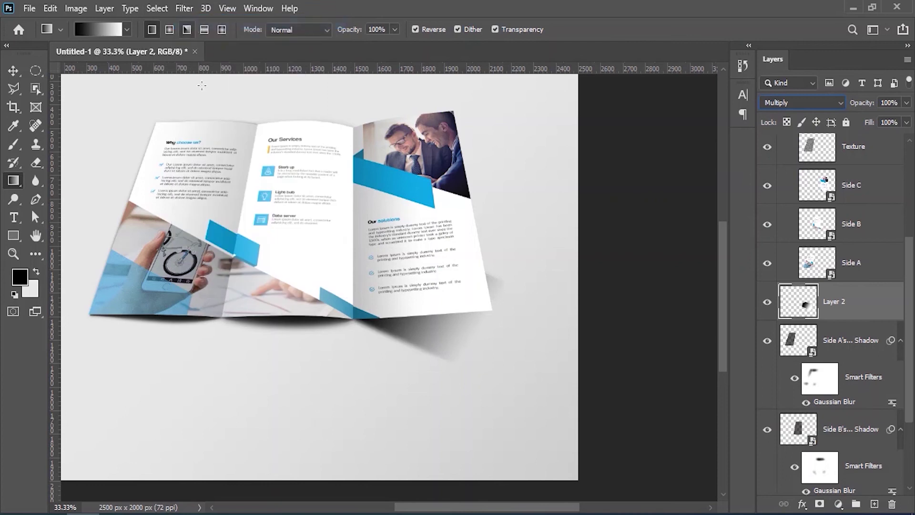
pyautogui.click(53, 8)
pyautogui.click(72, 16)
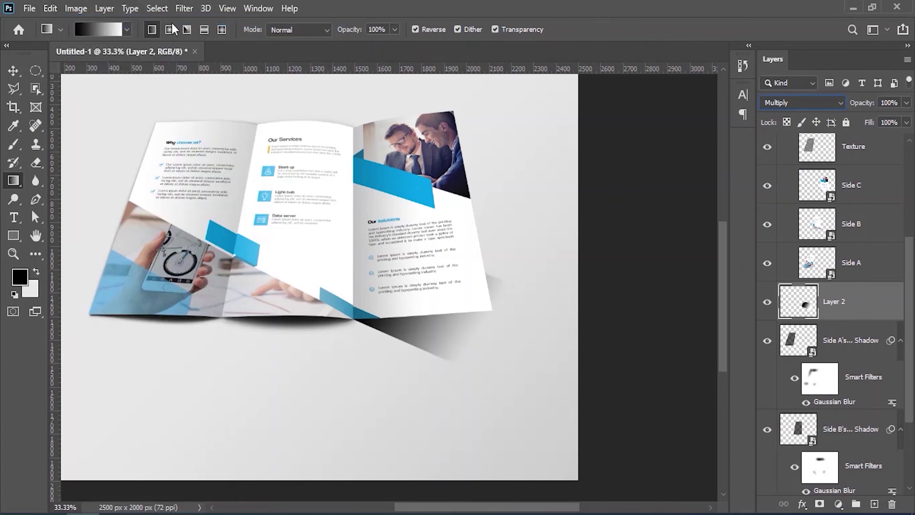
# Convert Layer 2 to a smart object and apply the last-used Gaussian Blur to it twice.
pyautogui.rightClick(868, 300)
pyautogui.click(752, 199)
pyautogui.click(184, 8)
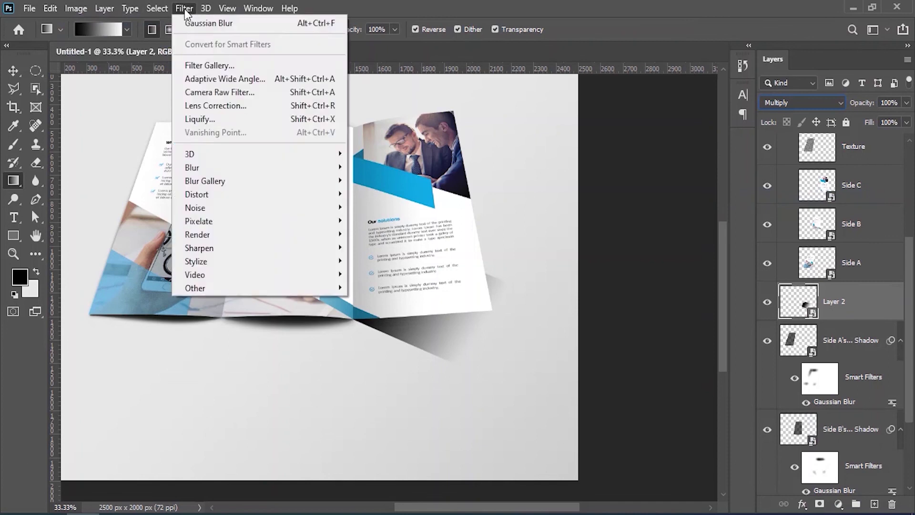
pyautogui.click(209, 23)
pyautogui.click(731, 91)
pyautogui.click(205, 9)
pyautogui.moveTo(184, 8)
pyautogui.click(209, 22)
pyautogui.click(731, 90)
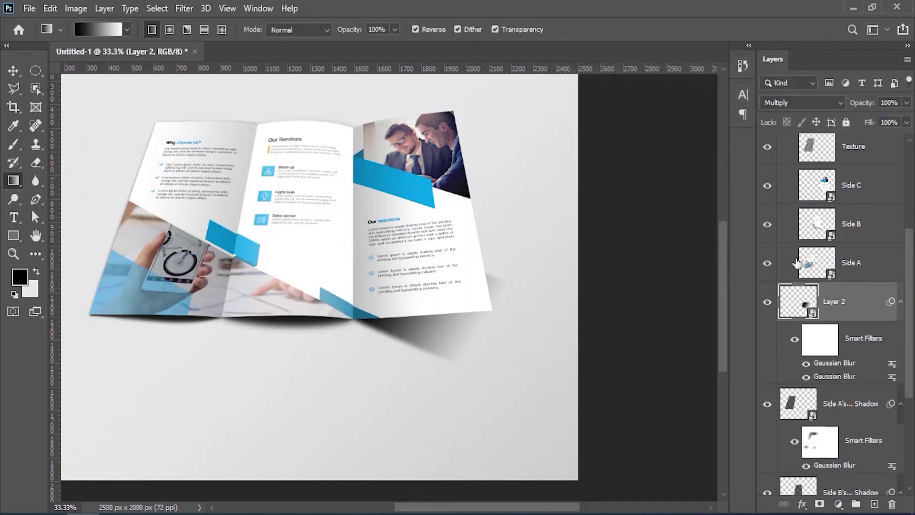
# Set Layer 2's opacity to 93% and paint black at 81% brush opacity on its filter mask beside Side C's outer edge.
pyautogui.moveTo(861, 104); pyautogui.dragTo(853, 104)
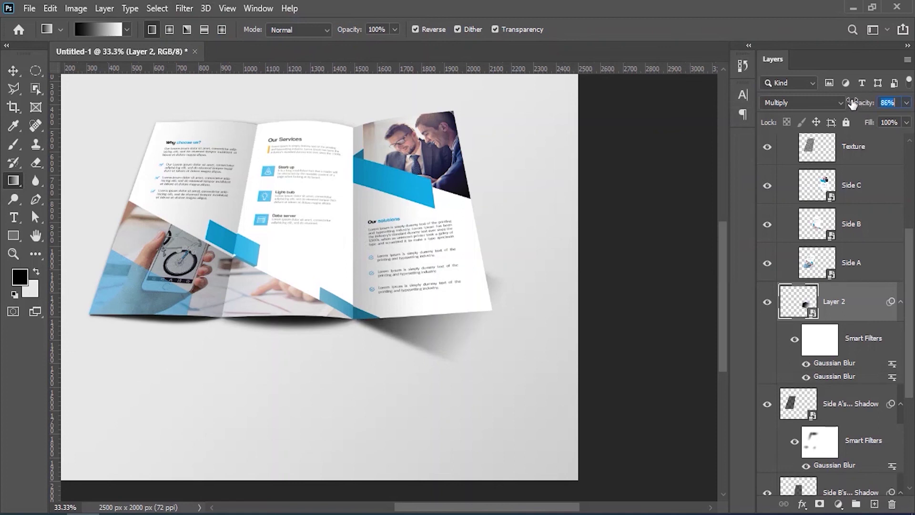
pyautogui.click(836, 353)
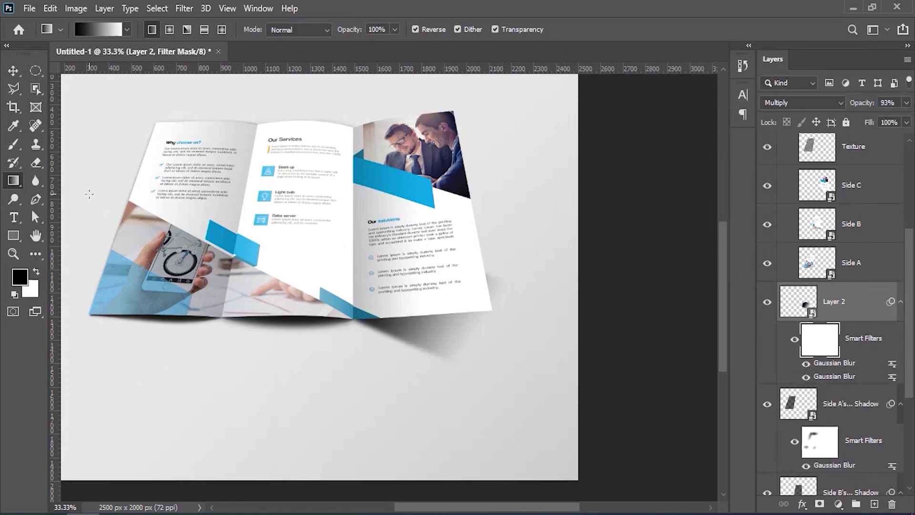
pyautogui.click(14, 146)
pyautogui.moveTo(533, 289)
pyautogui.mouseDown()
pyautogui.moveTo(510, 272)
pyautogui.moveTo(509, 281)
pyautogui.mouseUp()
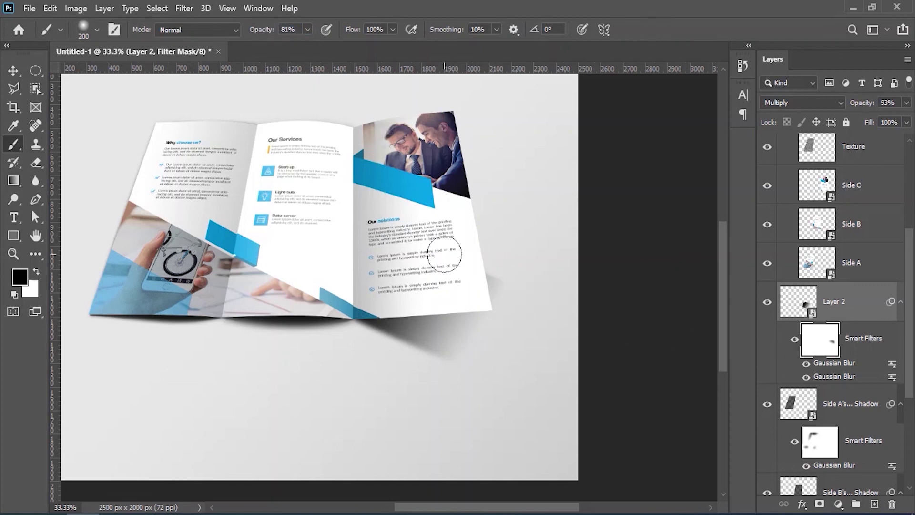
pyautogui.moveTo(494, 279); pyautogui.dragTo(511, 295)
pyautogui.click(768, 302)
pyautogui.click(767, 302)
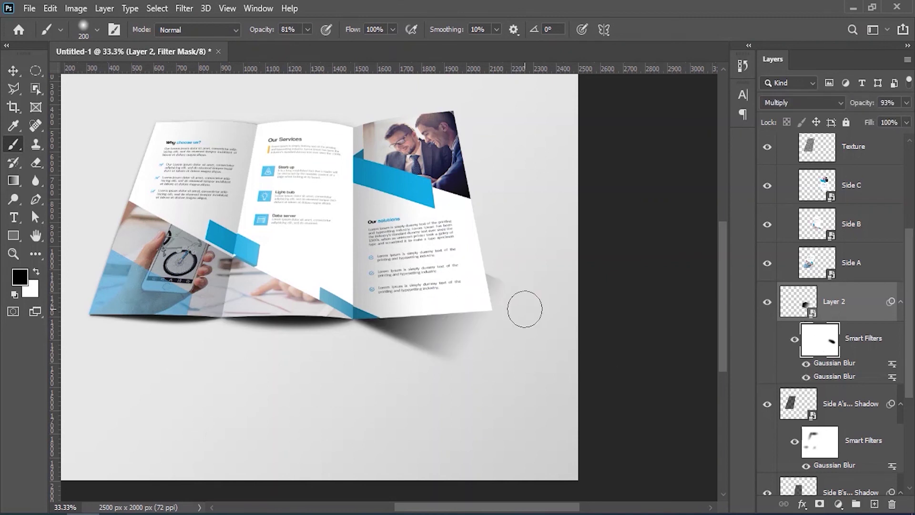
# Enlarge the brush to 400, raise its opacity to 100% and paint the filter mask beside Side C's outer edge again.
pyautogui.press(']')
pyautogui.press(']')
pyautogui.press(']')
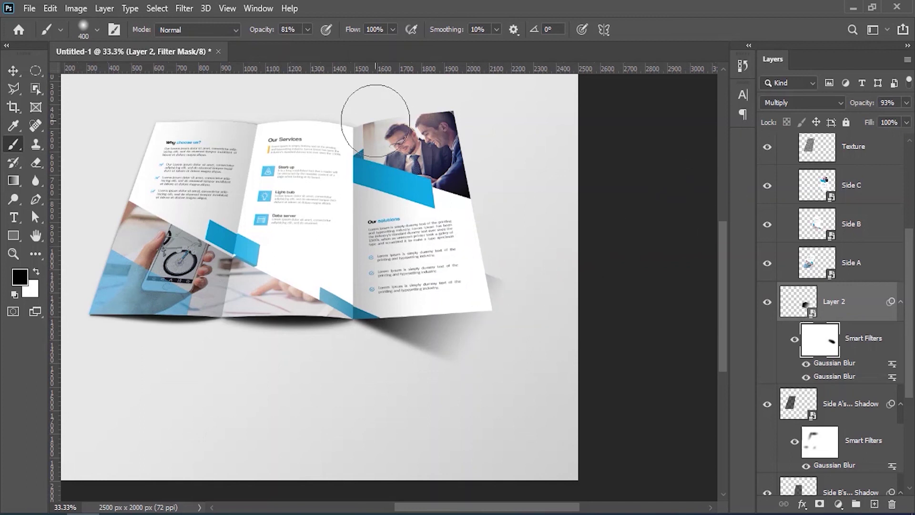
pyautogui.press('0')
pyautogui.click(501, 276)
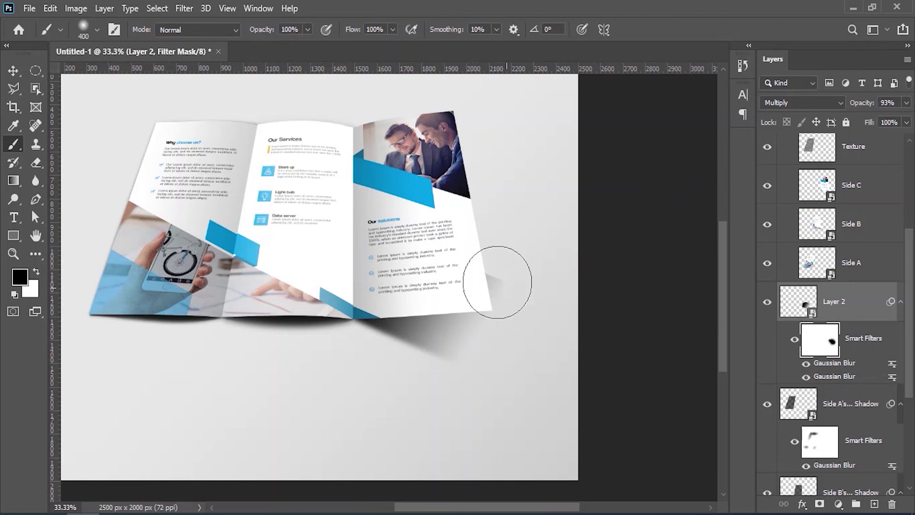
pyautogui.scroll(3, 486, 279)
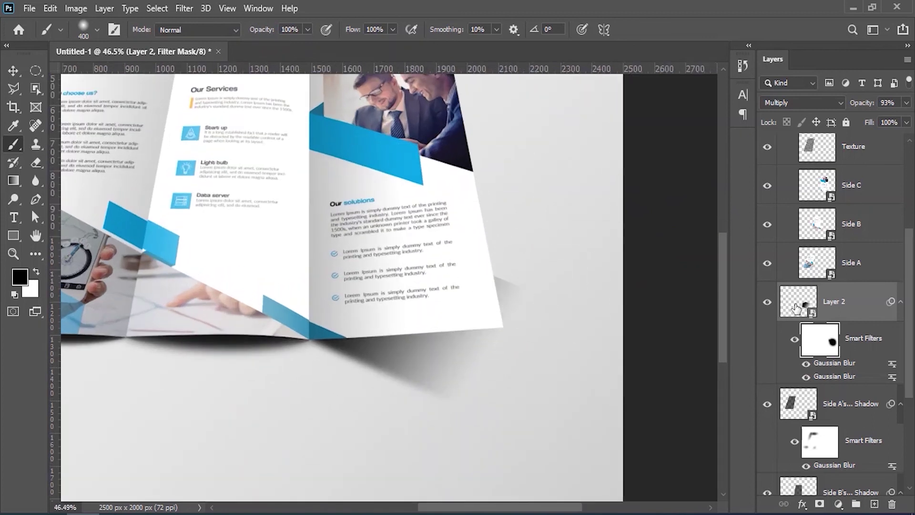
pyautogui.click(786, 308)
pyautogui.click(766, 301)
pyautogui.click(767, 301)
pyautogui.click(813, 338)
pyautogui.click(828, 309)
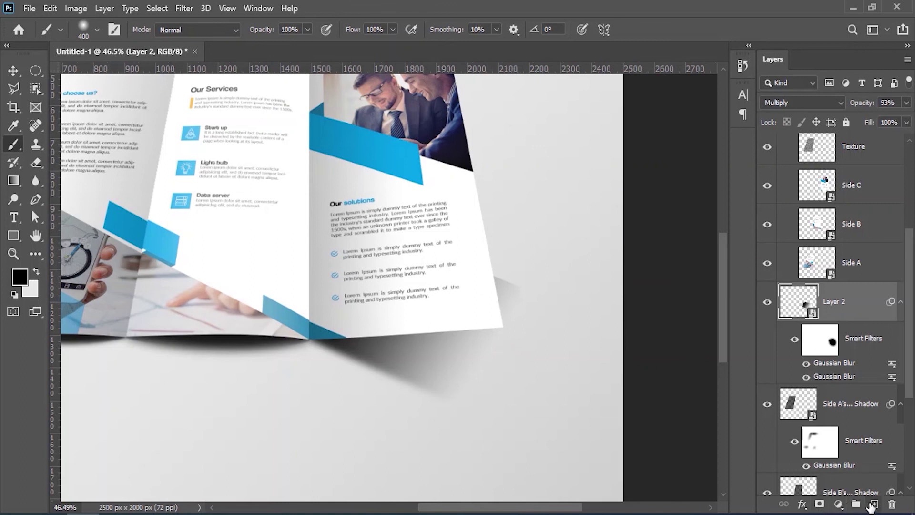
pyautogui.click(802, 504)
pyautogui.click(747, 499)
pyautogui.click(818, 342)
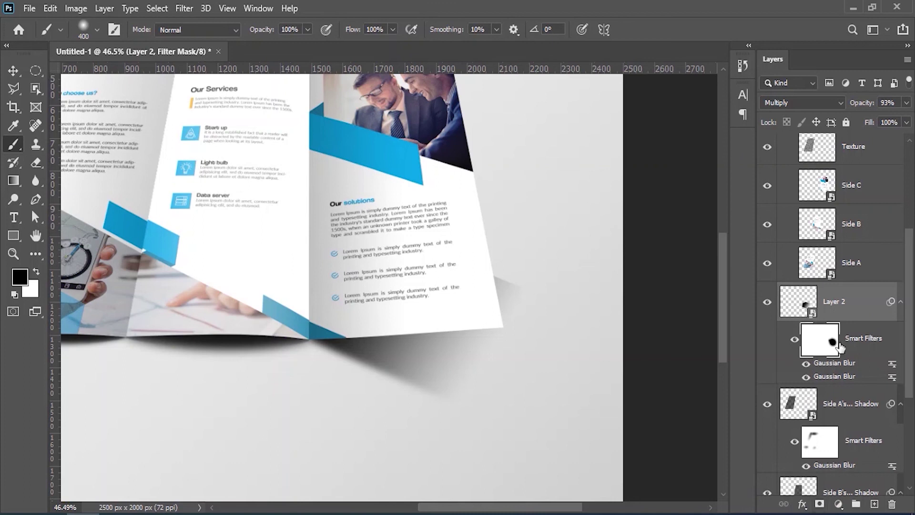
# Add a layer mask to Layer 2 and paint black on it to hide the stray shadow beside Side C's outer edge.
pyautogui.click(842, 310)
pyautogui.click(818, 505)
pyautogui.moveTo(492, 273); pyautogui.dragTo(534, 277)
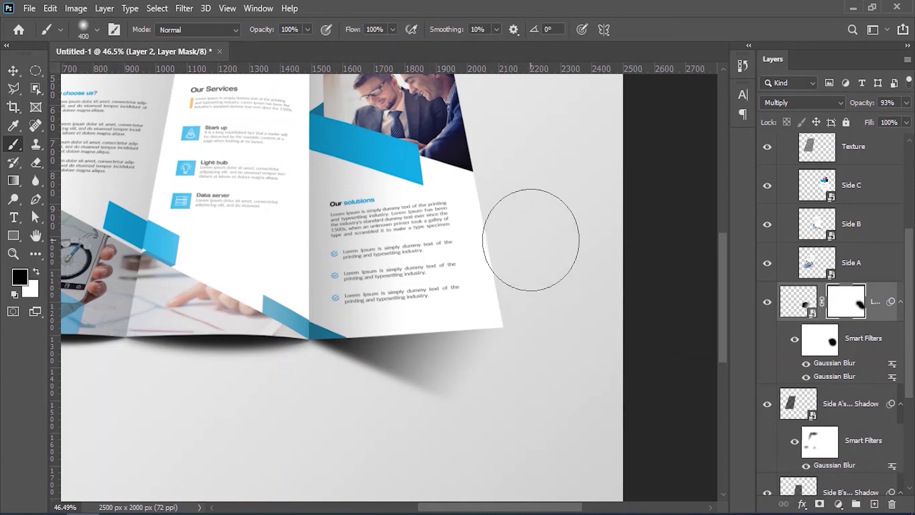
pyautogui.click(11, 73)
pyautogui.scroll(-3, 317, 280)
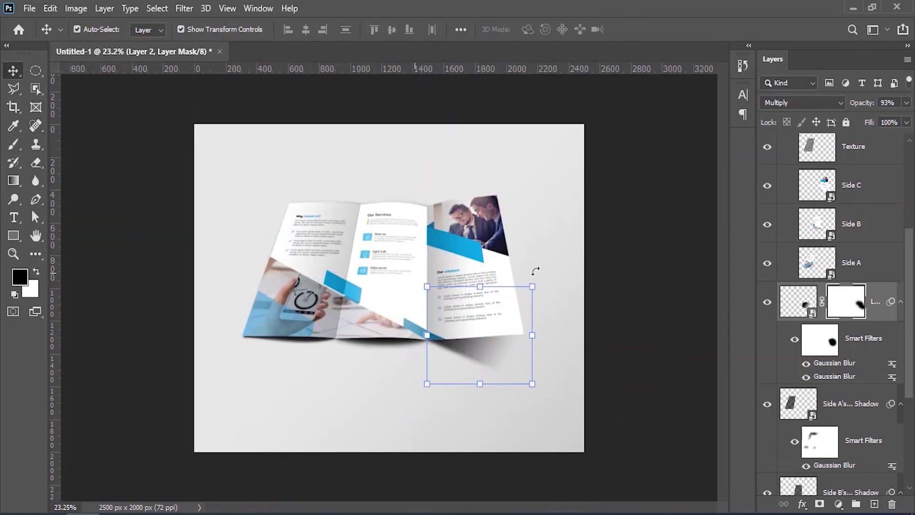
pyautogui.click(647, 274)
pyautogui.scroll(1, 407, 330)
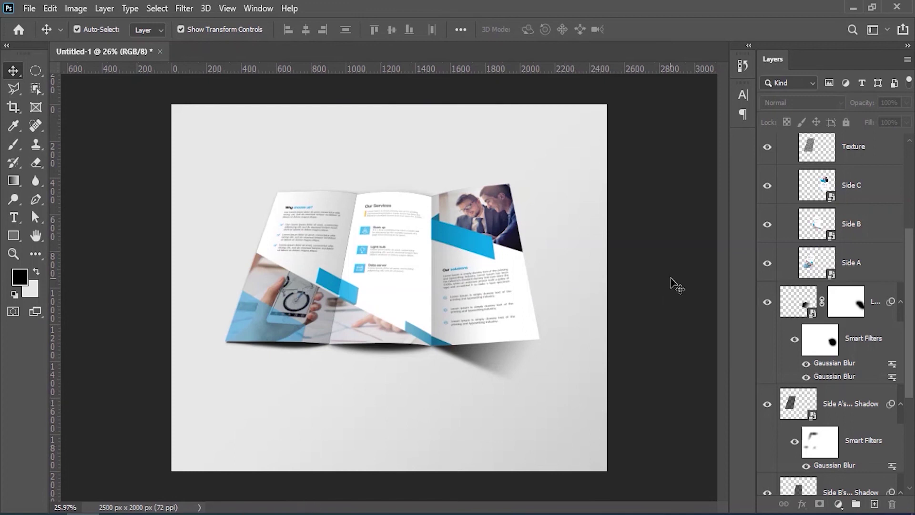
# Collapse the Edit me group, group Layer 2 with the Side A and Side B shadow layers, and name the group Shadows.
pyautogui.scroll(5, 811, 215)
pyautogui.click(782, 142)
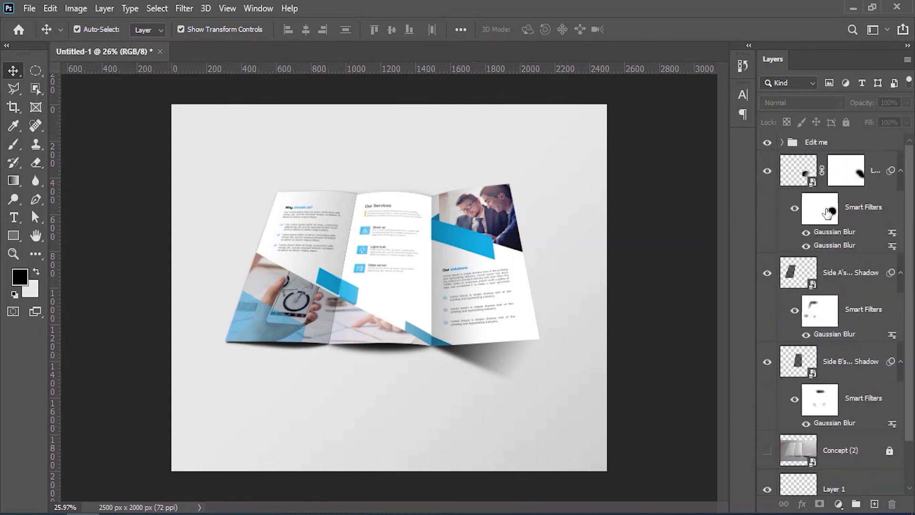
pyautogui.click(806, 177)
pyautogui.scroll(-1, 840, 332)
pyautogui.keyDown('shift'); pyautogui.click(845, 359); pyautogui.keyUp('shift')
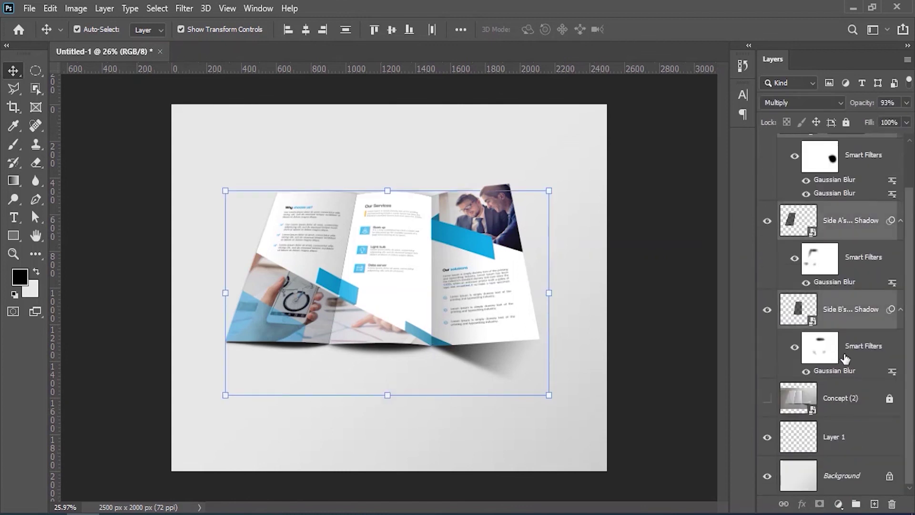
pyautogui.click(104, 8)
pyautogui.click(153, 344)
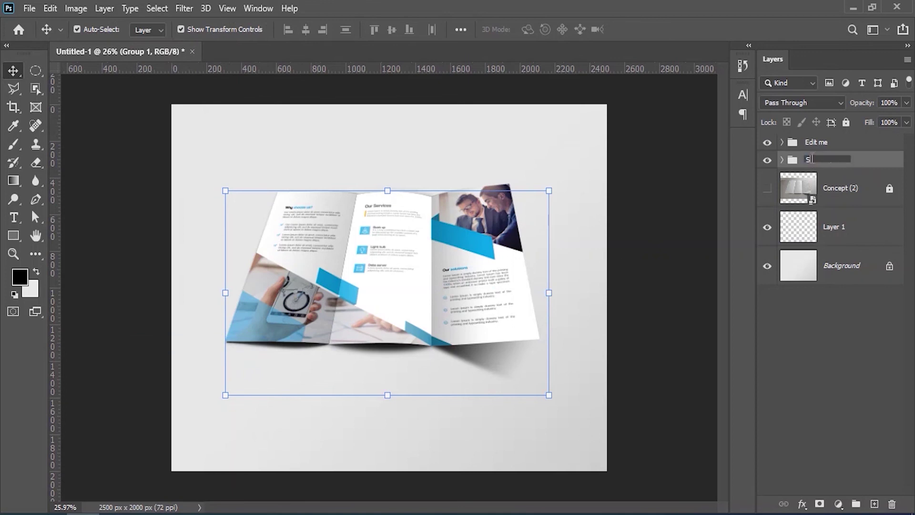
pyautogui.write('s')
pyautogui.press('Return')
# Unlock and delete the Concept (2) layer along with Layer 1, and lock the Shadows group.
pyautogui.click(889, 190)
pyautogui.moveTo(882, 191); pyautogui.dragTo(892, 501)
pyautogui.click(846, 122)
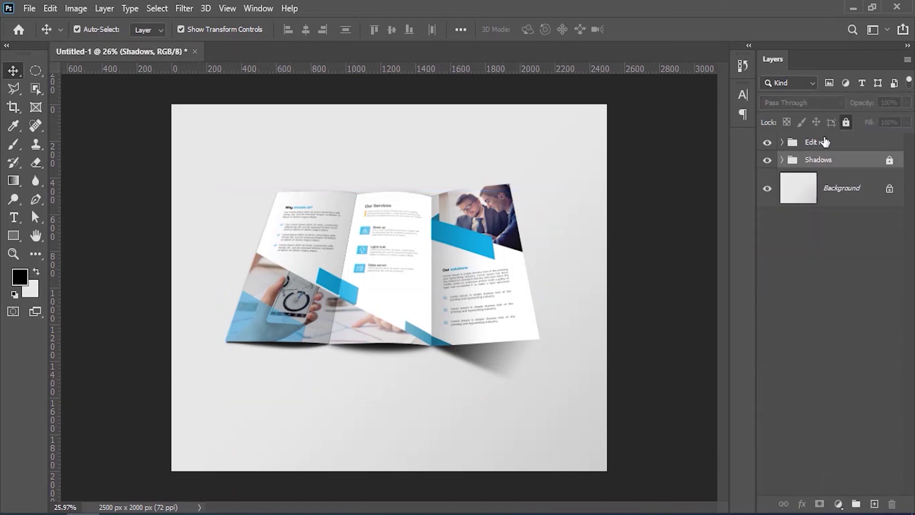
# Save the finished brochure mockup document.
pyautogui.keyDown('ctrl'); pyautogui.click(790, 160); pyautogui.keyUp('ctrl')
pyautogui.click(29, 8)
pyautogui.click(67, 164)
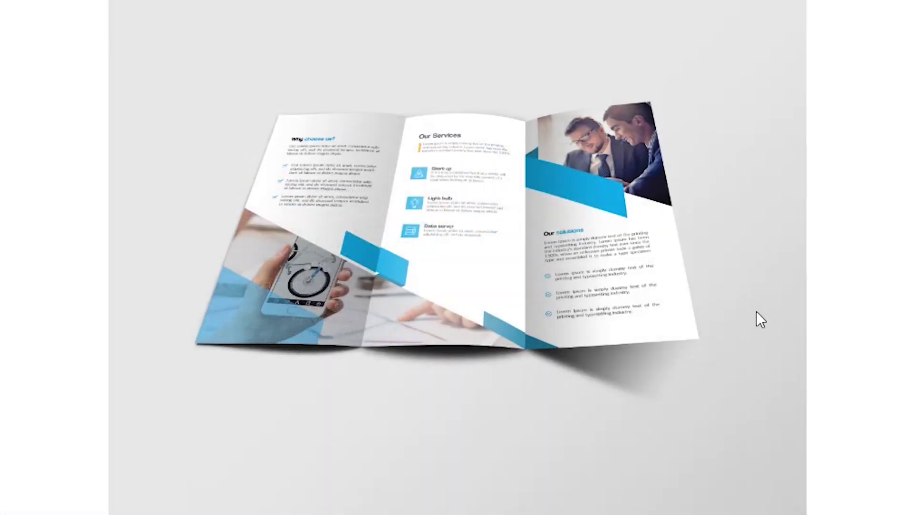